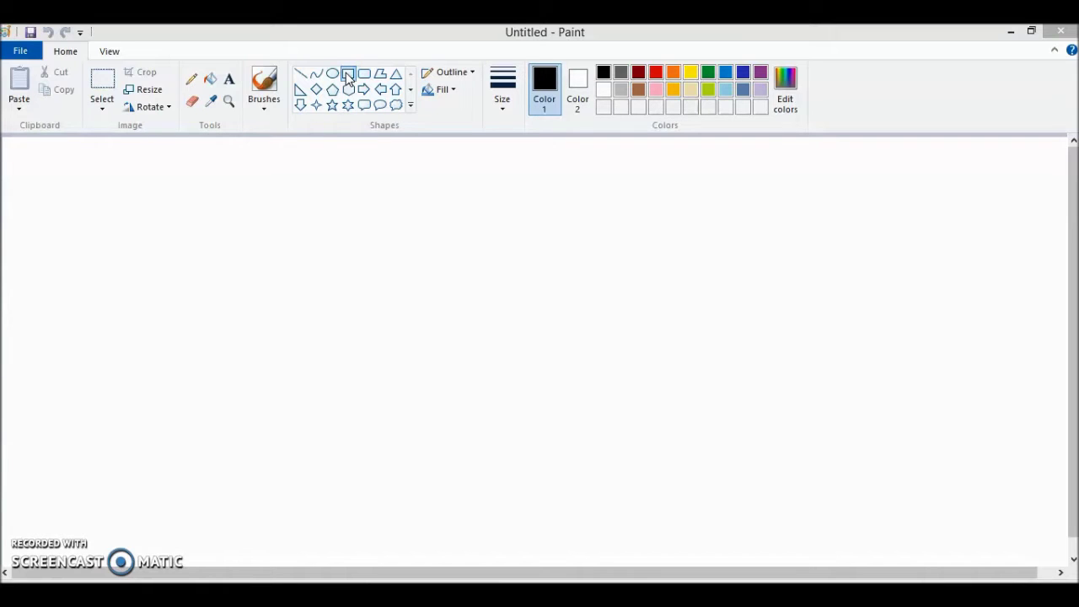
- Draw a large black rectangle outline framing almost the whole canvas
{"action": "left_click", "coordinate": [348, 79]}
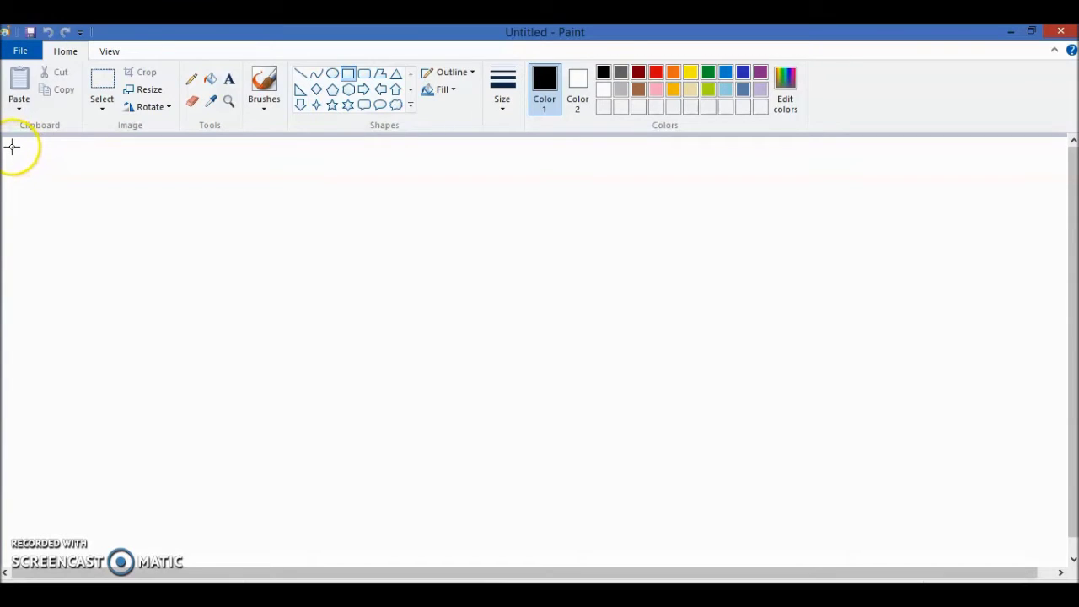
{"action": "mouse_move", "coordinate": [12, 147]}
{"action": "left_mouse_down"}
{"action": "mouse_move", "coordinate": [505, 420]}
{"action": "mouse_move", "coordinate": [1063, 556]}
{"action": "left_mouse_up"}
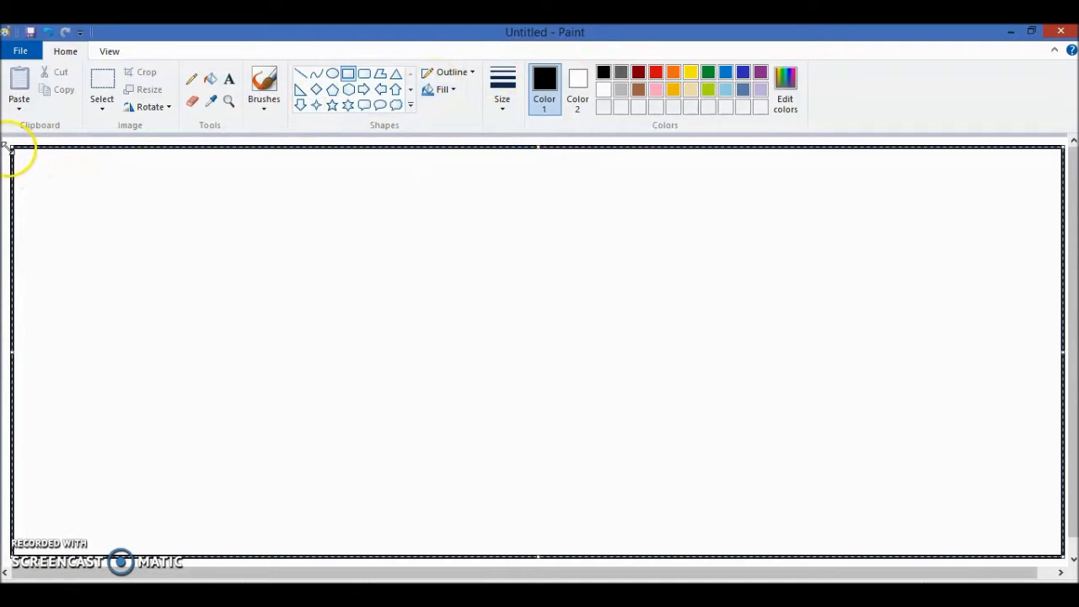
- Fix the border in place and draw a tall narrow flagpole rectangle
{"action": "left_click_drag", "start_coordinate": [11, 146], "coordinate": [7, 142]}
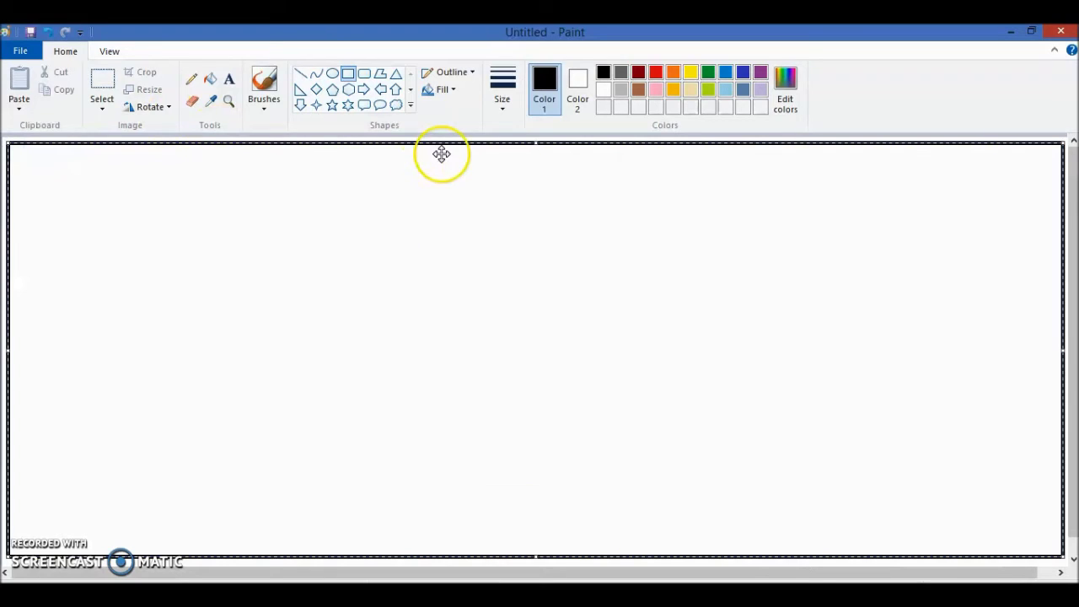
{"action": "left_click", "coordinate": [350, 91]}
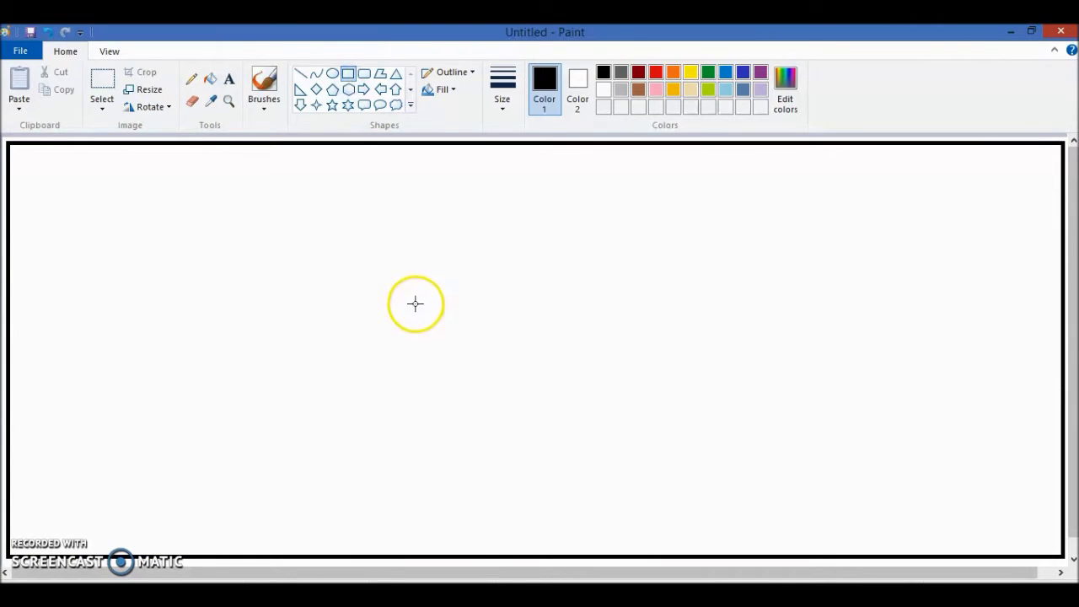
{"action": "mouse_move", "coordinate": [445, 332]}
{"action": "left_mouse_down"}
{"action": "mouse_move", "coordinate": [458, 544]}
{"action": "mouse_move", "coordinate": [457, 506]}
{"action": "mouse_move", "coordinate": [462, 520]}
{"action": "left_mouse_up"}
{"action": "left_click", "coordinate": [452, 402]}
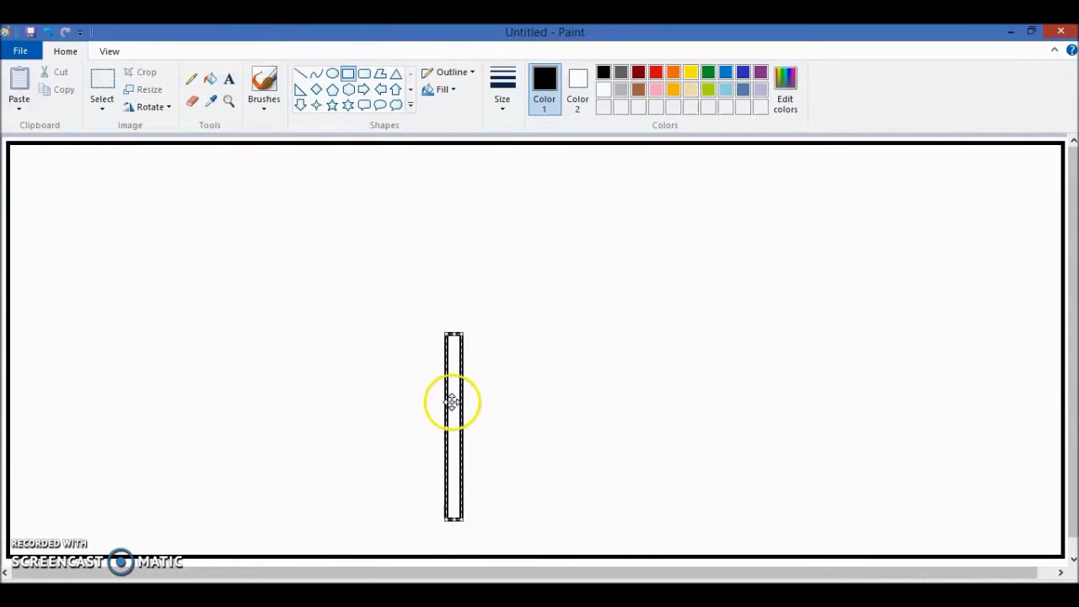
{"action": "left_click_drag", "start_coordinate": [452, 402], "coordinate": [451, 380]}
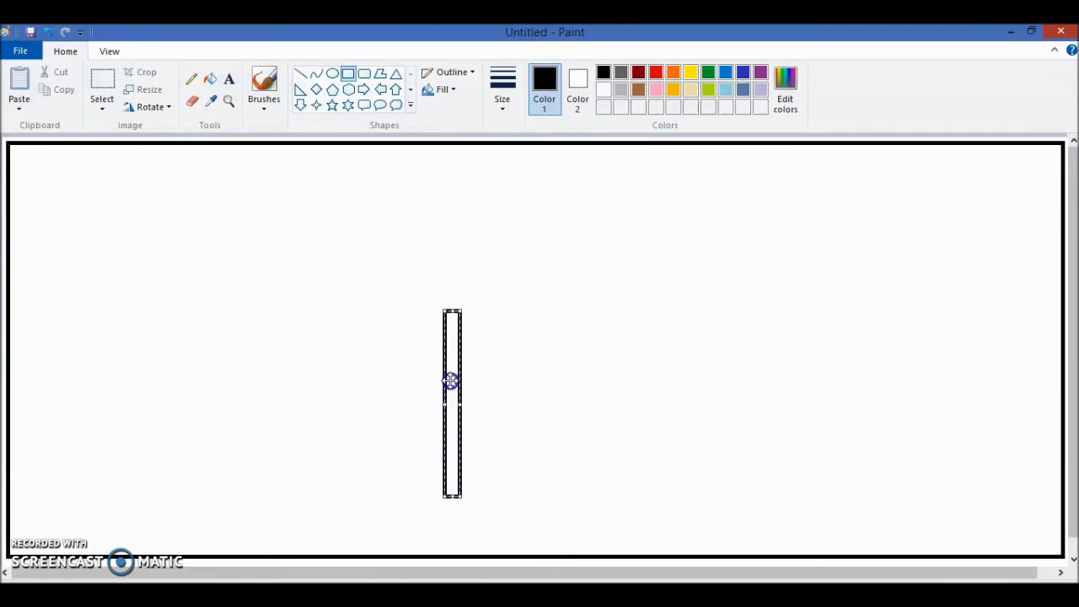
{"action": "left_click", "coordinate": [347, 73]}
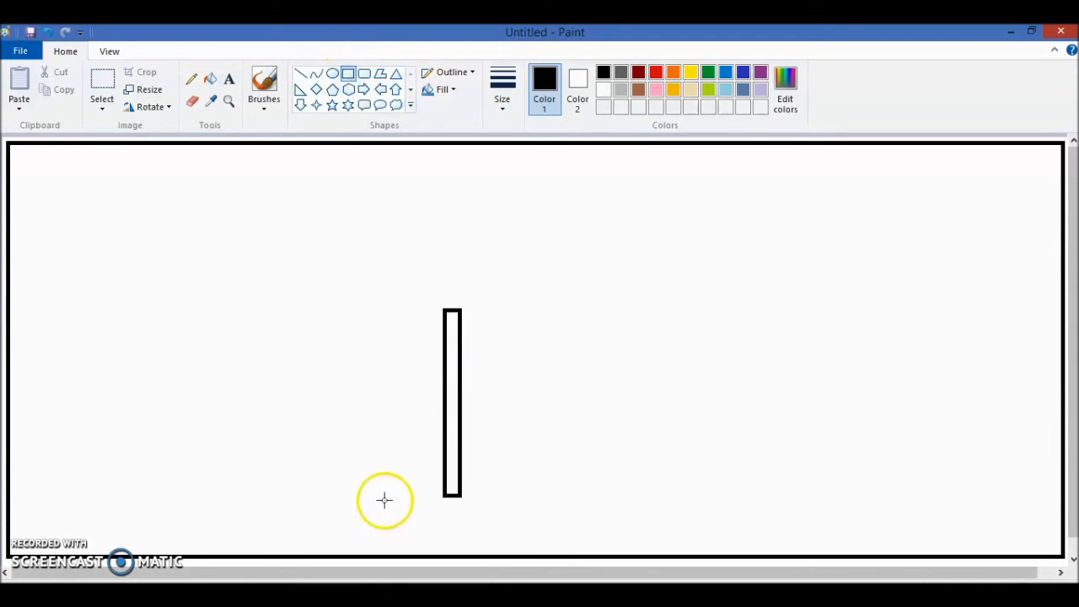
- Add a flat step and a wider base rectangle beneath the flagpole
{"action": "mouse_move", "coordinate": [383, 500]}
{"action": "left_mouse_down"}
{"action": "mouse_move", "coordinate": [537, 511]}
{"action": "mouse_move", "coordinate": [534, 523]}
{"action": "left_mouse_up"}
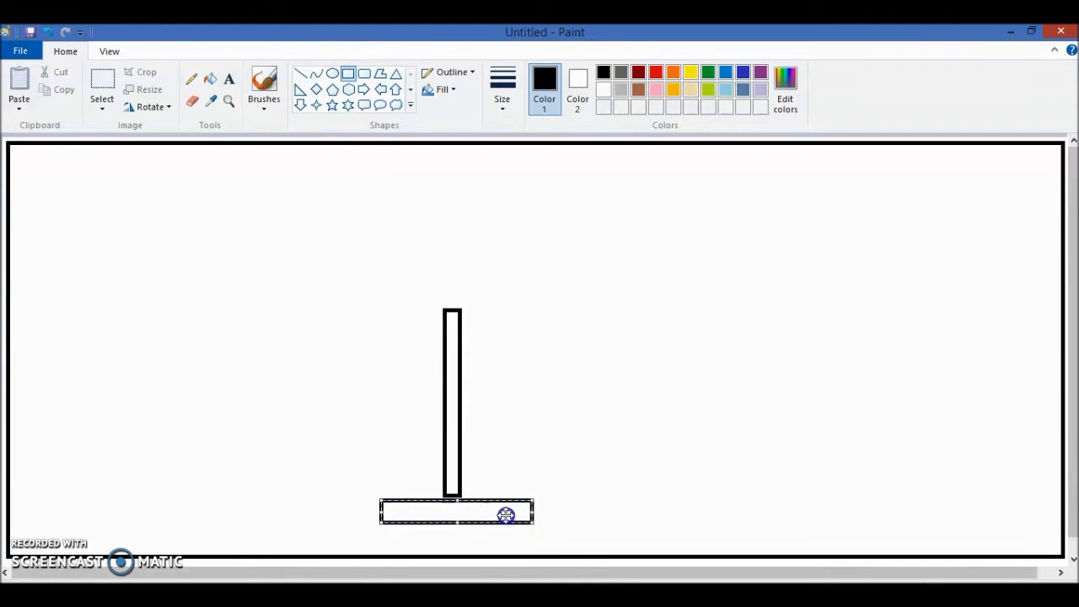
{"action": "left_click_drag", "start_coordinate": [505, 514], "coordinate": [503, 512]}
{"action": "left_click", "coordinate": [546, 453]}
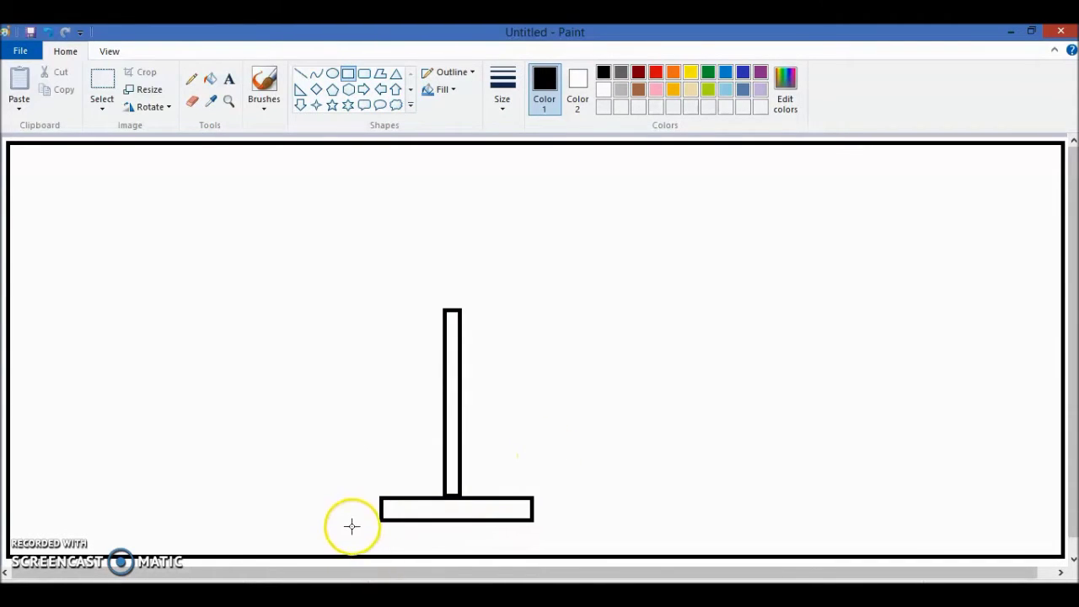
{"action": "left_click_drag", "start_coordinate": [351, 523], "coordinate": [554, 551]}
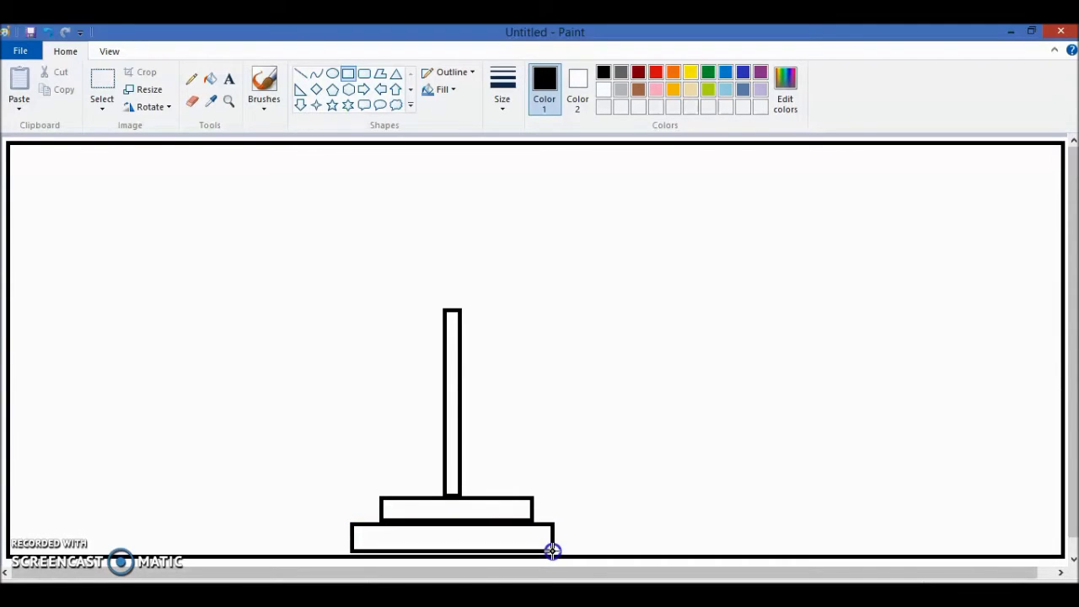
{"action": "left_click_drag", "start_coordinate": [554, 550], "coordinate": [554, 549]}
{"action": "left_click", "coordinate": [578, 404]}
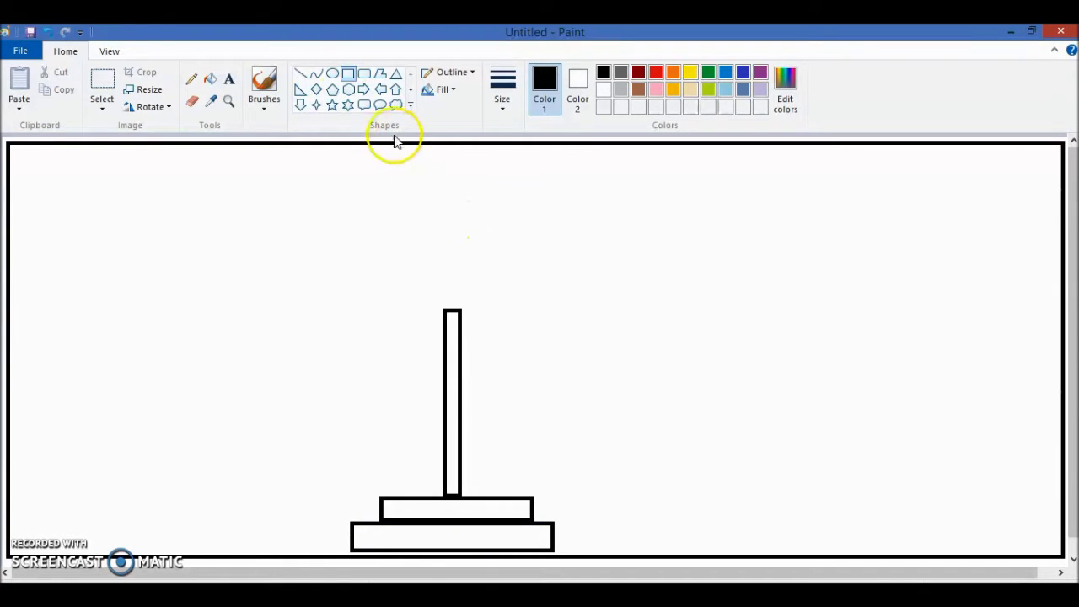
- Draw the flag's wavy top edge running right from the pole top
{"action": "left_click", "coordinate": [318, 76]}
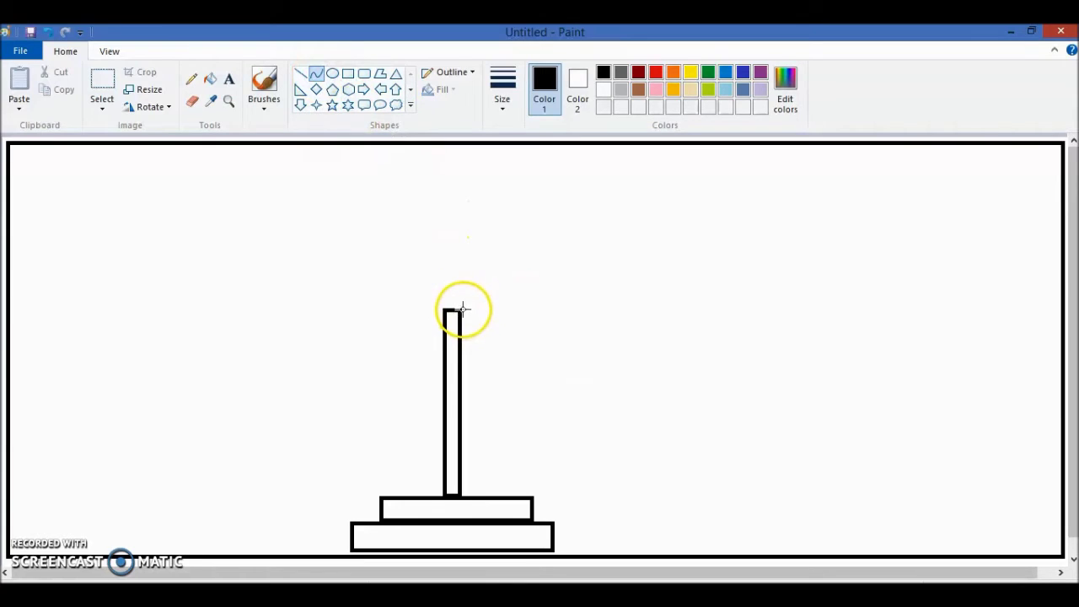
{"action": "mouse_move", "coordinate": [459, 311]}
{"action": "left_mouse_down"}
{"action": "mouse_move", "coordinate": [534, 308]}
{"action": "mouse_move", "coordinate": [575, 322]}
{"action": "mouse_move", "coordinate": [643, 310]}
{"action": "left_mouse_up"}
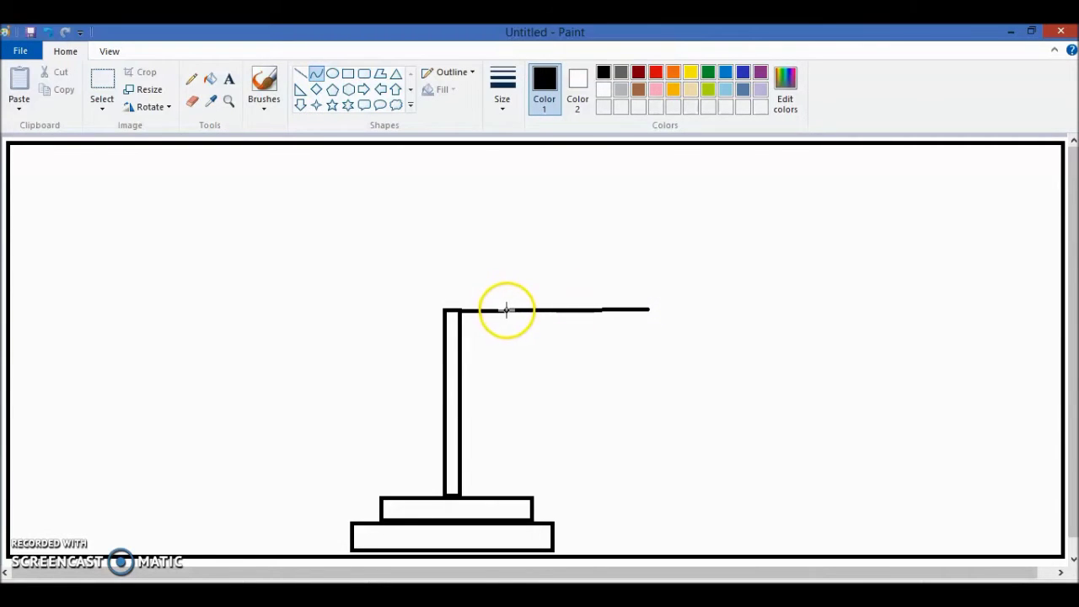
{"action": "left_click_drag", "start_coordinate": [506, 309], "coordinate": [511, 341]}
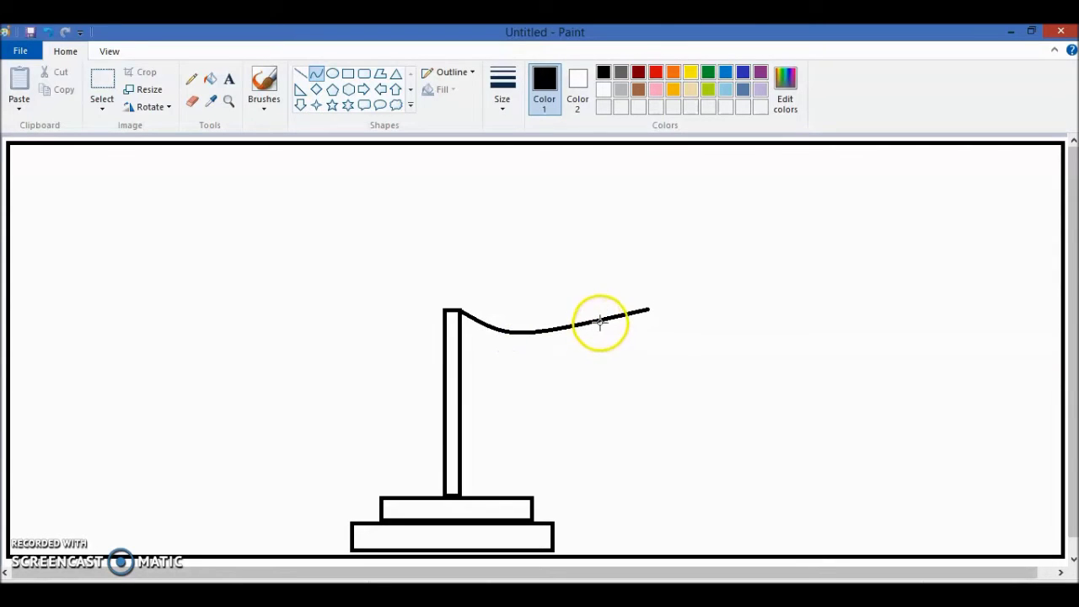
{"action": "left_click_drag", "start_coordinate": [598, 323], "coordinate": [597, 283]}
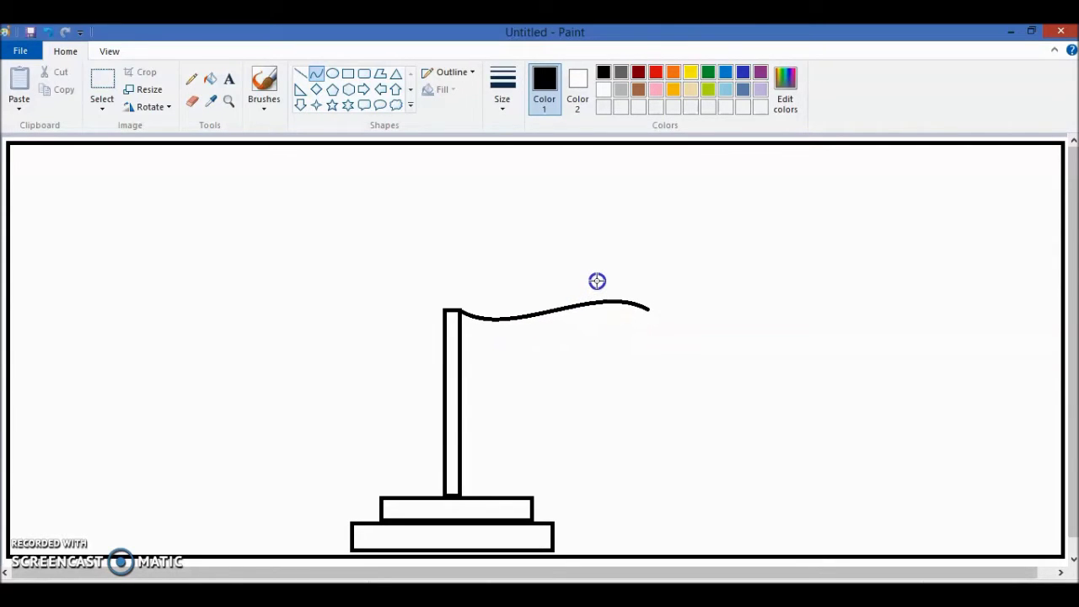
{"action": "left_click", "coordinate": [573, 232]}
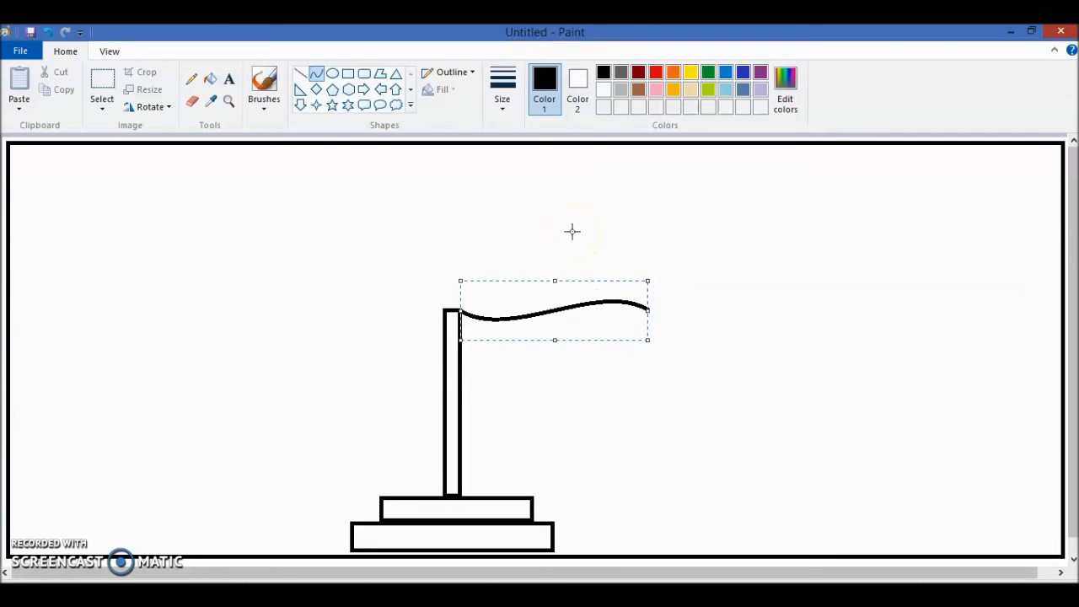
{"action": "left_click", "coordinate": [556, 233]}
{"action": "left_click", "coordinate": [539, 235]}
- Draw a second line from the pole and bend it into a wavy stripe
{"action": "left_click", "coordinate": [315, 74]}
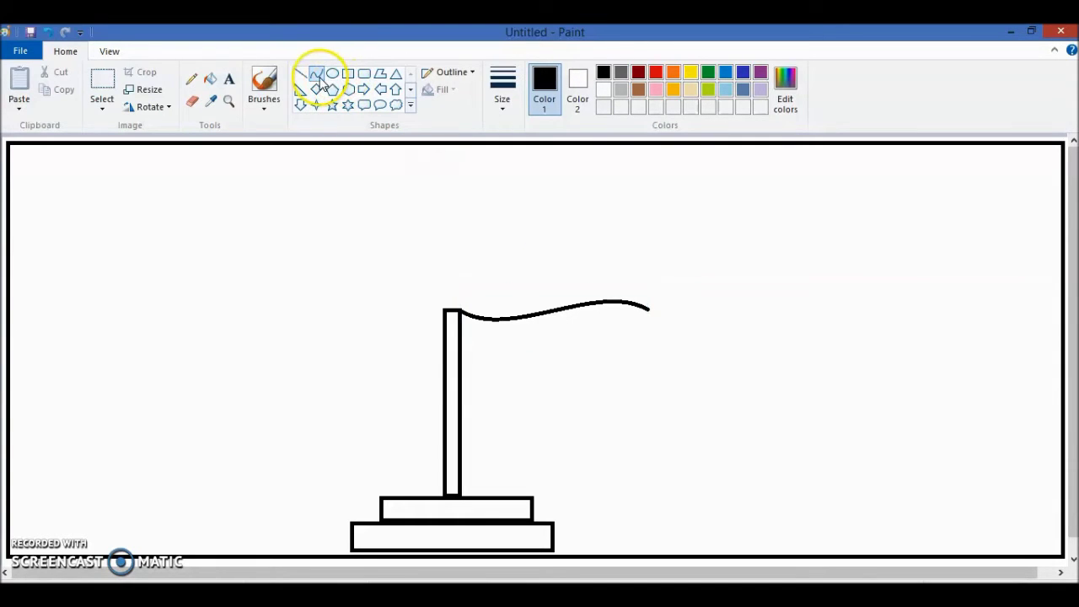
{"action": "left_click", "coordinate": [392, 264]}
{"action": "left_click", "coordinate": [456, 365]}
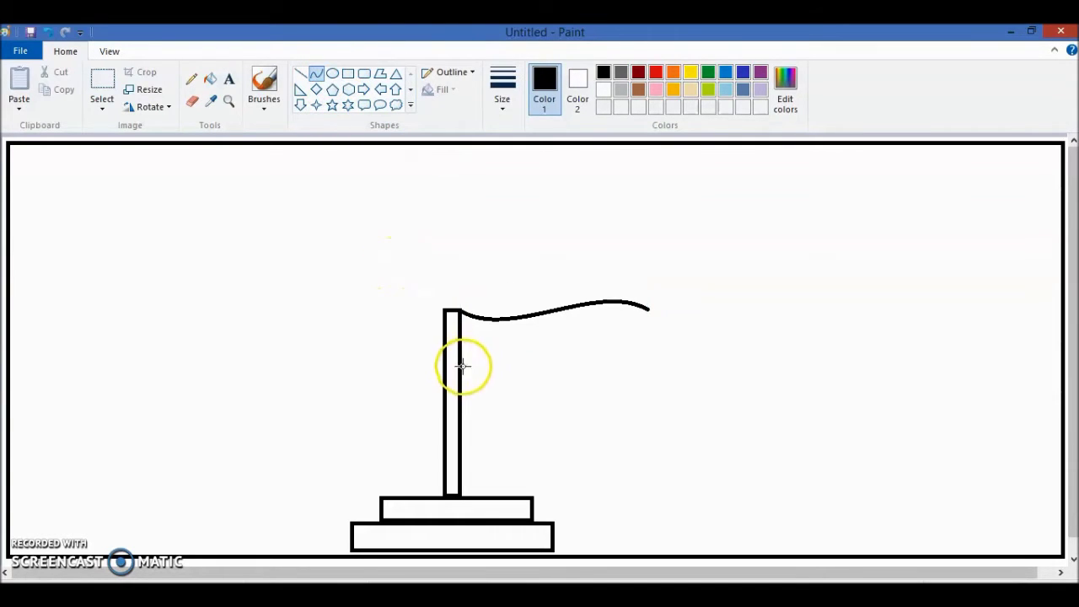
{"action": "left_click_drag", "start_coordinate": [470, 365], "coordinate": [644, 365]}
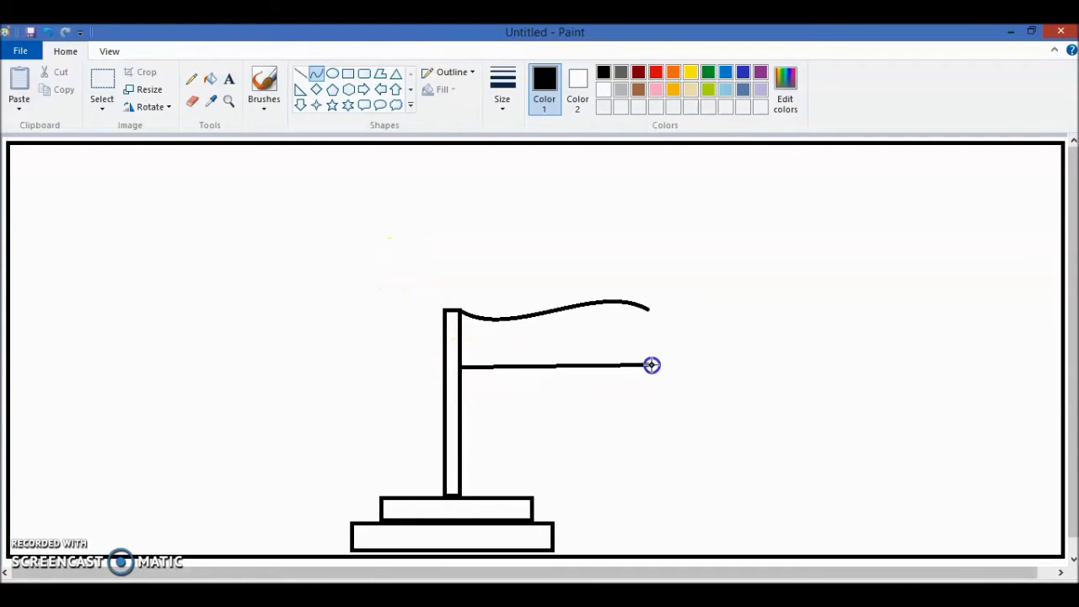
{"action": "left_click_drag", "start_coordinate": [652, 364], "coordinate": [652, 365]}
{"action": "left_click", "coordinate": [502, 368]}
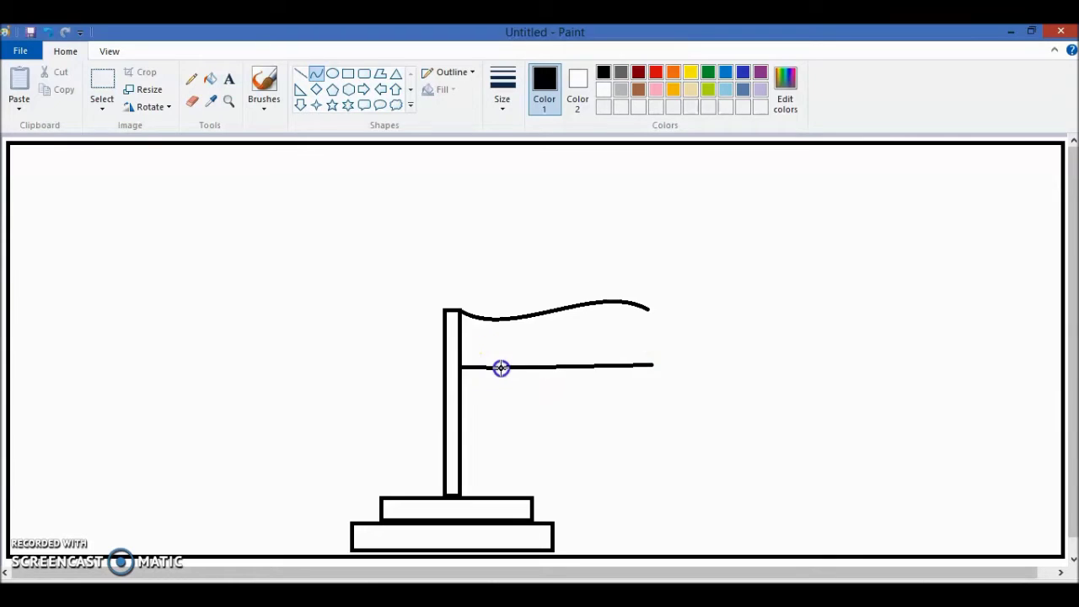
{"action": "left_click_drag", "start_coordinate": [501, 367], "coordinate": [505, 391]}
{"action": "left_click", "coordinate": [609, 373]}
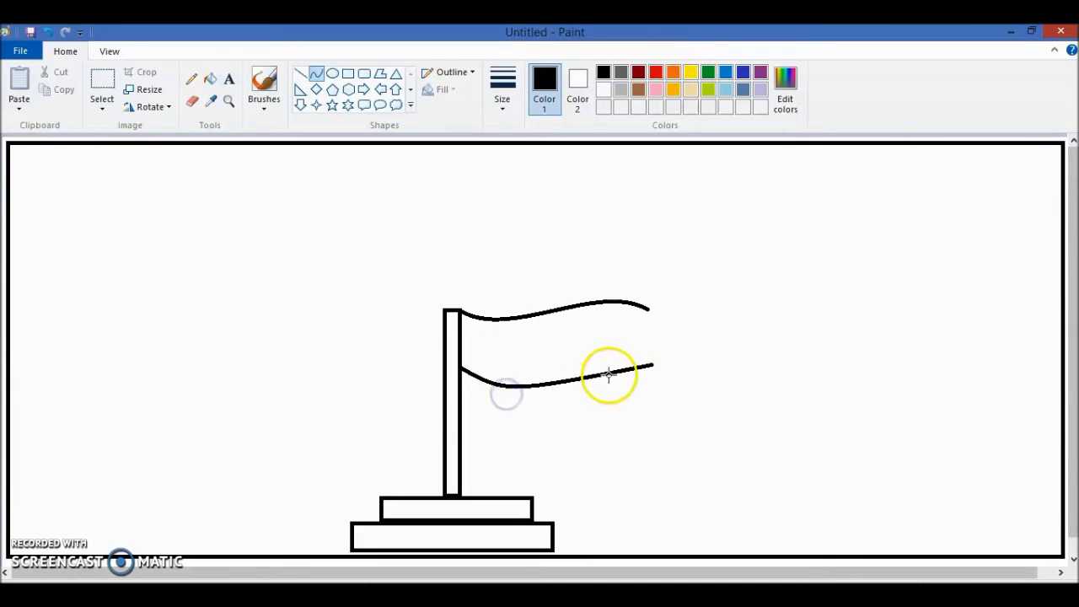
{"action": "left_click_drag", "start_coordinate": [608, 374], "coordinate": [596, 323]}
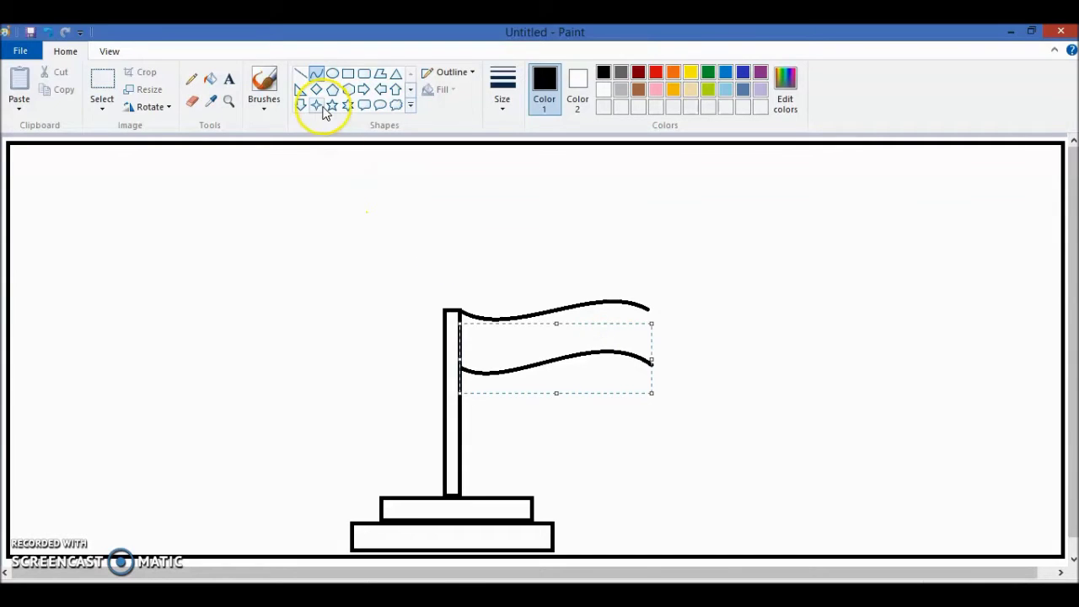
- Add two more wavy lines from the pole: a third stripe and the flag's bottom edge
{"action": "left_click", "coordinate": [318, 75]}
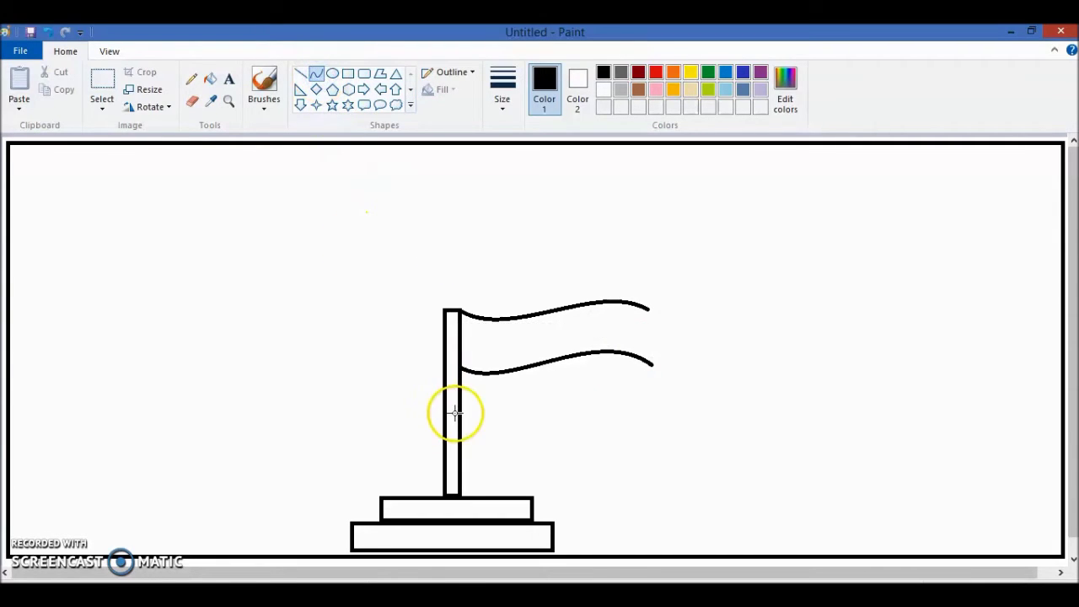
{"action": "left_click_drag", "start_coordinate": [460, 413], "coordinate": [656, 405]}
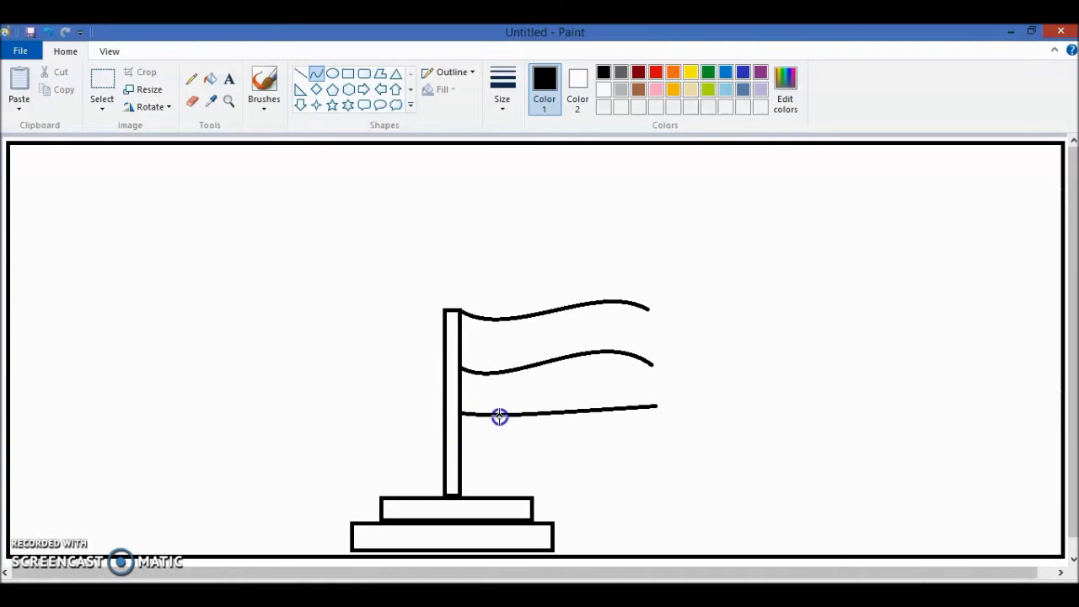
{"action": "left_click_drag", "start_coordinate": [500, 410], "coordinate": [500, 435]}
{"action": "mouse_move", "coordinate": [579, 414]}
{"action": "left_mouse_down"}
{"action": "mouse_move", "coordinate": [593, 401]}
{"action": "mouse_move", "coordinate": [584, 381]}
{"action": "left_mouse_up"}
{"action": "left_click", "coordinate": [315, 78]}
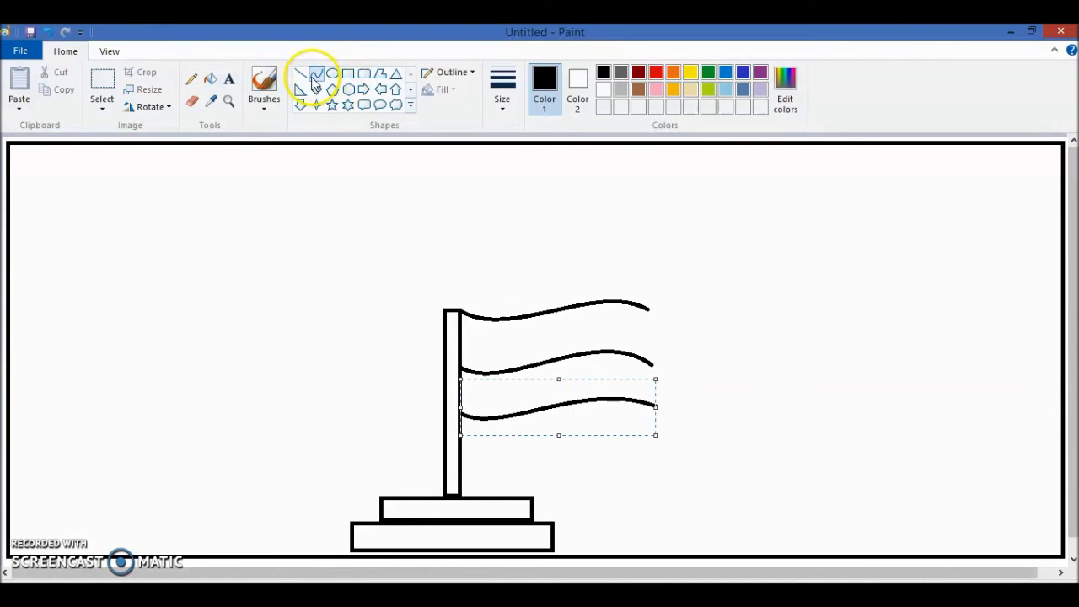
{"action": "left_click", "coordinate": [462, 452]}
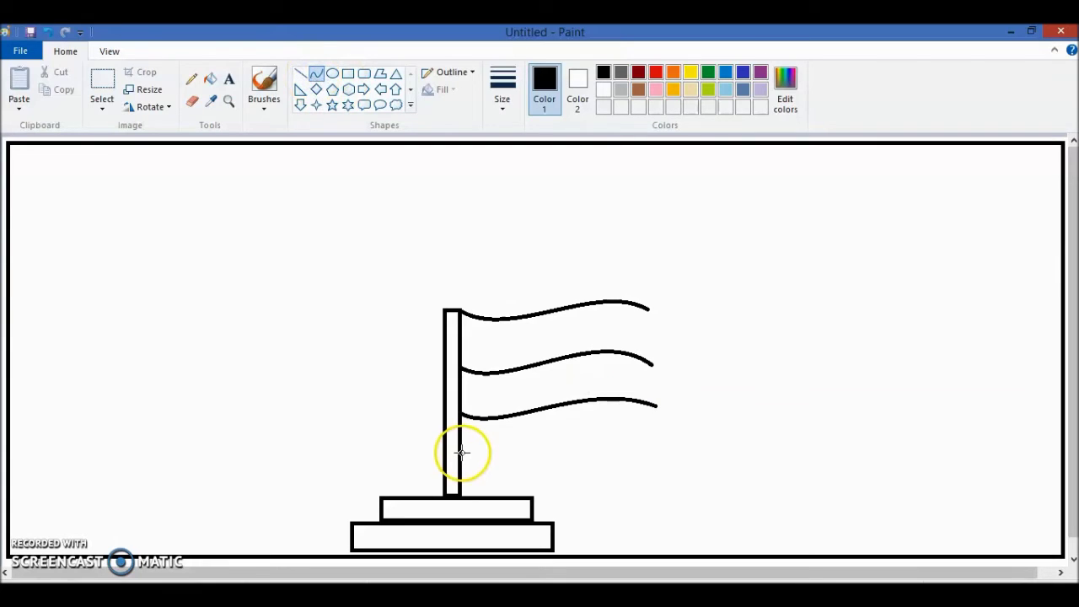
{"action": "left_click_drag", "start_coordinate": [462, 453], "coordinate": [651, 445]}
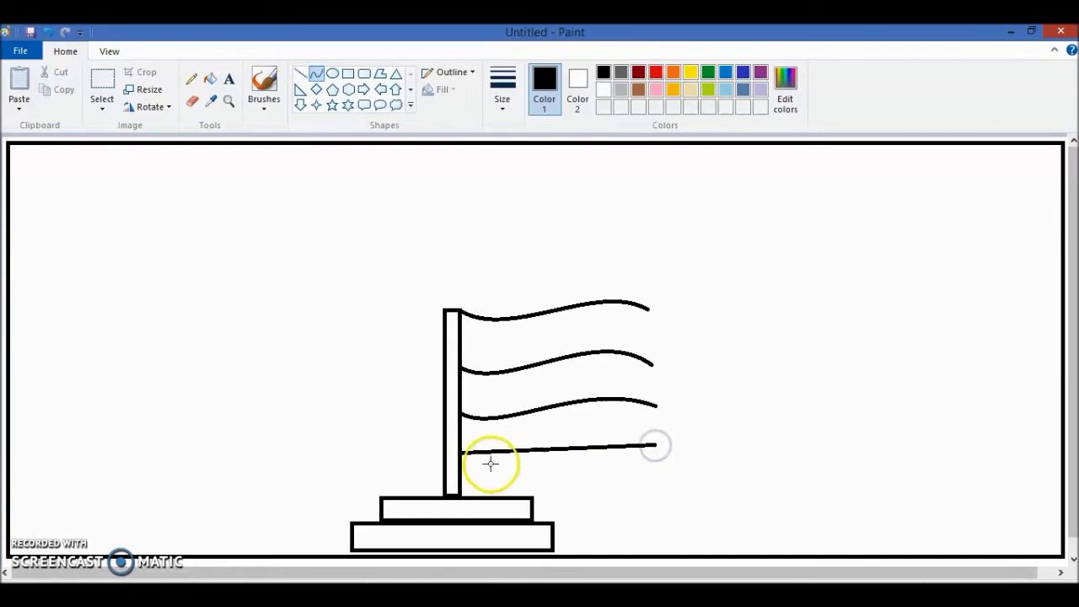
{"action": "left_click_drag", "start_coordinate": [490, 454], "coordinate": [492, 469]}
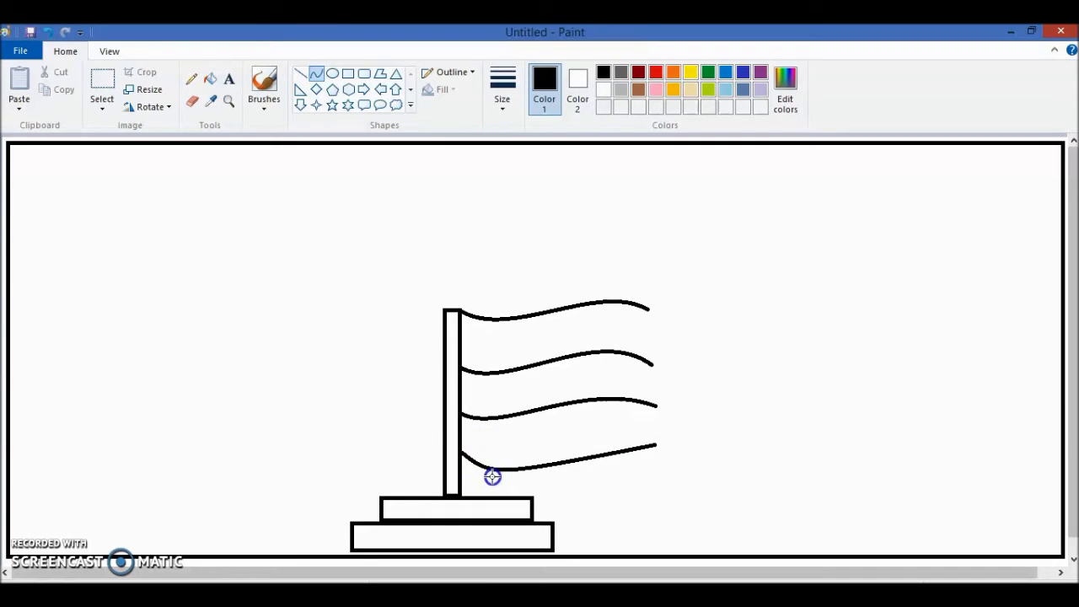
{"action": "mouse_move", "coordinate": [582, 453]}
{"action": "left_mouse_down"}
{"action": "mouse_move", "coordinate": [604, 454]}
{"action": "mouse_move", "coordinate": [603, 427]}
{"action": "left_mouse_up"}
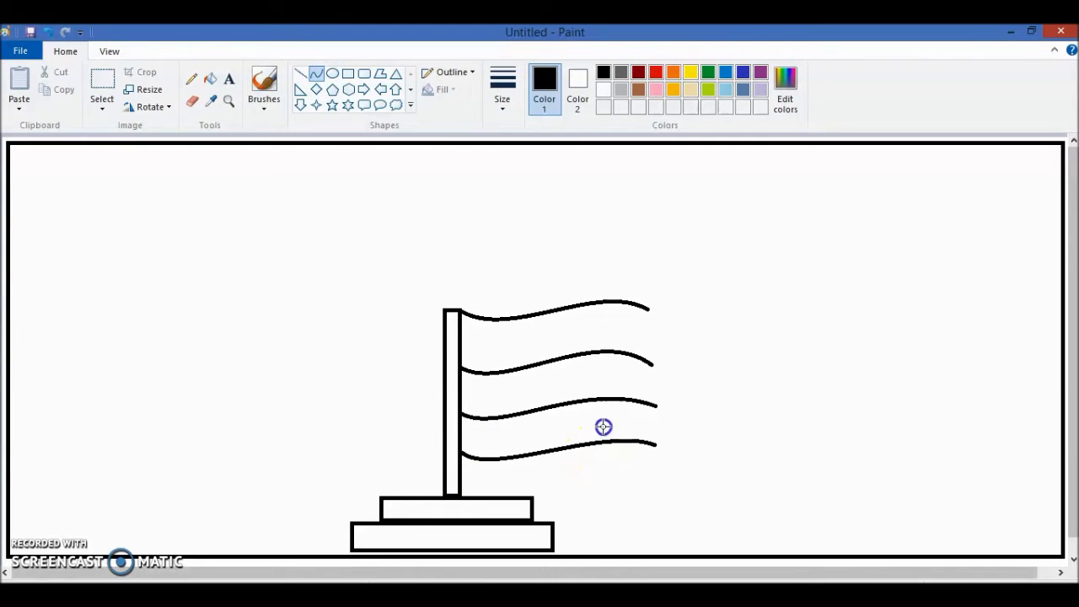
{"action": "left_click", "coordinate": [313, 77]}
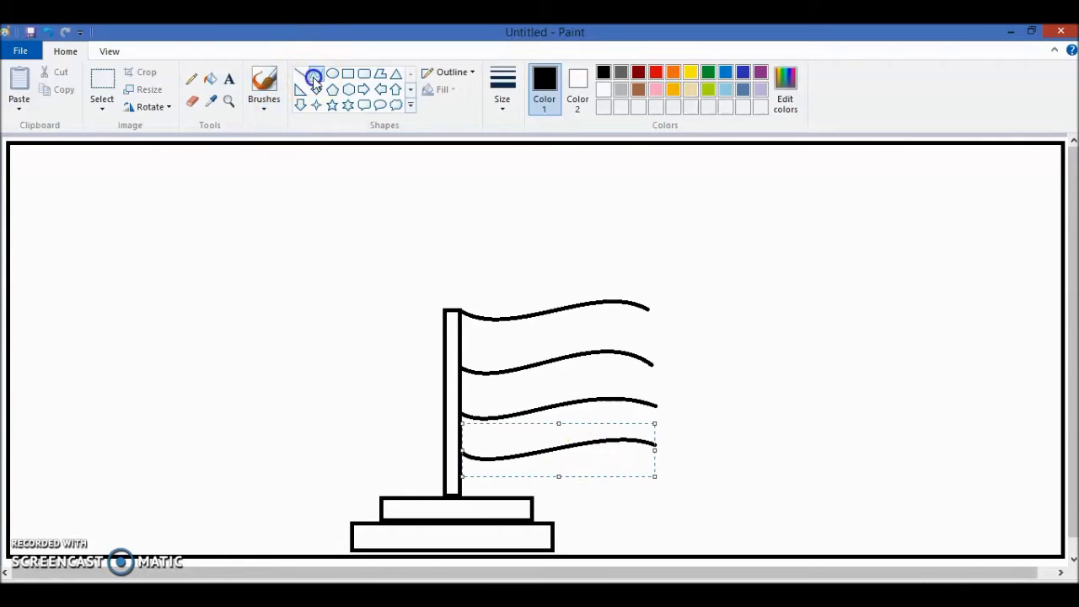
- Draw a curved line down the flag's right side joining the stripes
{"action": "left_click", "coordinate": [648, 311]}
{"action": "left_click_drag", "start_coordinate": [649, 348], "coordinate": [658, 449]}
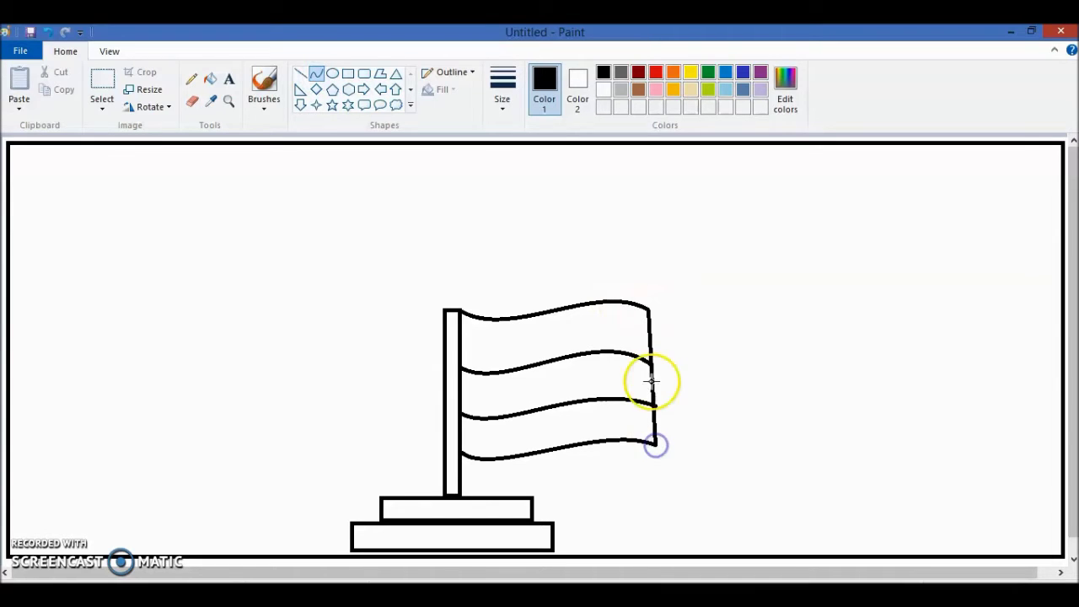
{"action": "mouse_move", "coordinate": [648, 379]}
{"action": "left_mouse_down"}
{"action": "mouse_move", "coordinate": [641, 334]}
{"action": "mouse_move", "coordinate": [629, 334]}
{"action": "left_mouse_up"}
{"action": "left_click_drag", "start_coordinate": [644, 379], "coordinate": [665, 386]}
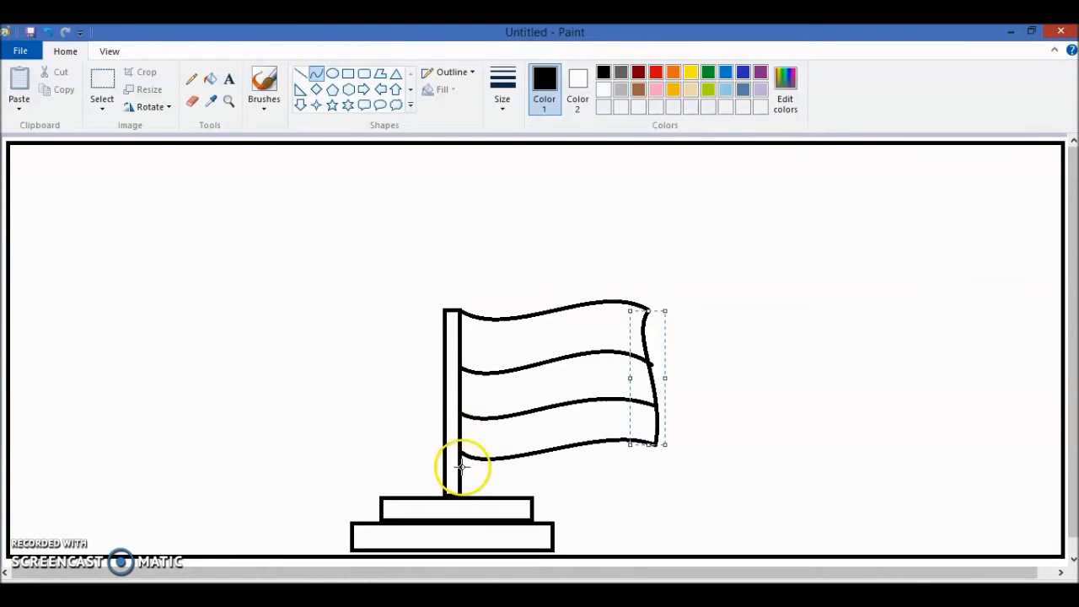
- Select the flag and move it higher up the canvas
{"action": "left_click", "coordinate": [102, 84]}
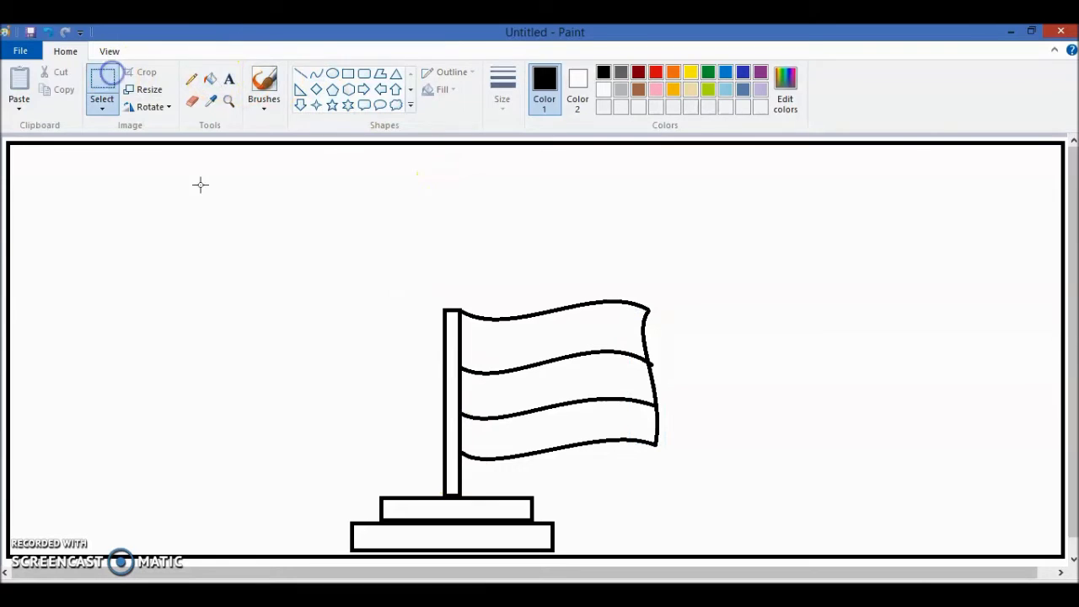
{"action": "left_click", "coordinate": [425, 283]}
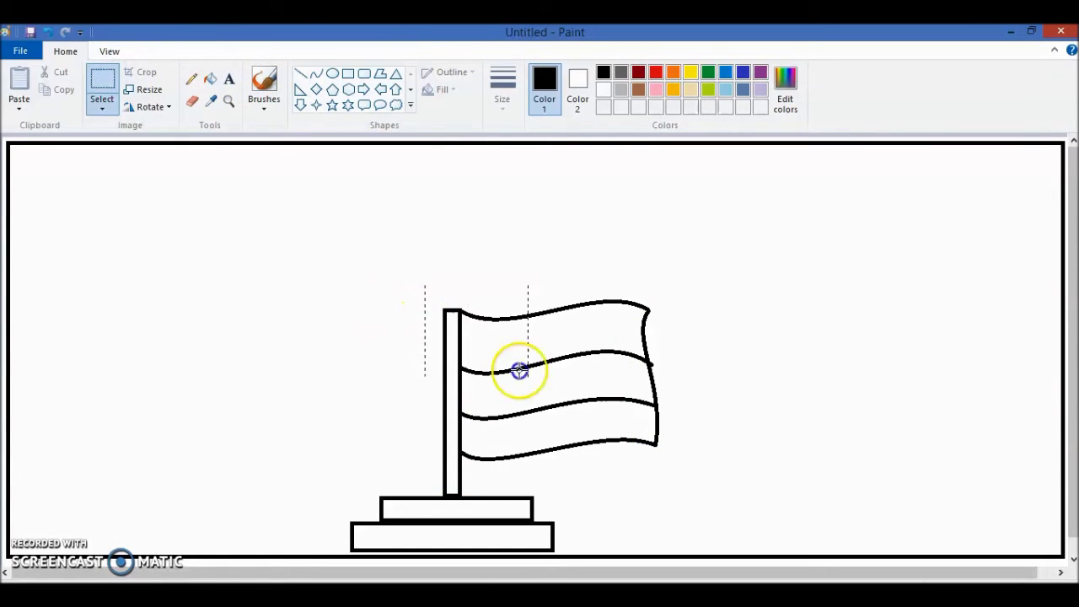
{"action": "left_click_drag", "start_coordinate": [434, 300], "coordinate": [560, 411]}
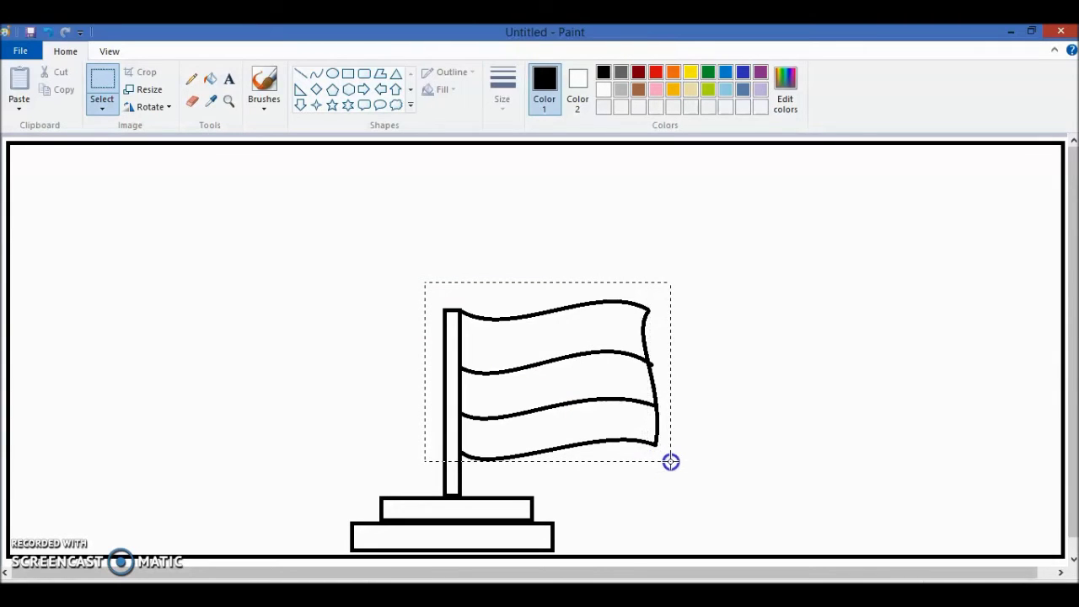
{"action": "left_click_drag", "start_coordinate": [597, 434], "coordinate": [595, 371]}
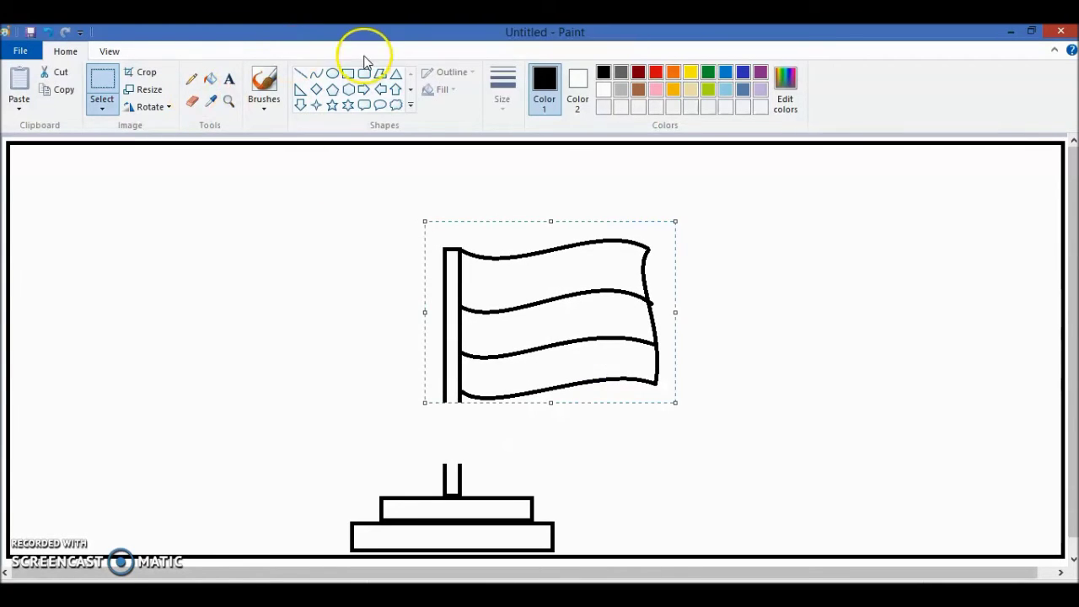
- Draw a tall pole rectangle from the flag top down to the base
{"action": "left_click", "coordinate": [348, 75]}
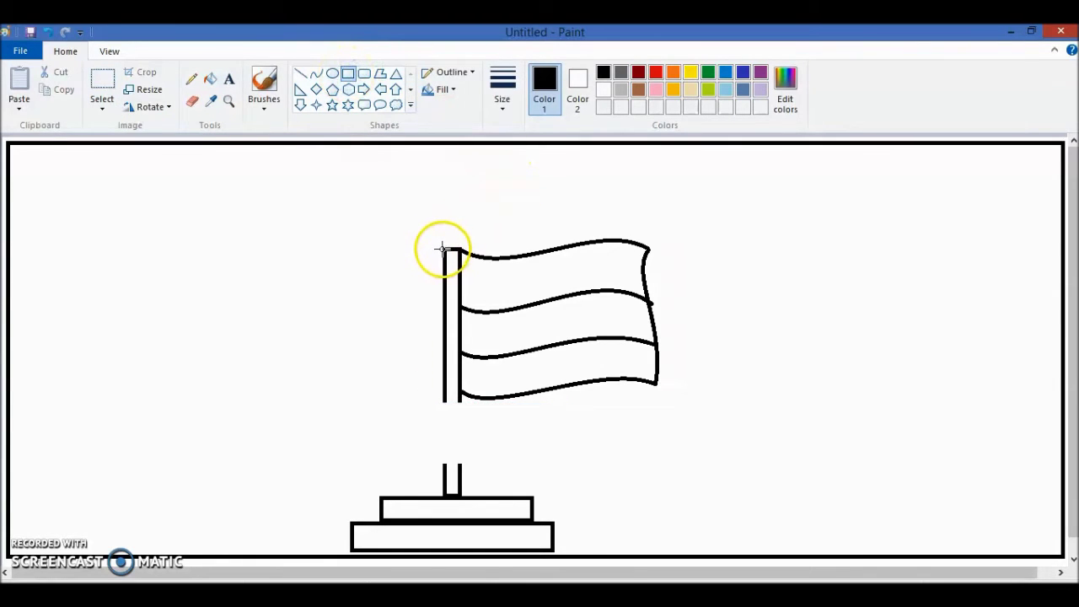
{"action": "left_click_drag", "start_coordinate": [443, 249], "coordinate": [461, 499]}
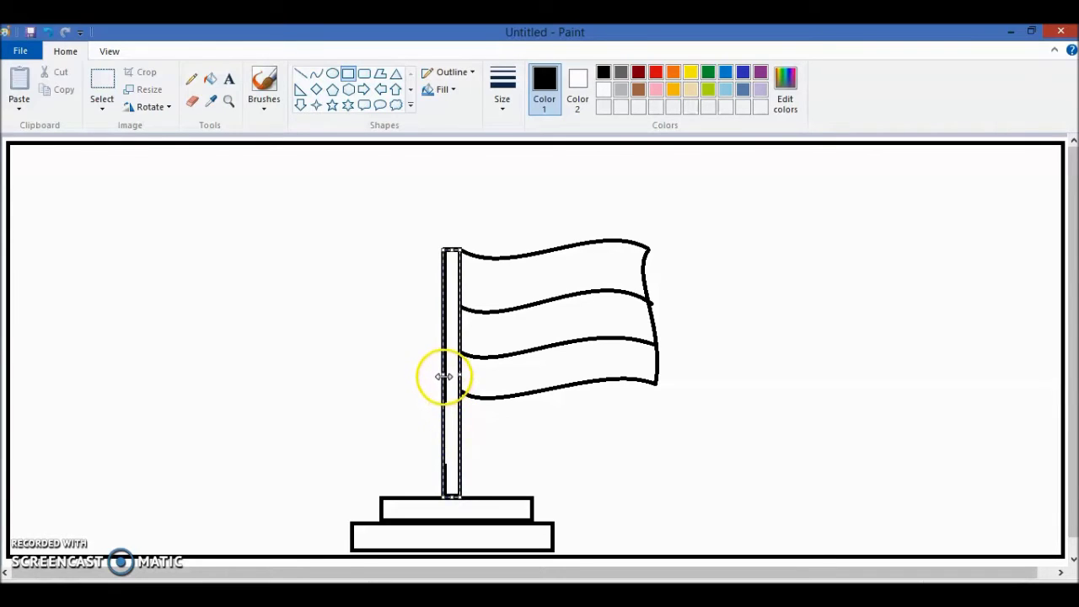
{"action": "left_click_drag", "start_coordinate": [442, 376], "coordinate": [445, 377]}
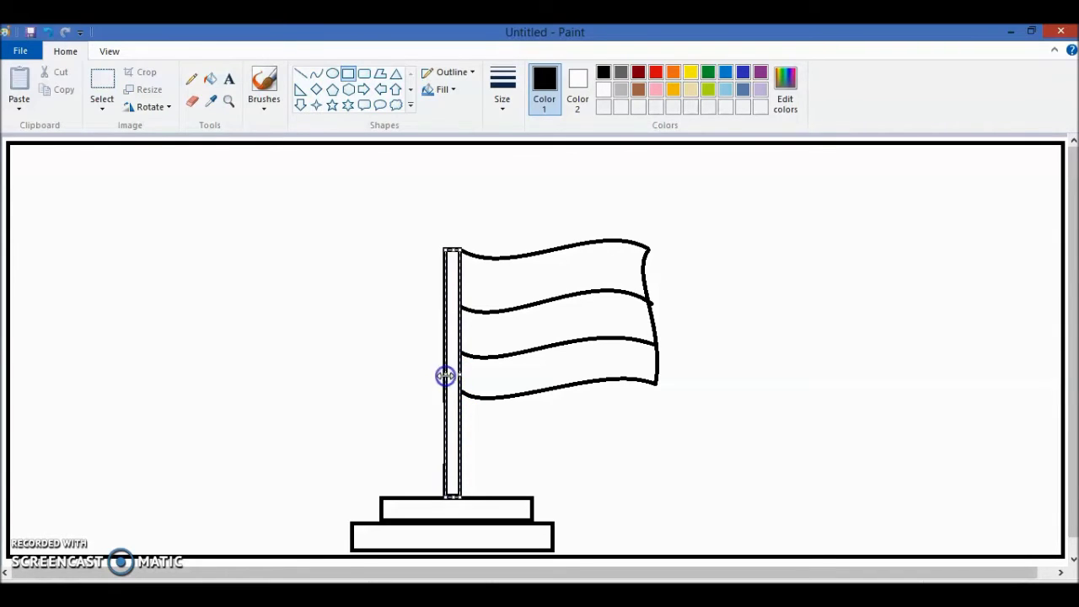
{"action": "left_click", "coordinate": [540, 400]}
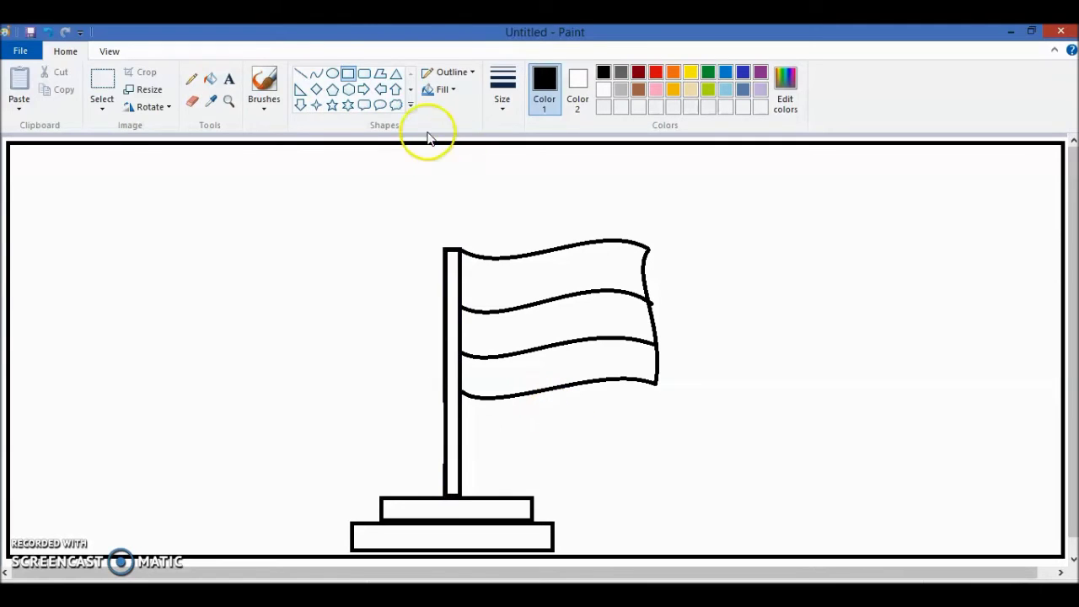
- Draw a small oval wheel in the flag's middle stripe
{"action": "left_click", "coordinate": [333, 74]}
{"action": "left_click_drag", "start_coordinate": [517, 306], "coordinate": [528, 304]}
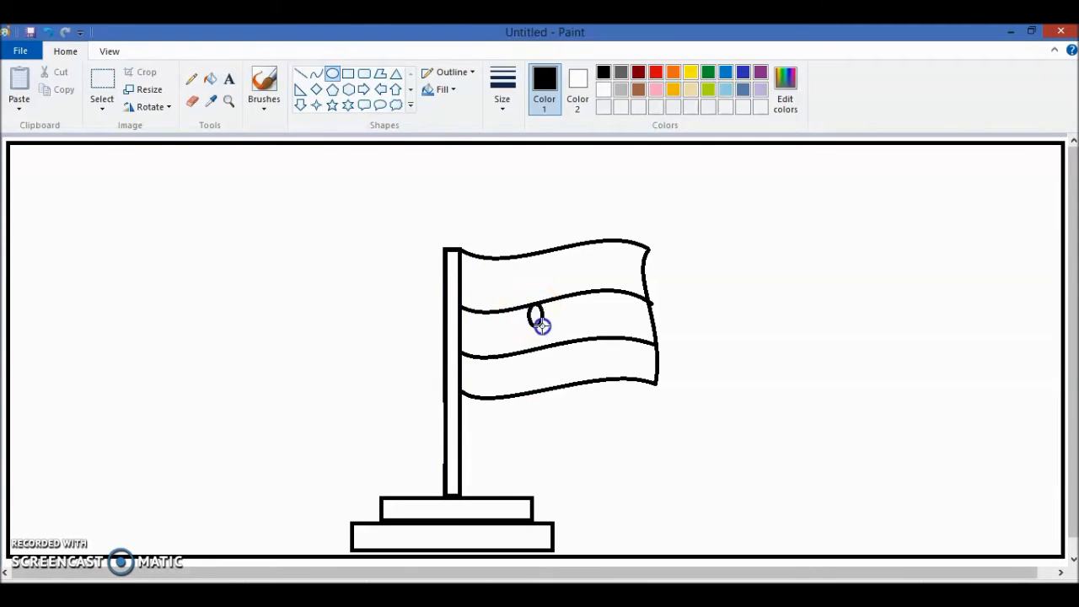
{"action": "left_click_drag", "start_coordinate": [541, 325], "coordinate": [577, 345]}
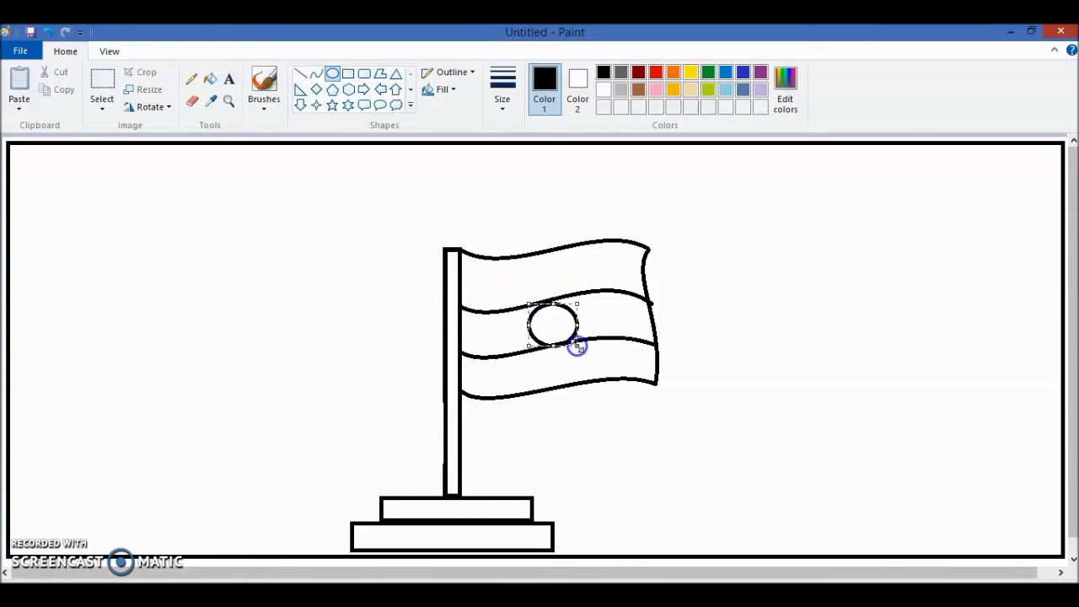
{"action": "left_click", "coordinate": [347, 172]}
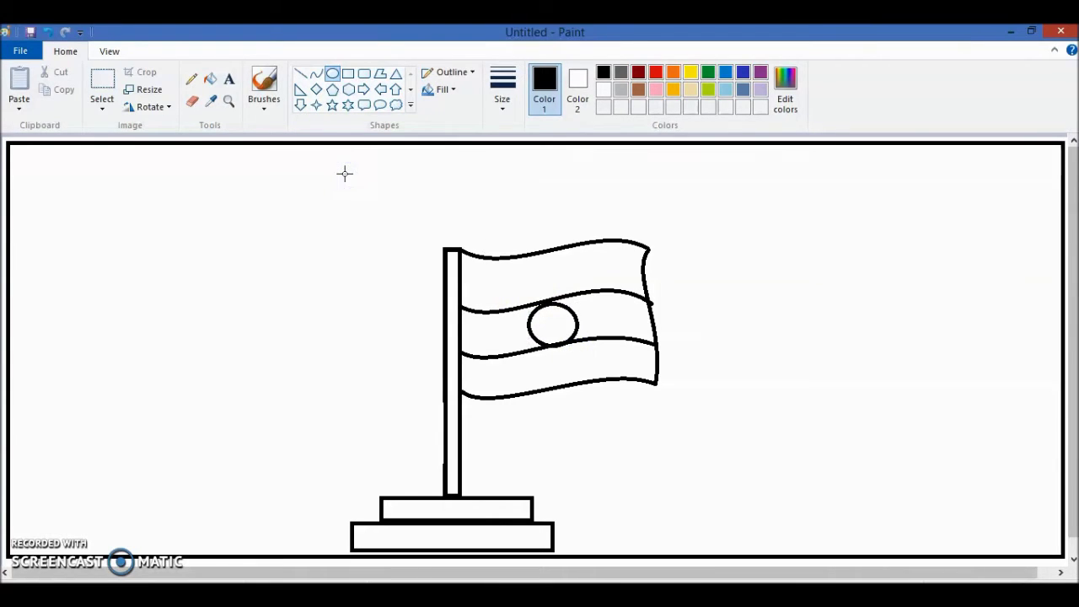
- Draw a curve left of the flag and bend it twice into an S-wave
{"action": "left_click", "coordinate": [316, 73]}
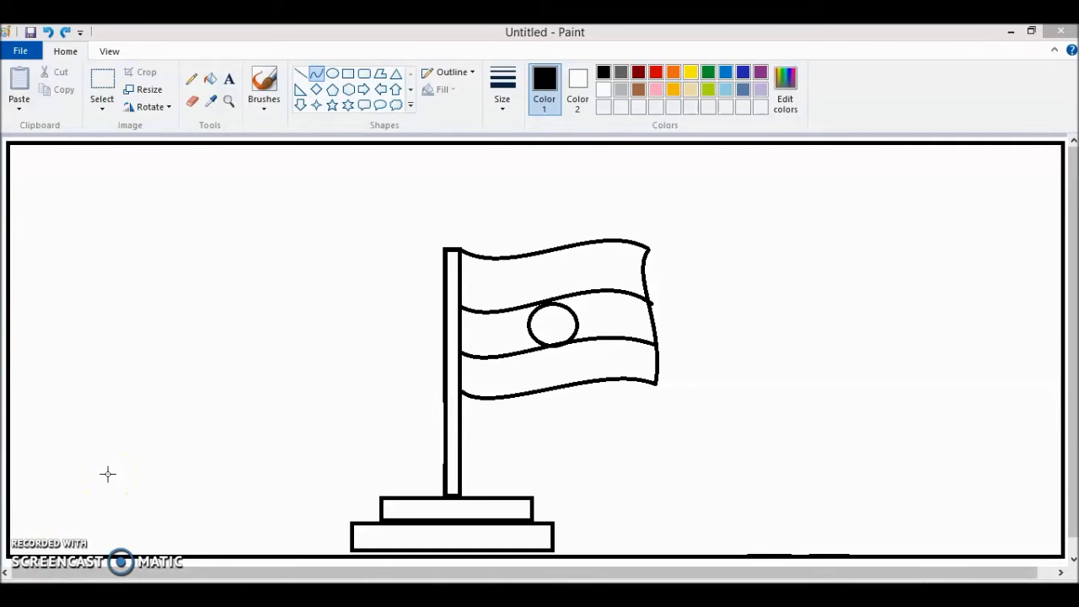
{"action": "left_click", "coordinate": [136, 369]}
{"action": "left_click_drag", "start_coordinate": [148, 342], "coordinate": [326, 234]}
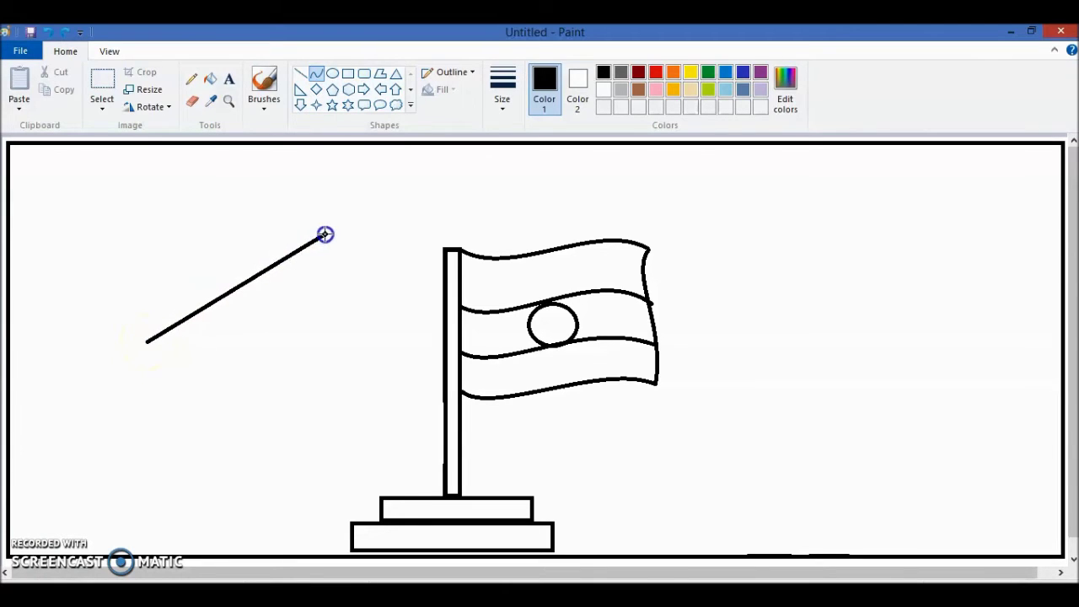
{"action": "left_click_drag", "start_coordinate": [188, 318], "coordinate": [137, 245]}
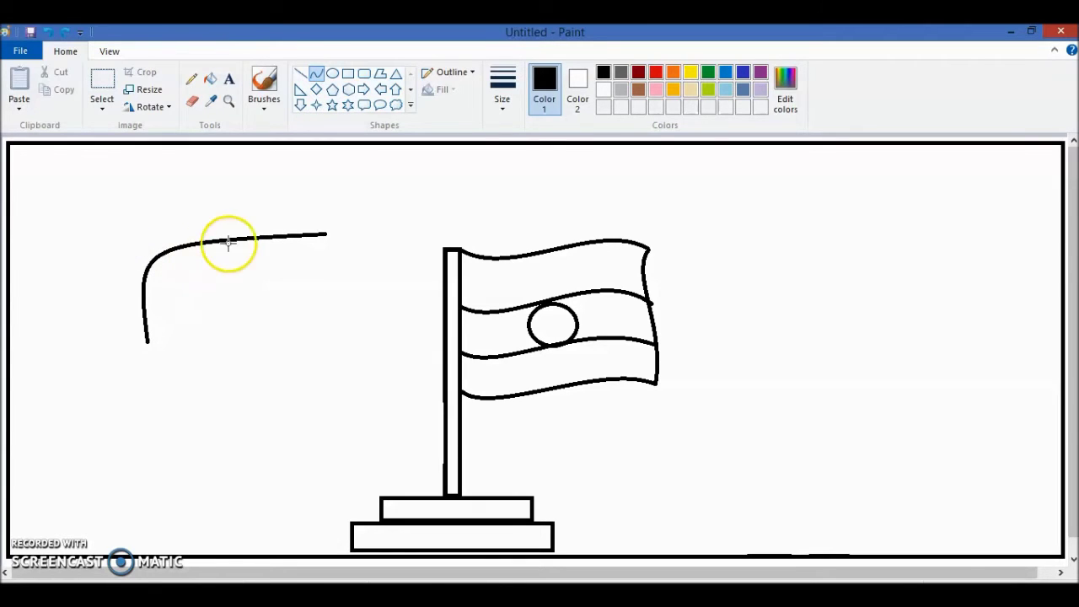
{"action": "left_click_drag", "start_coordinate": [241, 236], "coordinate": [273, 323]}
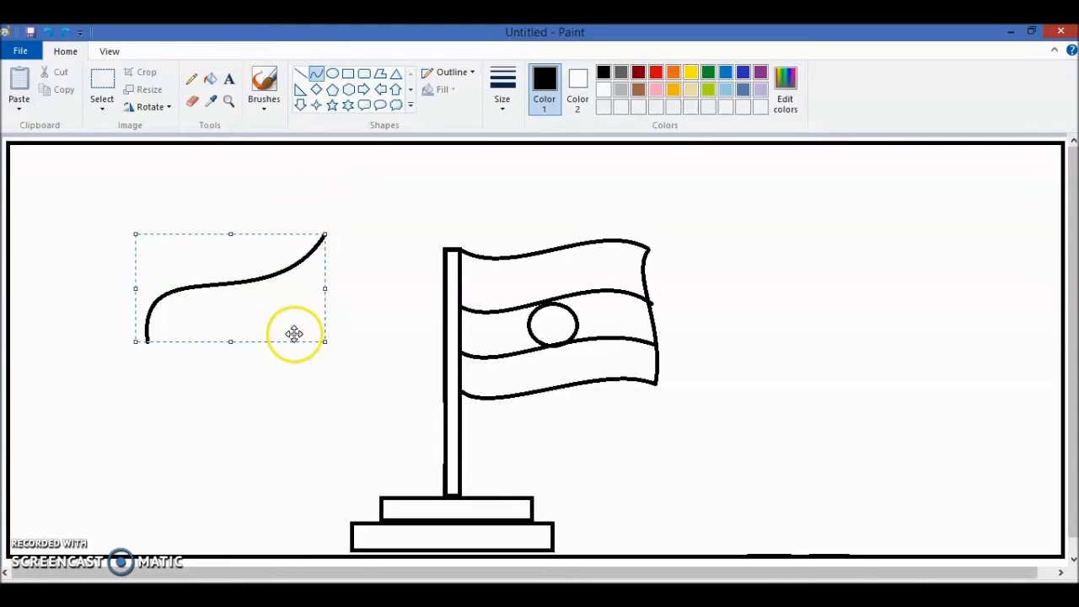
{"action": "left_click", "coordinate": [291, 383]}
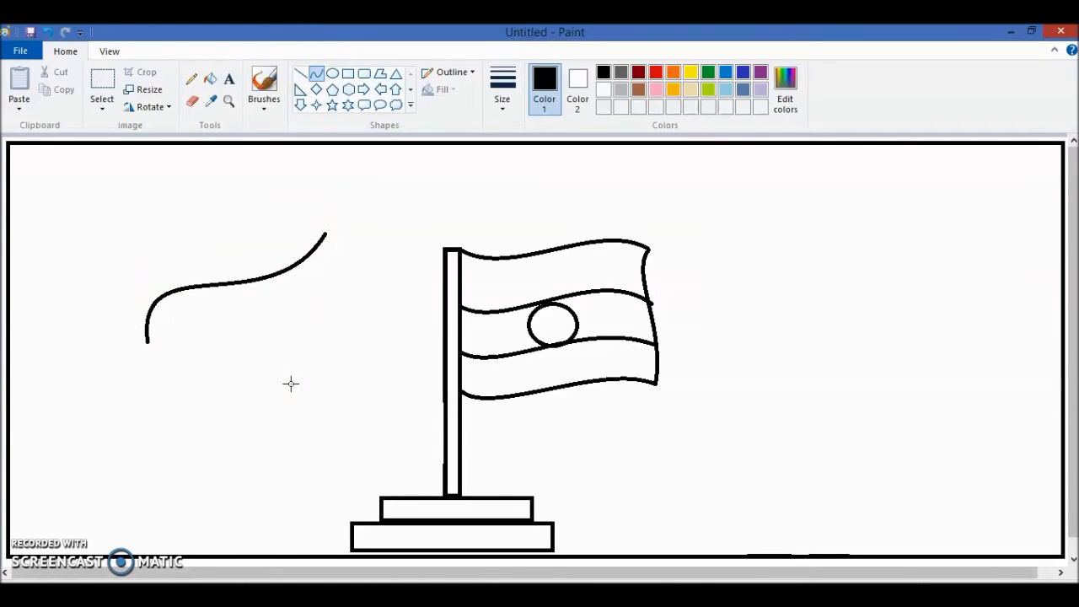
- Draw a second S-shaped wavy curve below the first one
{"action": "left_click", "coordinate": [321, 74]}
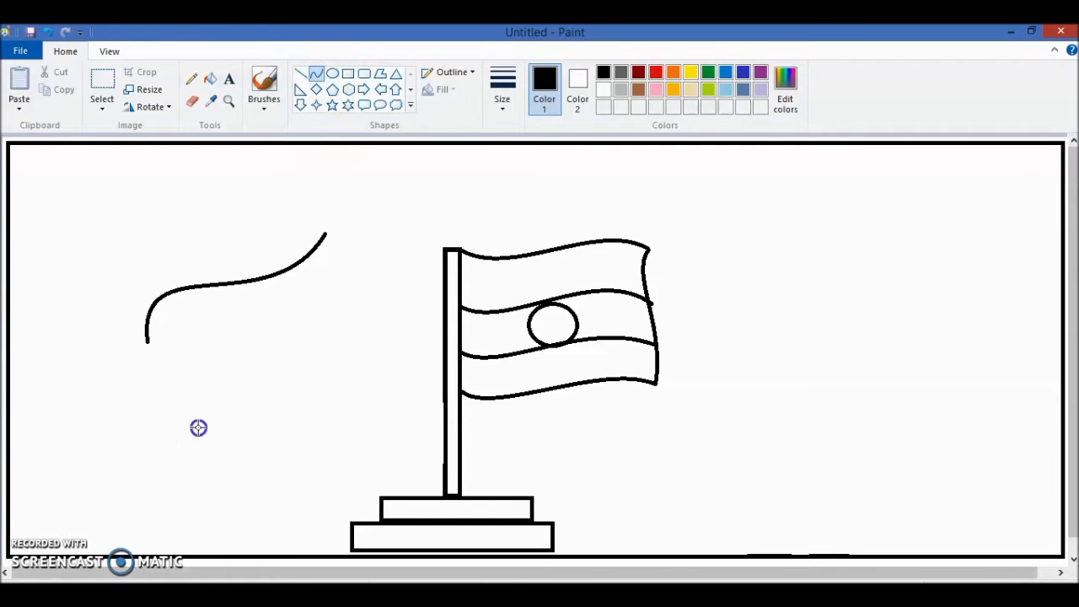
{"action": "left_click_drag", "start_coordinate": [197, 427], "coordinate": [369, 330]}
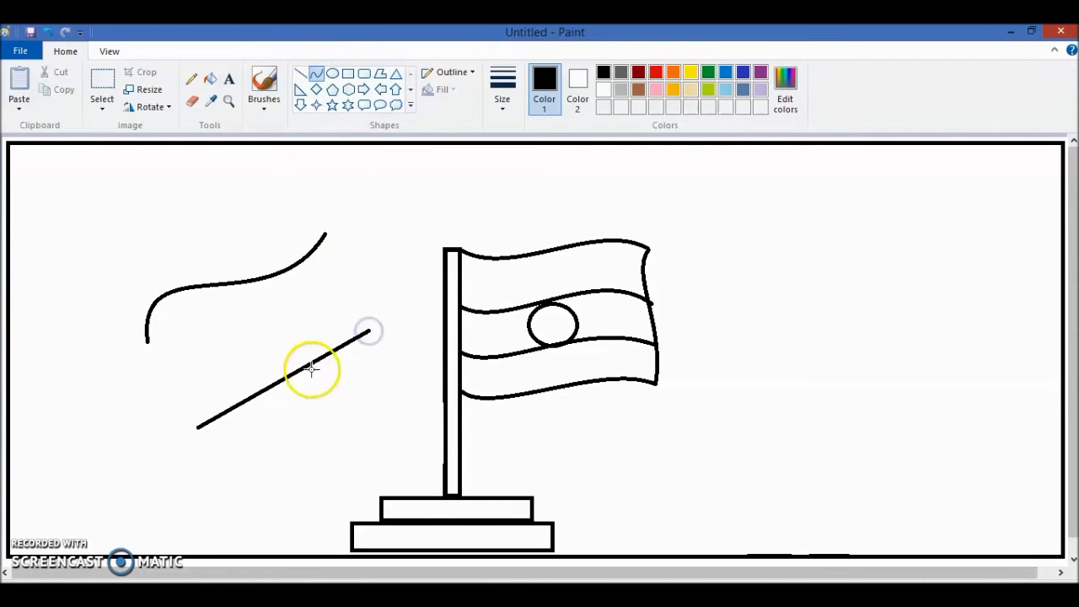
{"action": "mouse_move", "coordinate": [311, 368]}
{"action": "left_mouse_down"}
{"action": "mouse_move", "coordinate": [287, 379]}
{"action": "mouse_move", "coordinate": [195, 262]}
{"action": "mouse_move", "coordinate": [199, 275]}
{"action": "left_mouse_up"}
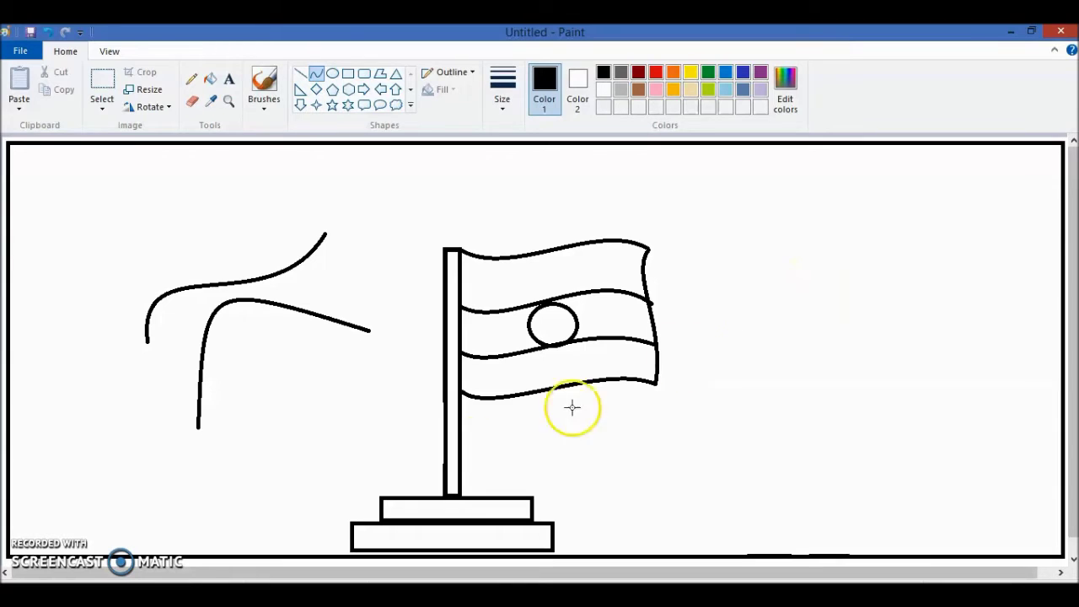
{"action": "left_click", "coordinate": [371, 445]}
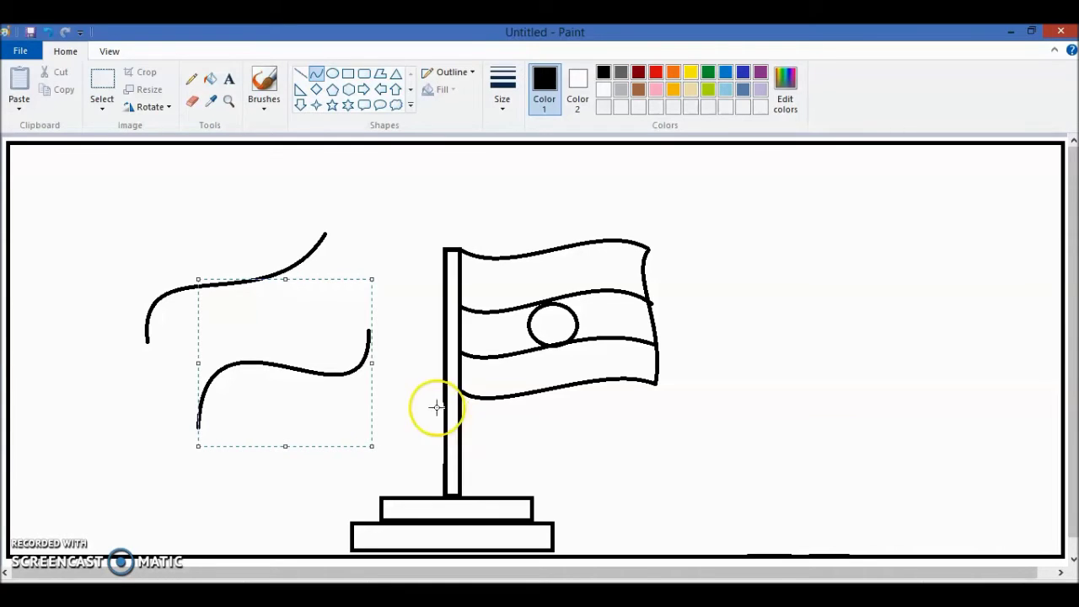
{"action": "left_click", "coordinate": [434, 211]}
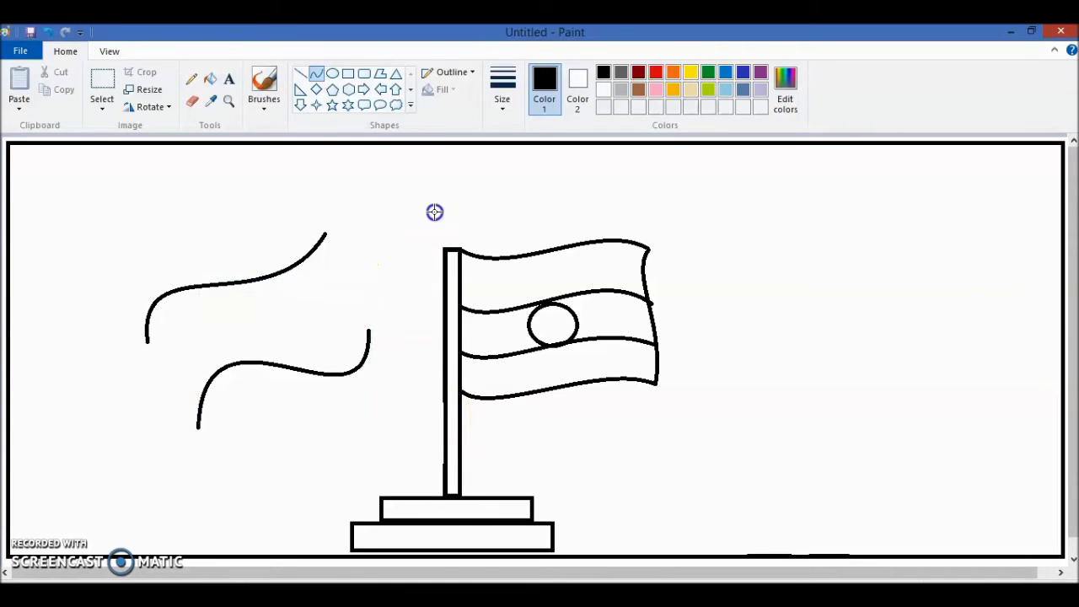
- Add an arching curve above the waves and a small upright oval at lower left
{"action": "left_click", "coordinate": [316, 74]}
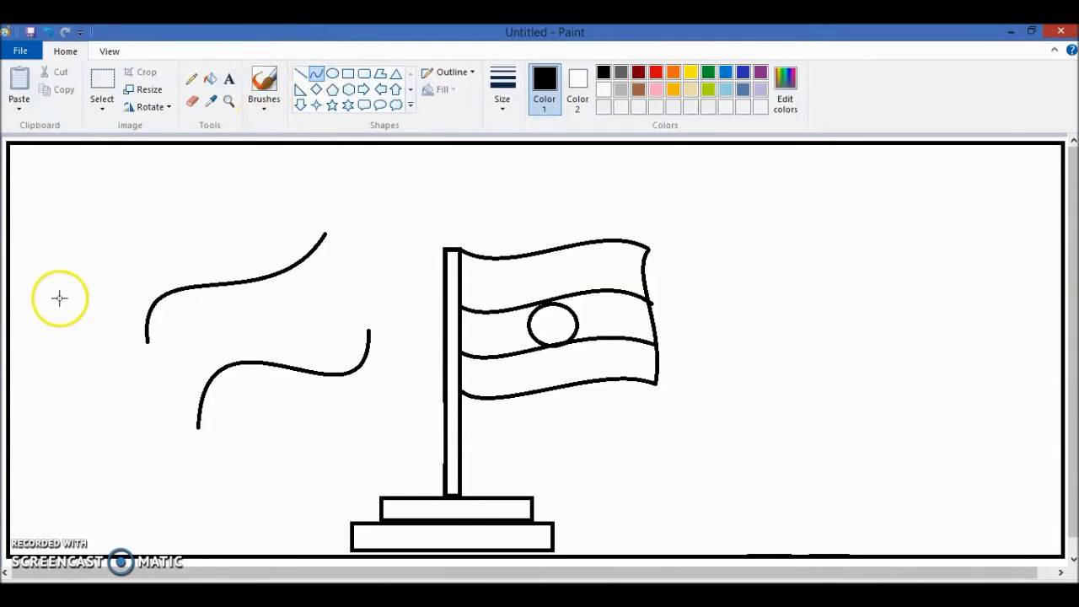
{"action": "left_click_drag", "start_coordinate": [57, 297], "coordinate": [316, 209]}
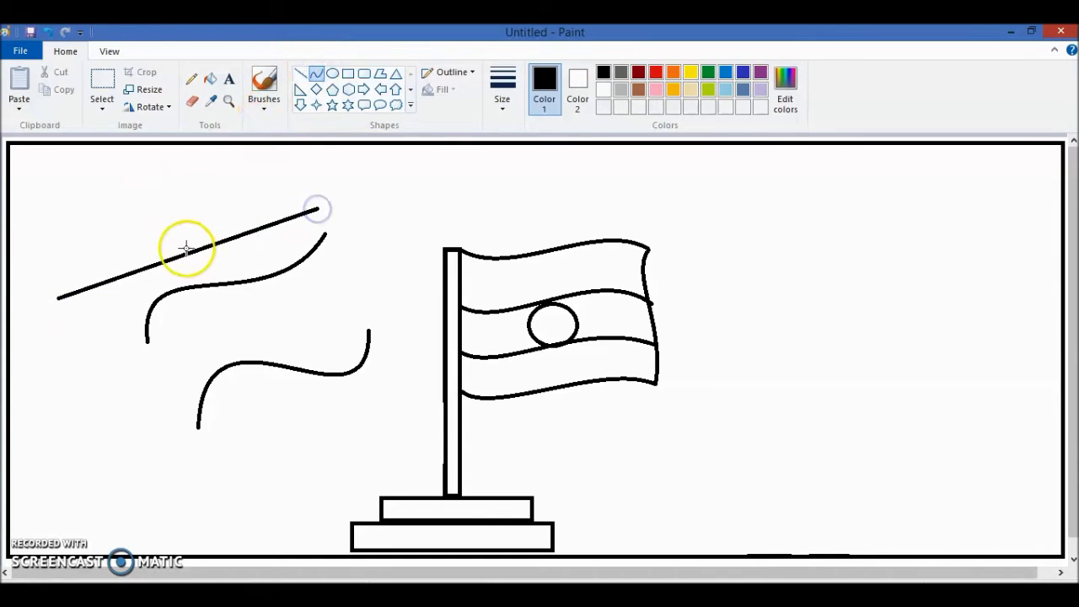
{"action": "mouse_move", "coordinate": [174, 257]}
{"action": "left_mouse_down"}
{"action": "mouse_move", "coordinate": [125, 224]}
{"action": "mouse_move", "coordinate": [89, 158]}
{"action": "left_mouse_up"}
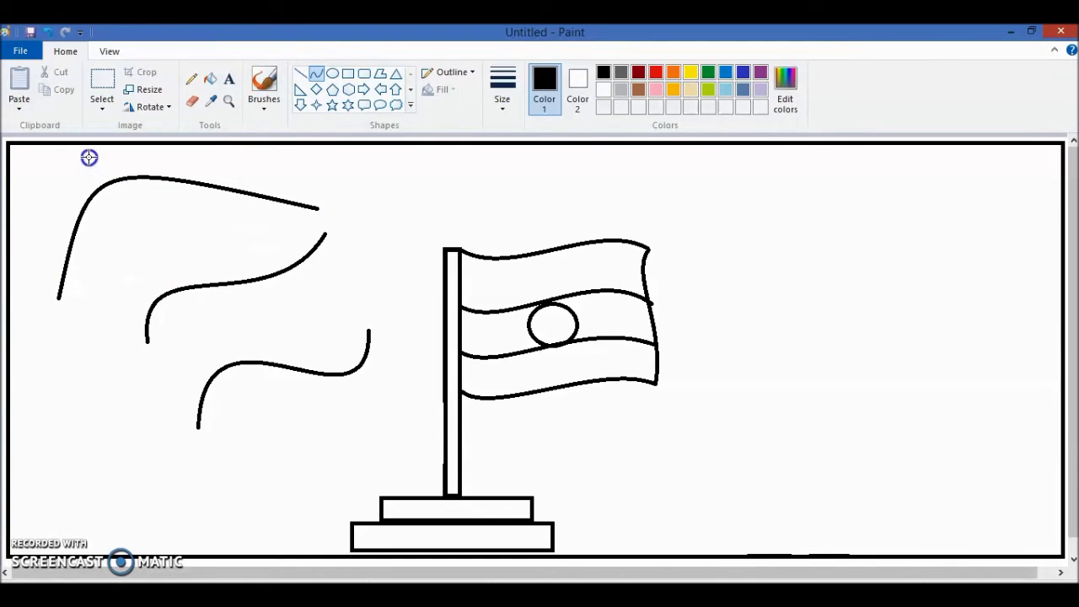
{"action": "left_click", "coordinate": [333, 75]}
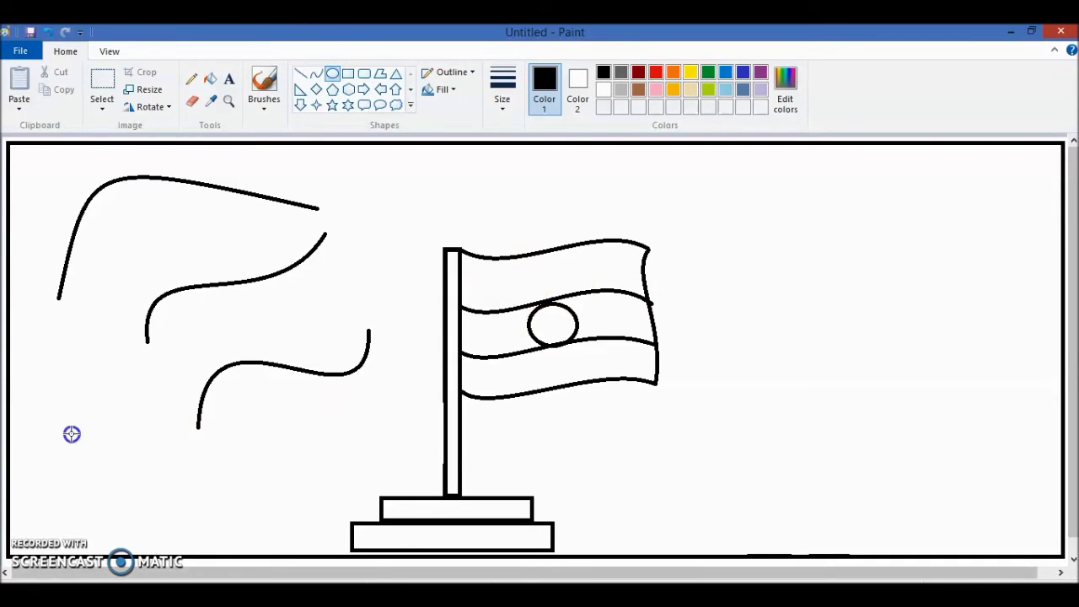
{"action": "left_click_drag", "start_coordinate": [71, 435], "coordinate": [101, 505]}
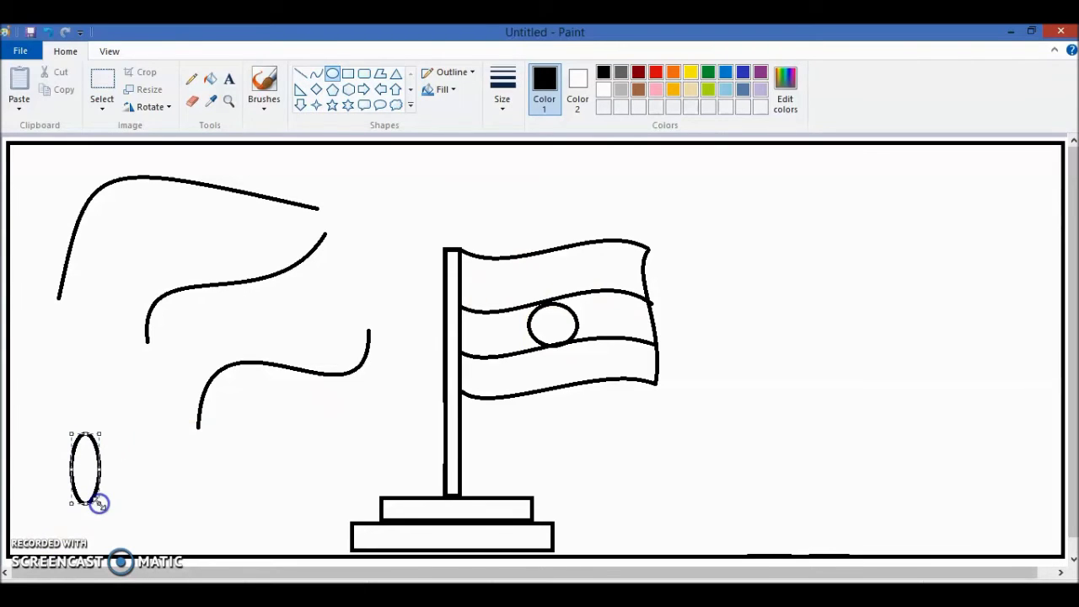
- Draw two opposite-bending curves right of the flag forming a pointed lens shape
{"action": "left_click", "coordinate": [315, 73]}
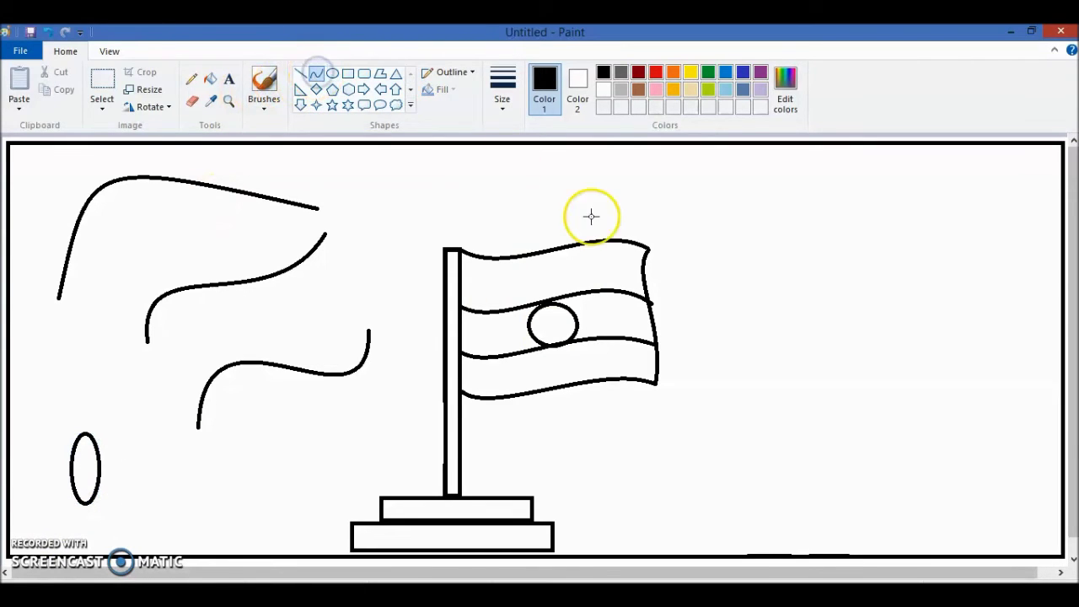
{"action": "left_click_drag", "start_coordinate": [788, 233], "coordinate": [789, 407]}
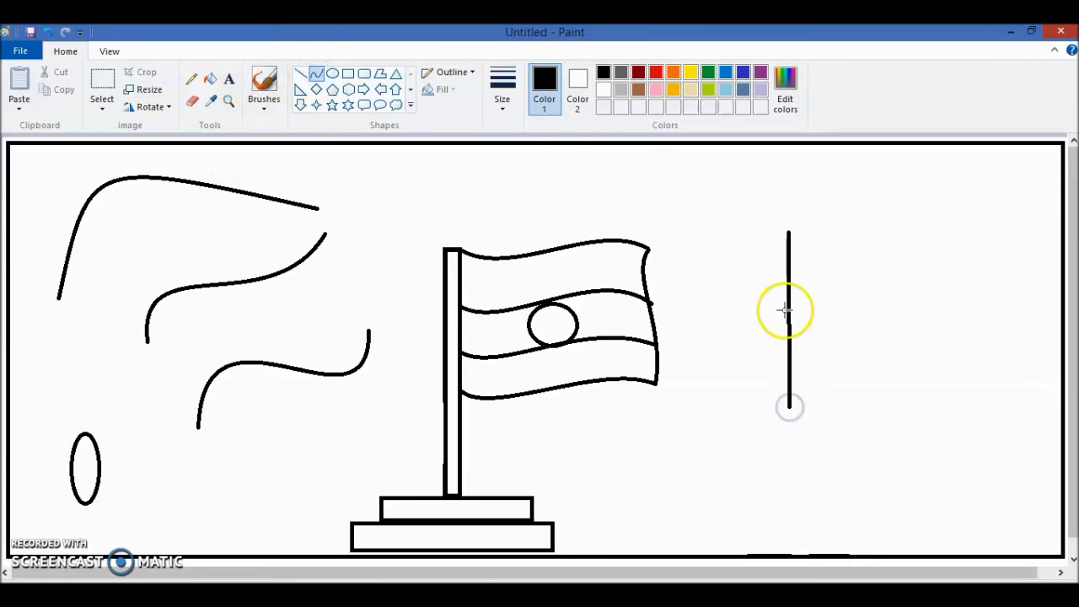
{"action": "left_click_drag", "start_coordinate": [787, 309], "coordinate": [726, 316]}
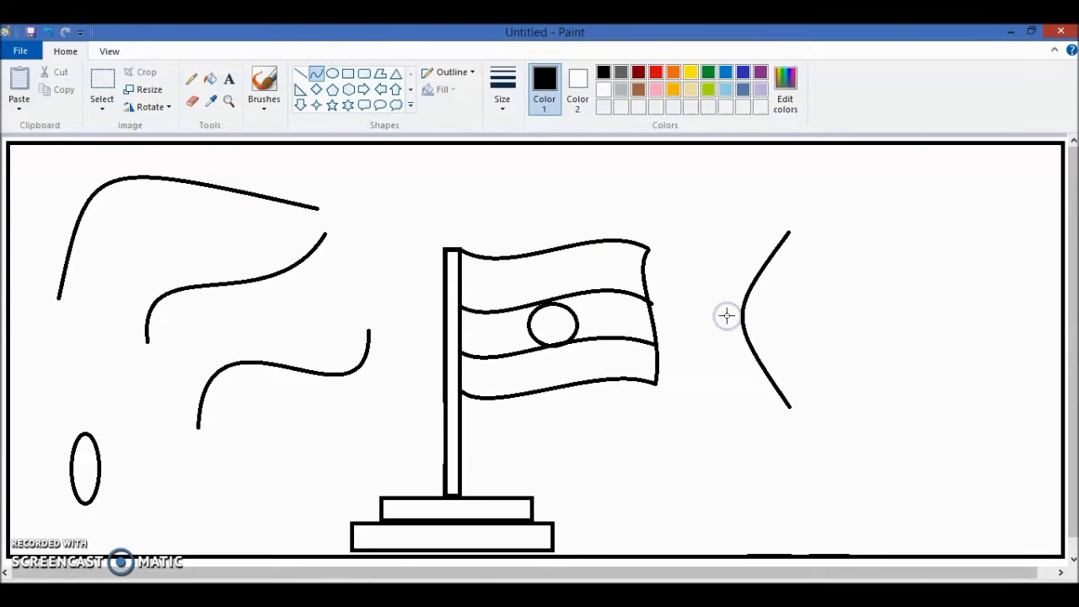
{"action": "left_click", "coordinate": [300, 76]}
{"action": "left_click", "coordinate": [321, 75]}
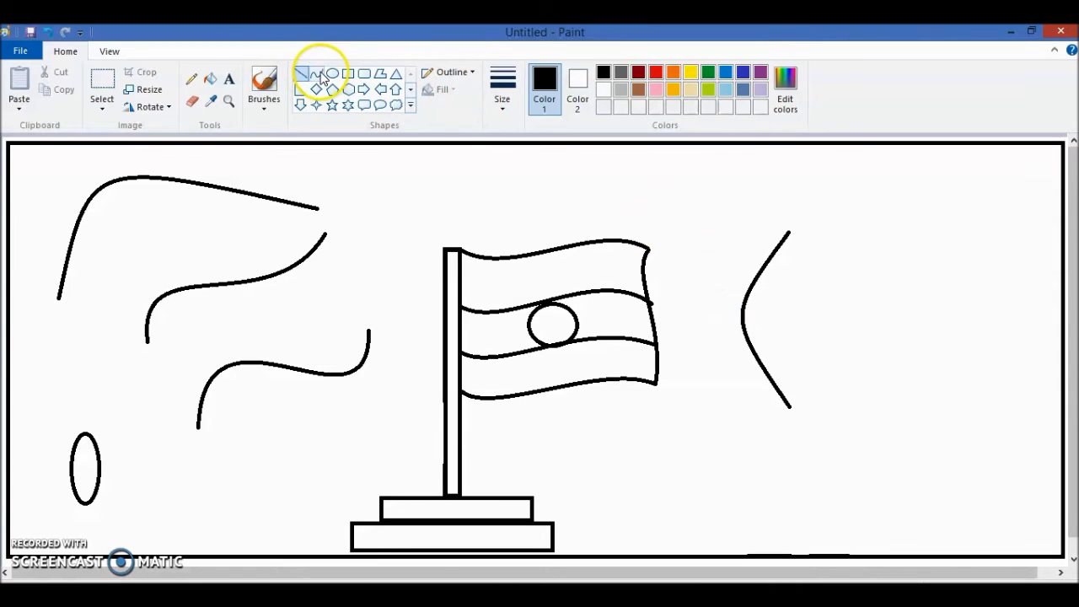
{"action": "left_click", "coordinate": [320, 76]}
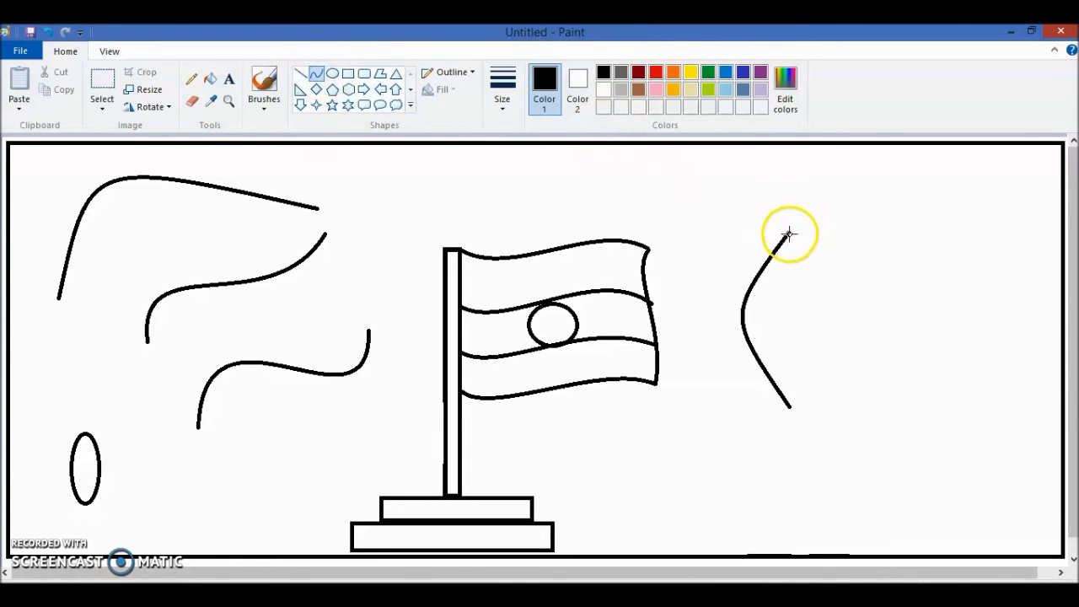
{"action": "left_click_drag", "start_coordinate": [788, 231], "coordinate": [791, 408]}
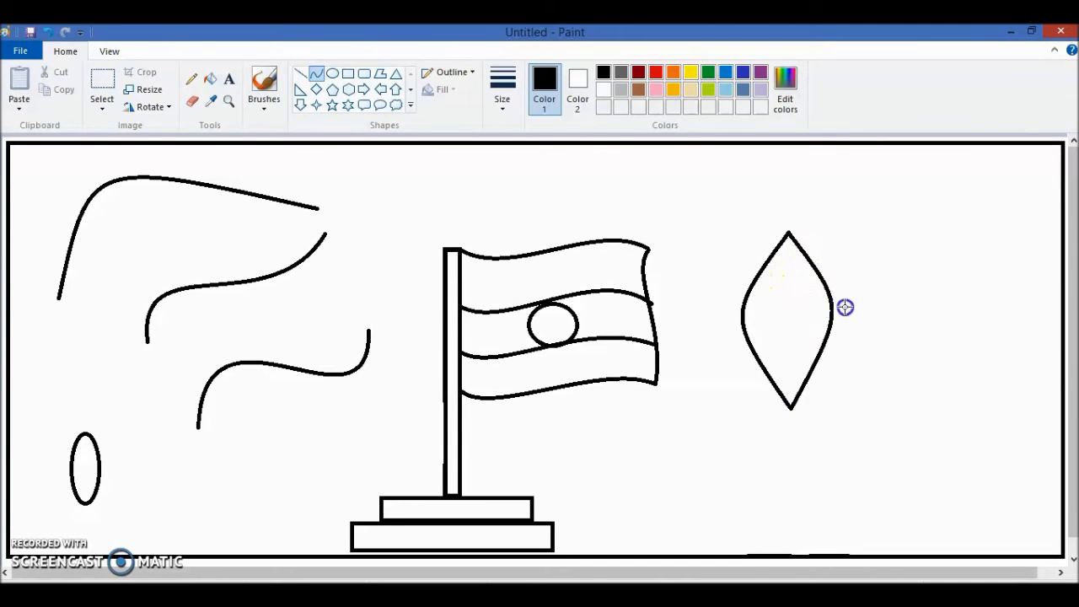
{"action": "left_click_drag", "start_coordinate": [792, 309], "coordinate": [858, 316]}
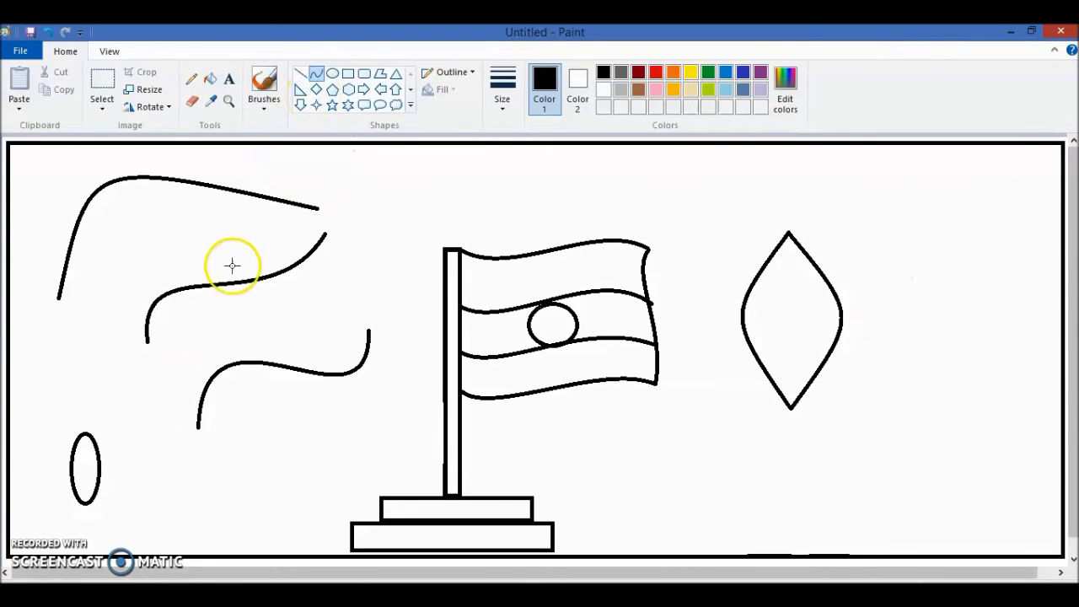
- Undo the three most recent shapes: lens, oval and curves
{"action": "left_click", "coordinate": [46, 32]}
{"action": "left_click", "coordinate": [47, 32]}
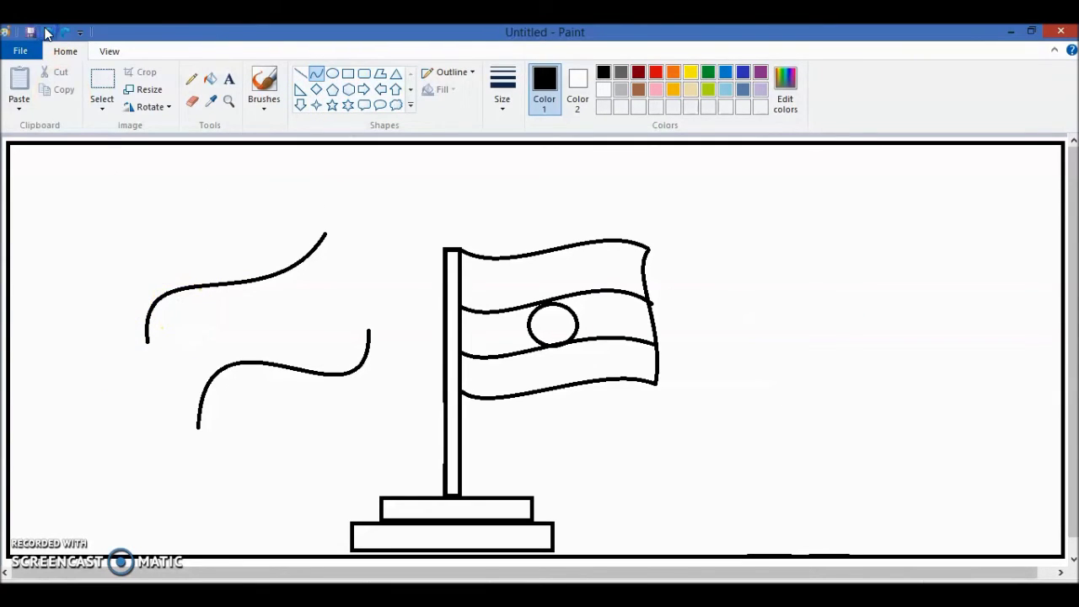
{"action": "left_click", "coordinate": [47, 32]}
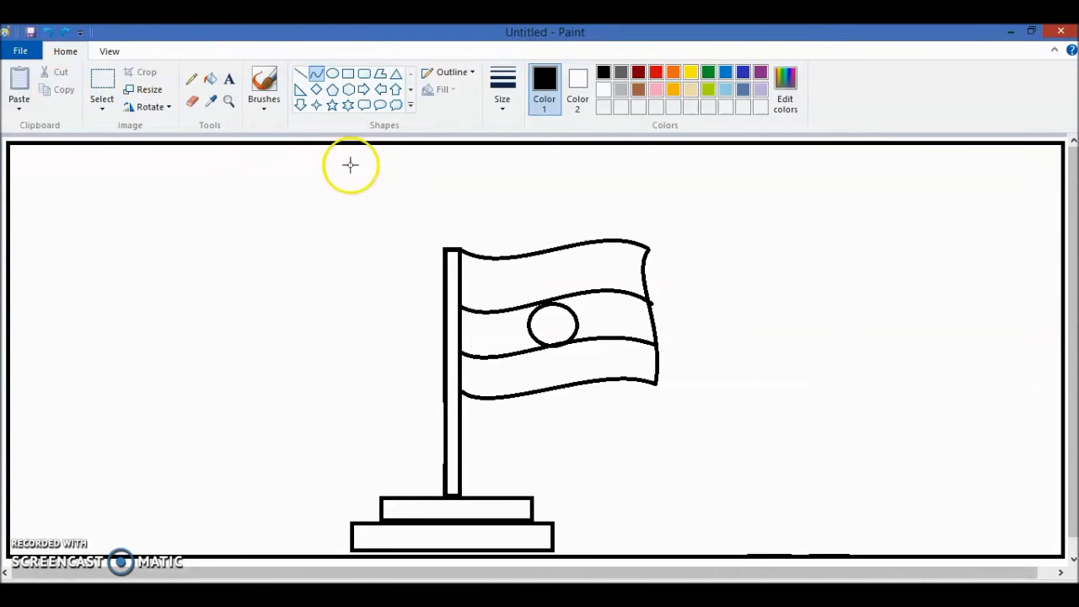
- Draw a circle for the boy's head right of the flag
{"action": "left_click", "coordinate": [333, 73]}
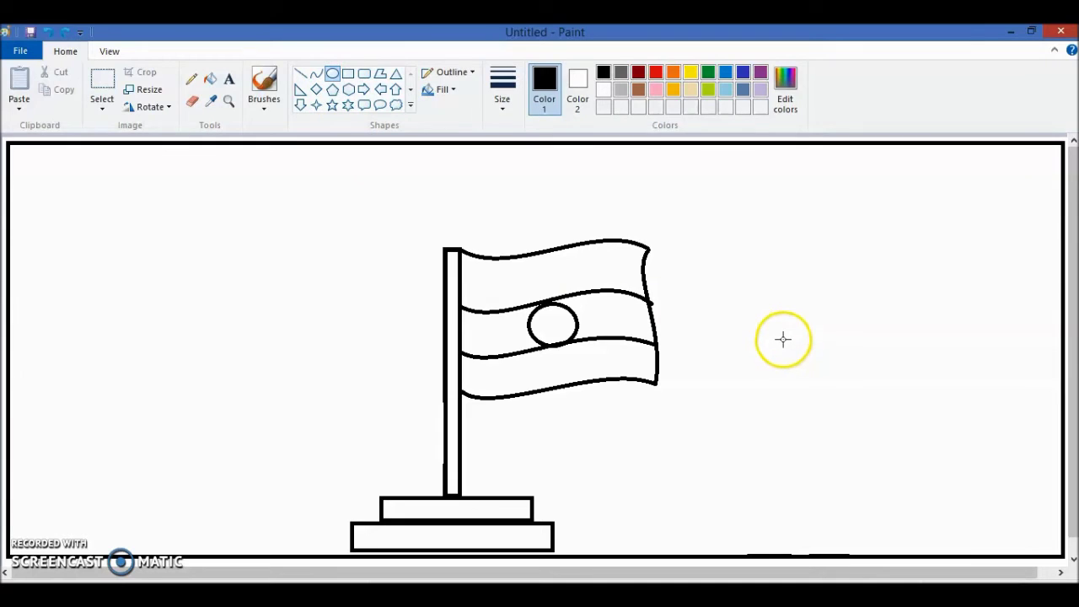
{"action": "left_click_drag", "start_coordinate": [783, 335], "coordinate": [841, 396]}
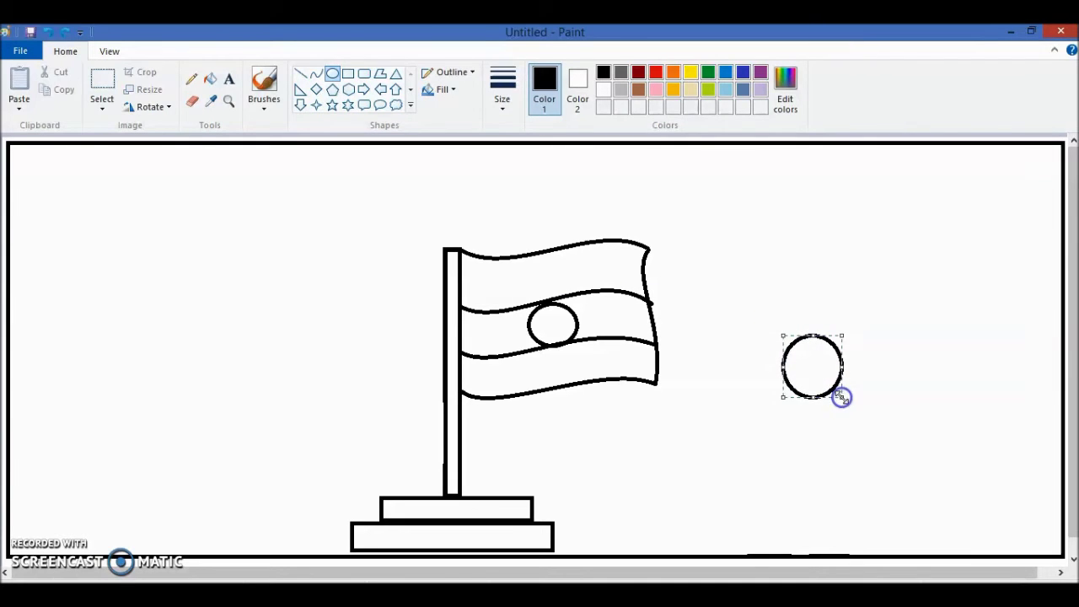
{"action": "left_click", "coordinate": [365, 75]}
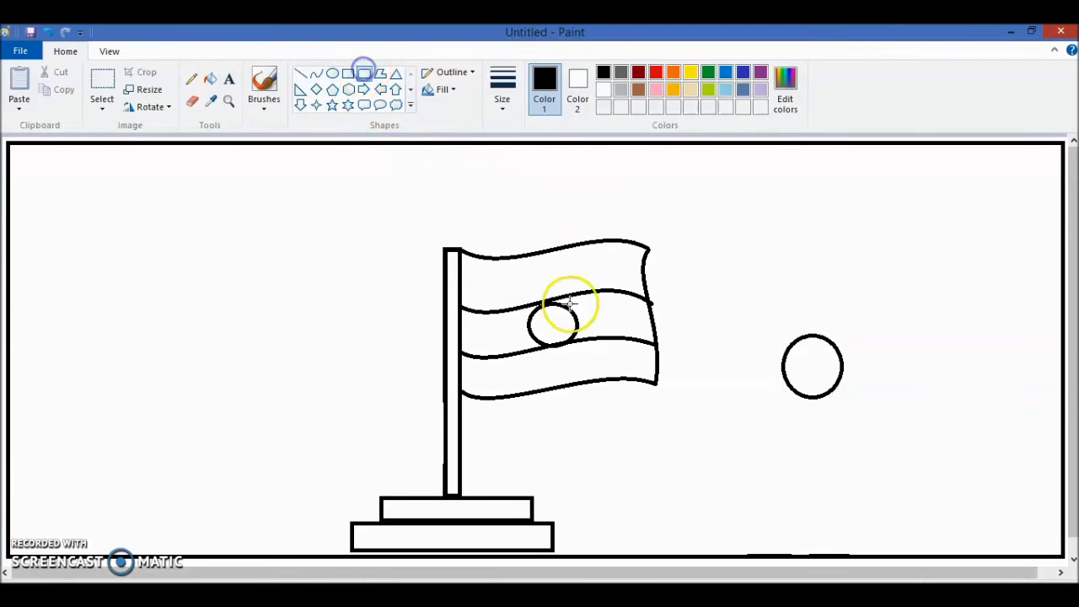
{"action": "left_click", "coordinate": [797, 400]}
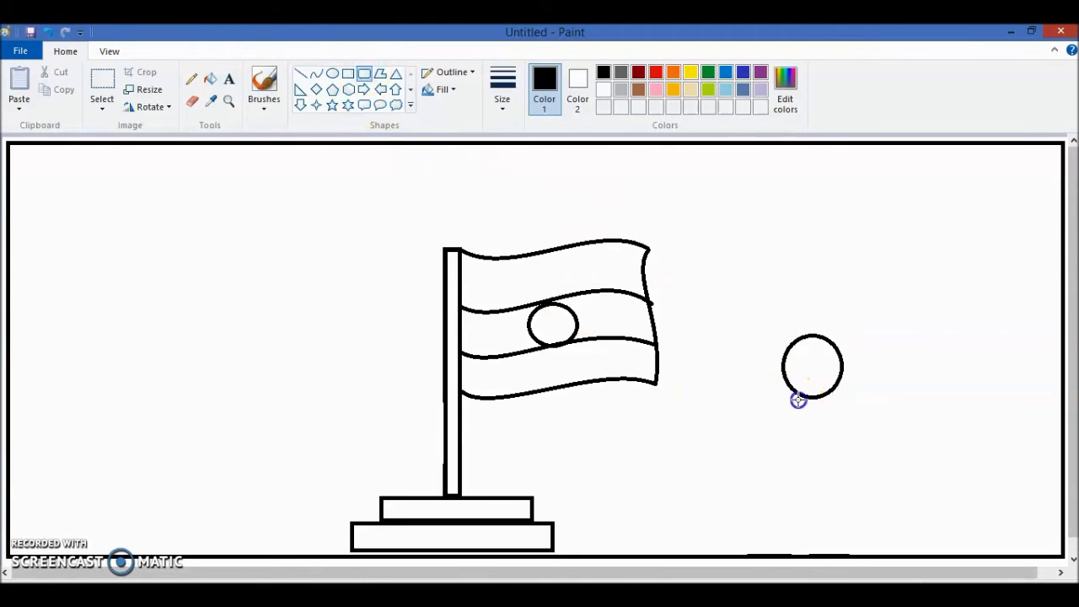
- Draw a small neck and a rounded-square body under the head, nudged into alignment
{"action": "left_click_drag", "start_coordinate": [812, 404], "coordinate": [834, 410]}
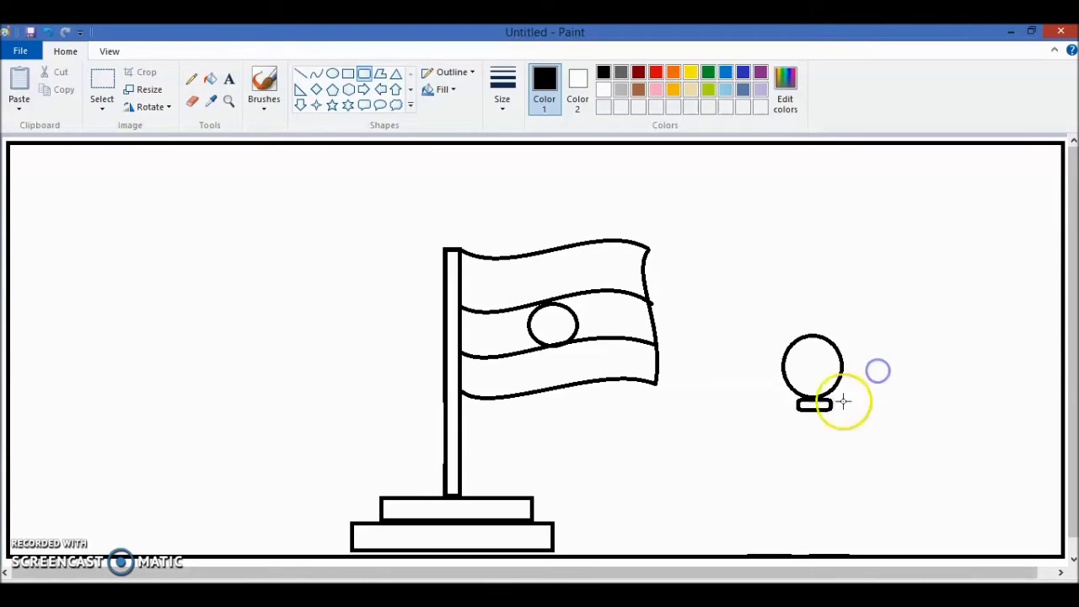
{"action": "left_click_drag", "start_coordinate": [784, 412], "coordinate": [864, 483]}
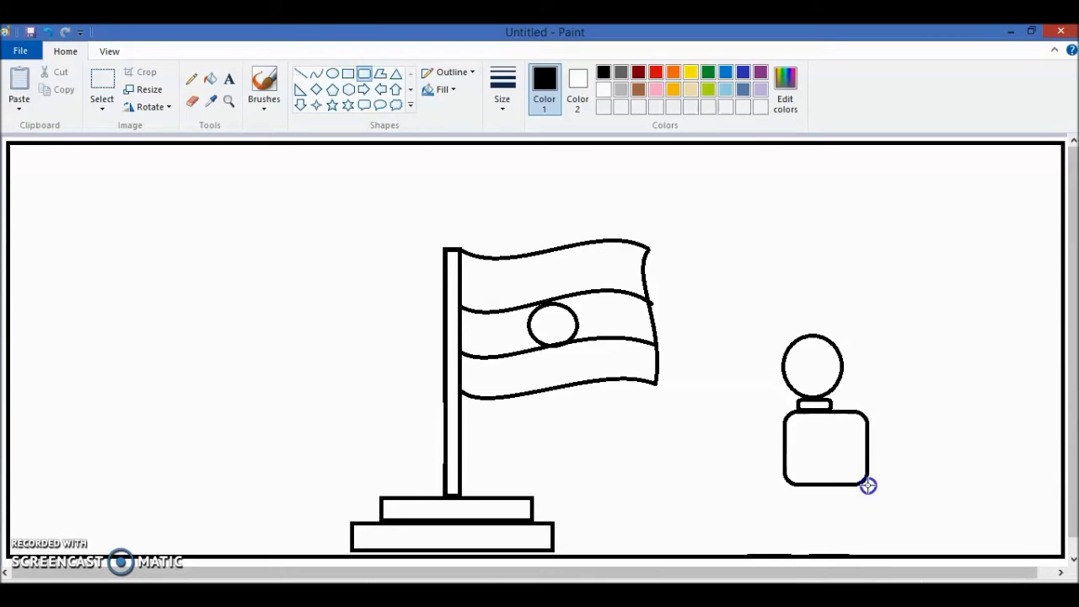
{"action": "left_click_drag", "start_coordinate": [864, 482], "coordinate": [869, 488]}
{"action": "key", "text": "Left"}
{"action": "key", "text": "Left"}
{"action": "key", "text": "Left"}
{"action": "key", "text": "Left"}
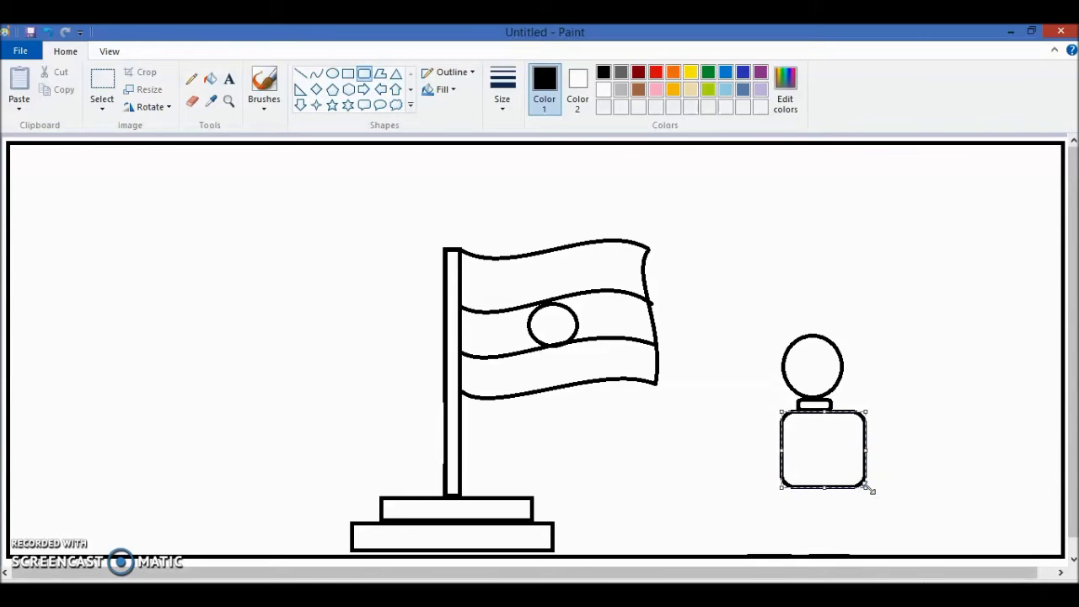
{"action": "key", "text": "Left"}
{"action": "key", "text": "Left"}
{"action": "key", "text": "Left"}
{"action": "key", "text": "Left"}
{"action": "key", "text": "Left"}
{"action": "key", "text": "Left"}
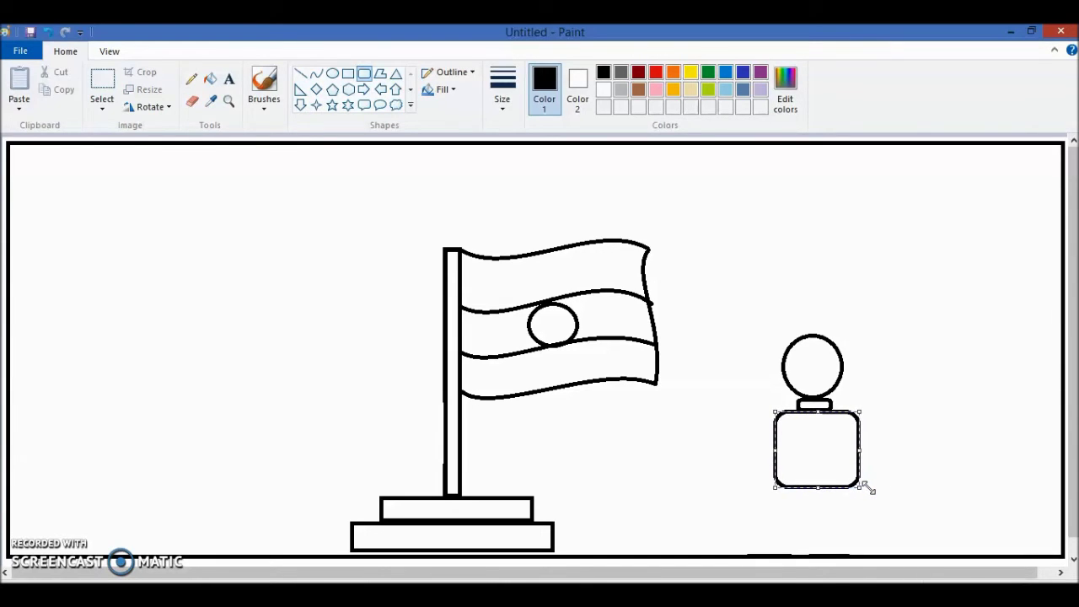
{"action": "key", "text": "Right"}
{"action": "key", "text": "Right"}
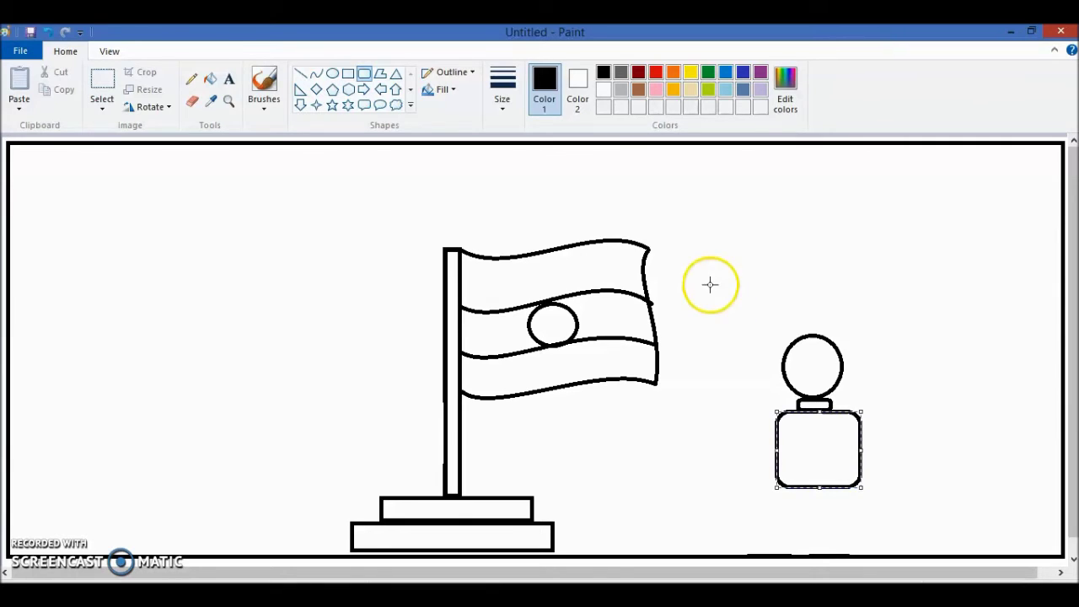
{"action": "left_click", "coordinate": [710, 282]}
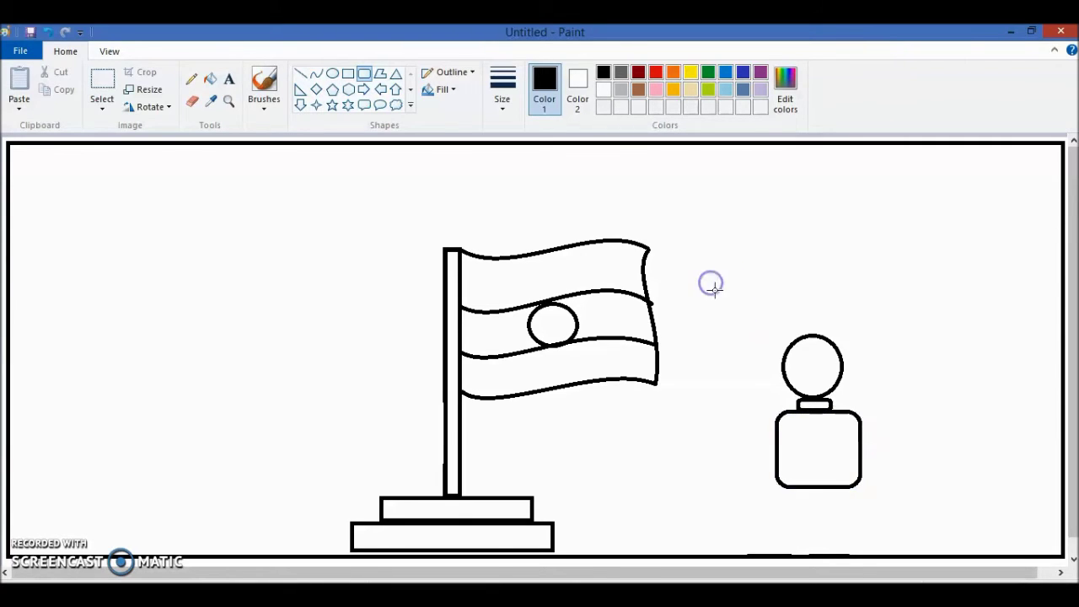
- Try drawing legs below the body, undoing the second leg
{"action": "left_click", "coordinate": [778, 485]}
{"action": "left_click_drag", "start_coordinate": [814, 512], "coordinate": [818, 520]}
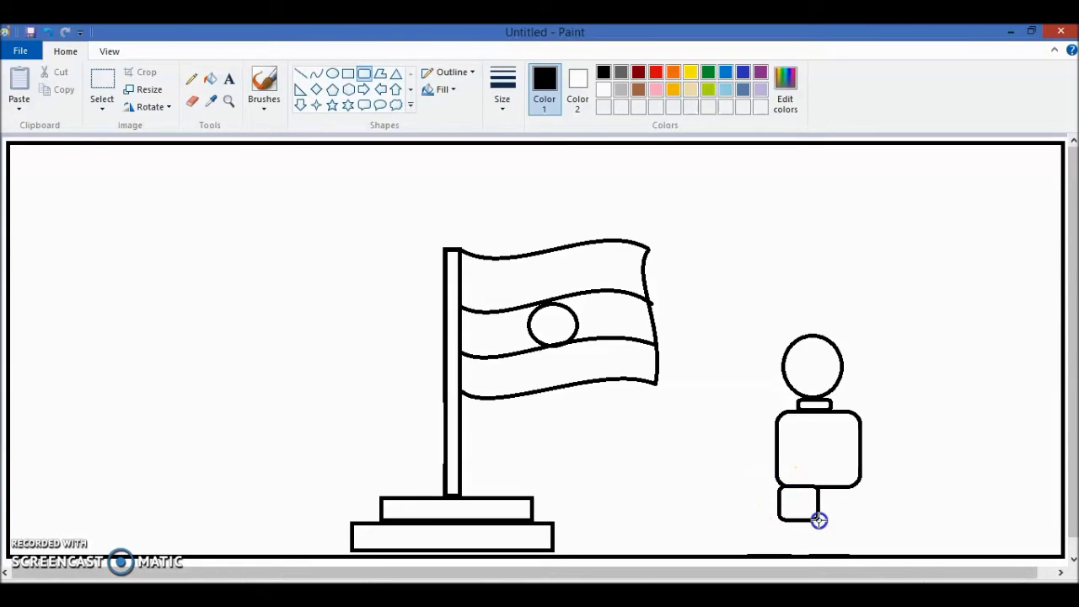
{"action": "left_click_drag", "start_coordinate": [818, 520], "coordinate": [815, 524]}
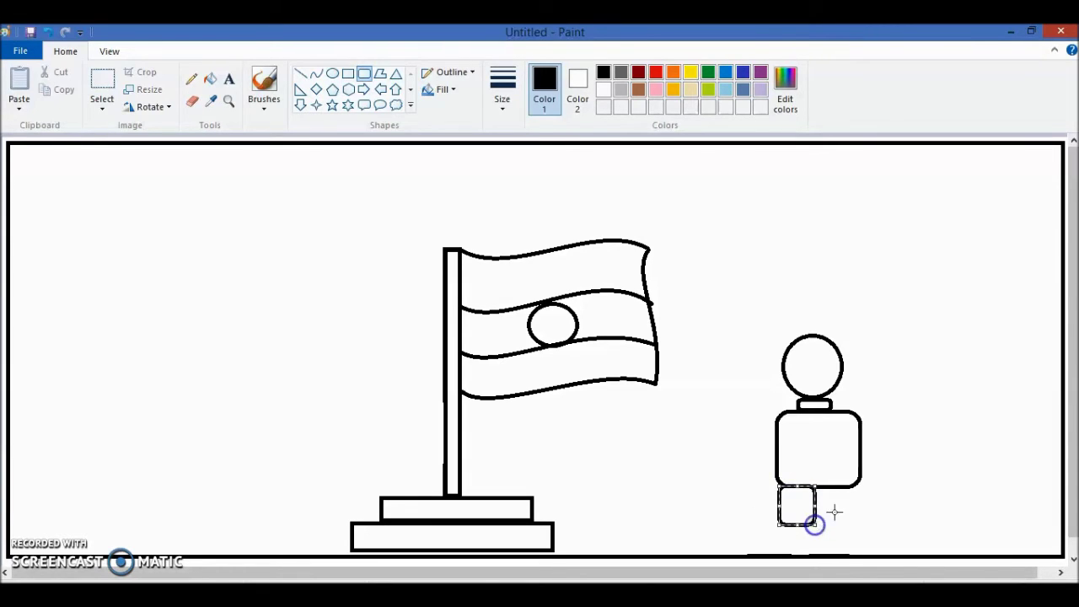
{"action": "left_click", "coordinate": [862, 500]}
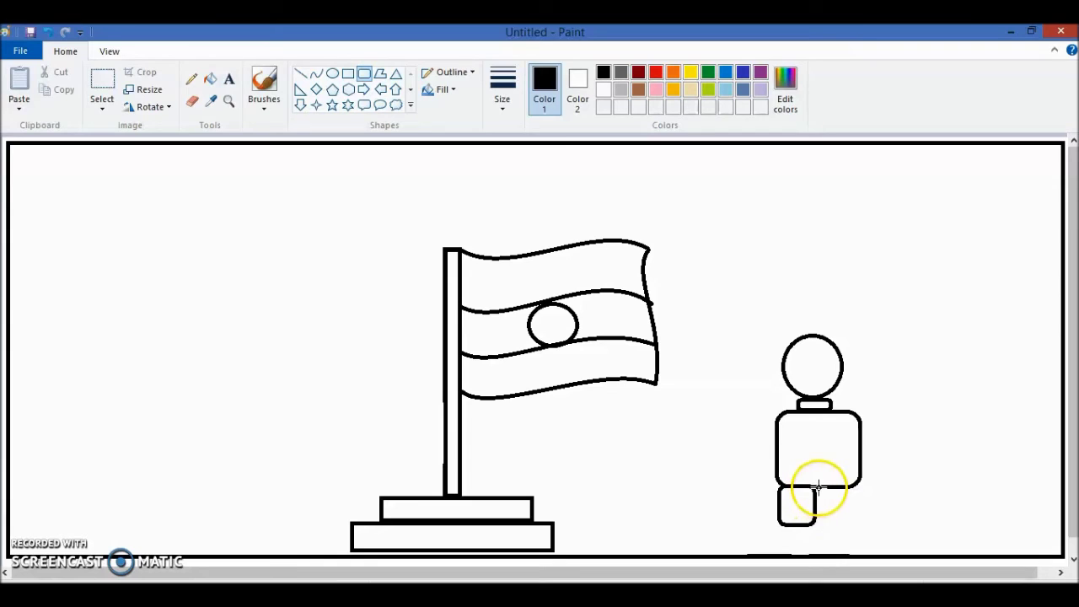
{"action": "left_click", "coordinate": [825, 494]}
{"action": "left_click_drag", "start_coordinate": [815, 487], "coordinate": [858, 525]}
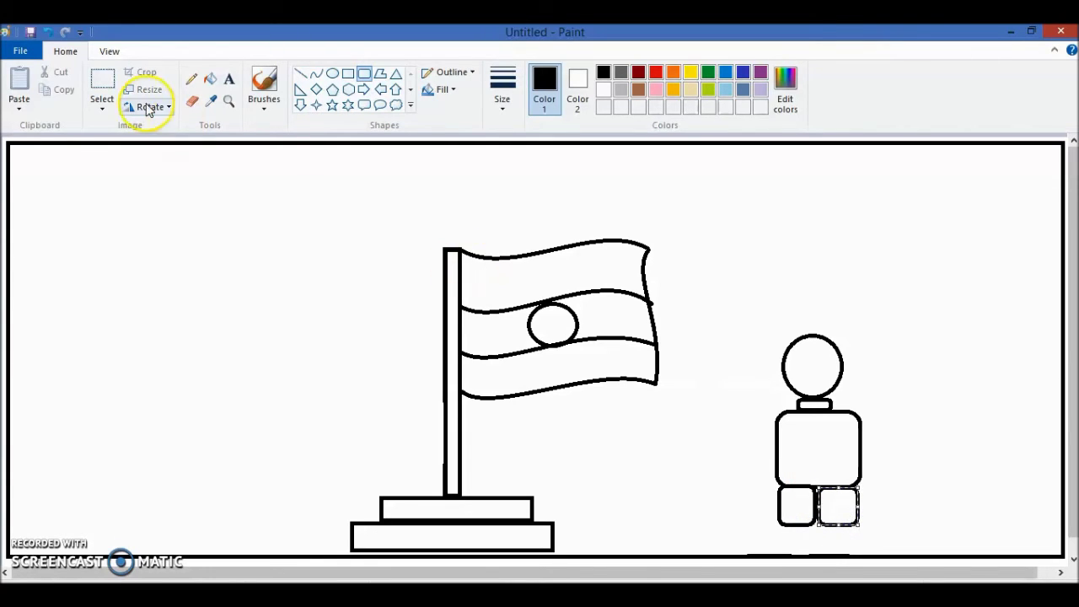
{"action": "left_click", "coordinate": [48, 34]}
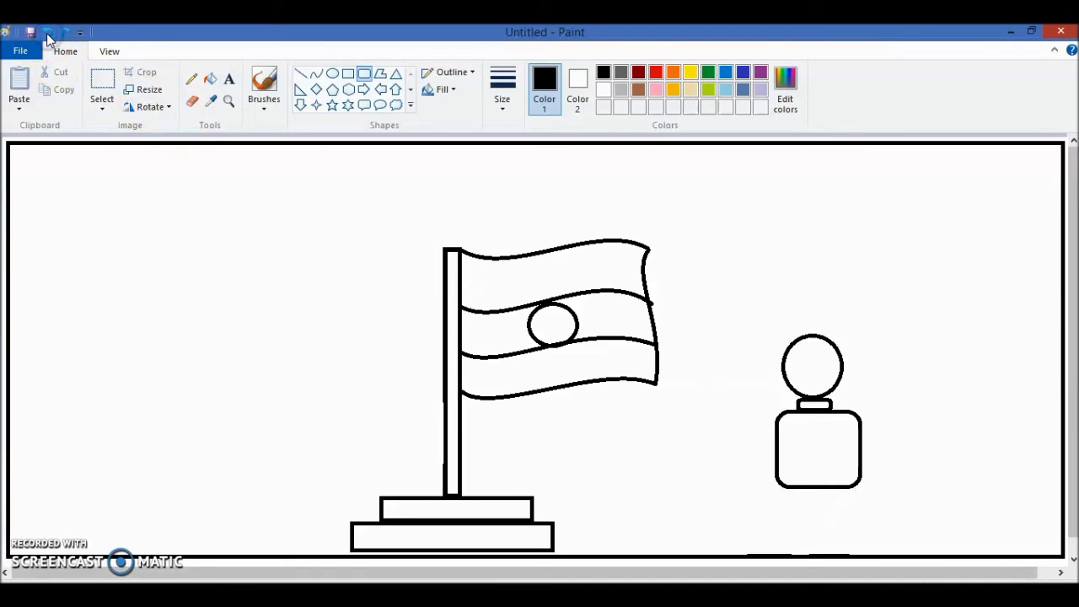
- Select the boy figure and move it up slightly
{"action": "left_click", "coordinate": [102, 80]}
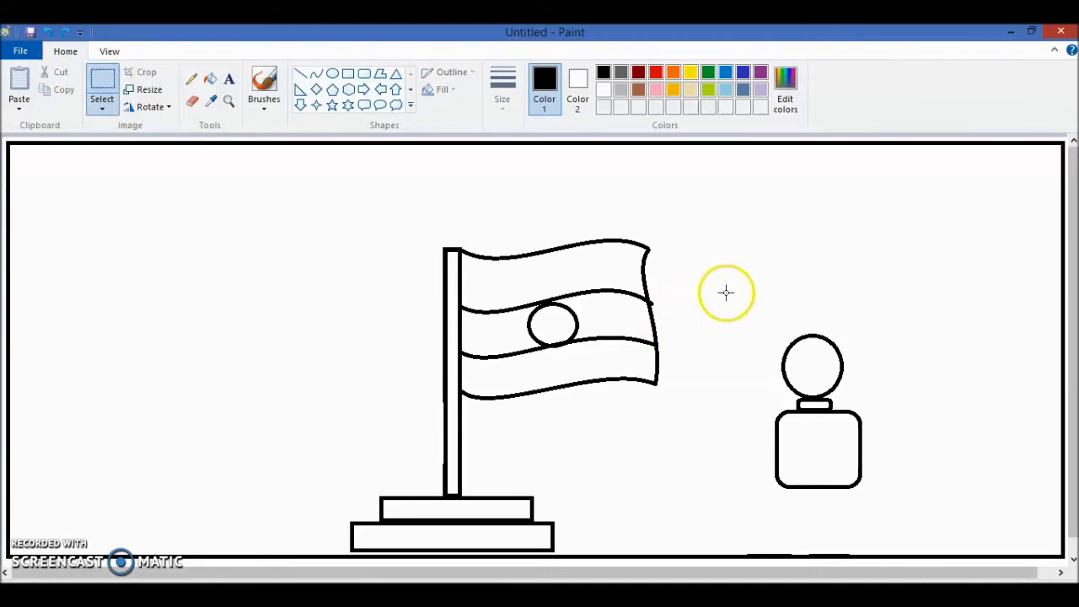
{"action": "left_click_drag", "start_coordinate": [755, 314], "coordinate": [818, 416]}
{"action": "left_click_drag", "start_coordinate": [845, 459], "coordinate": [848, 428]}
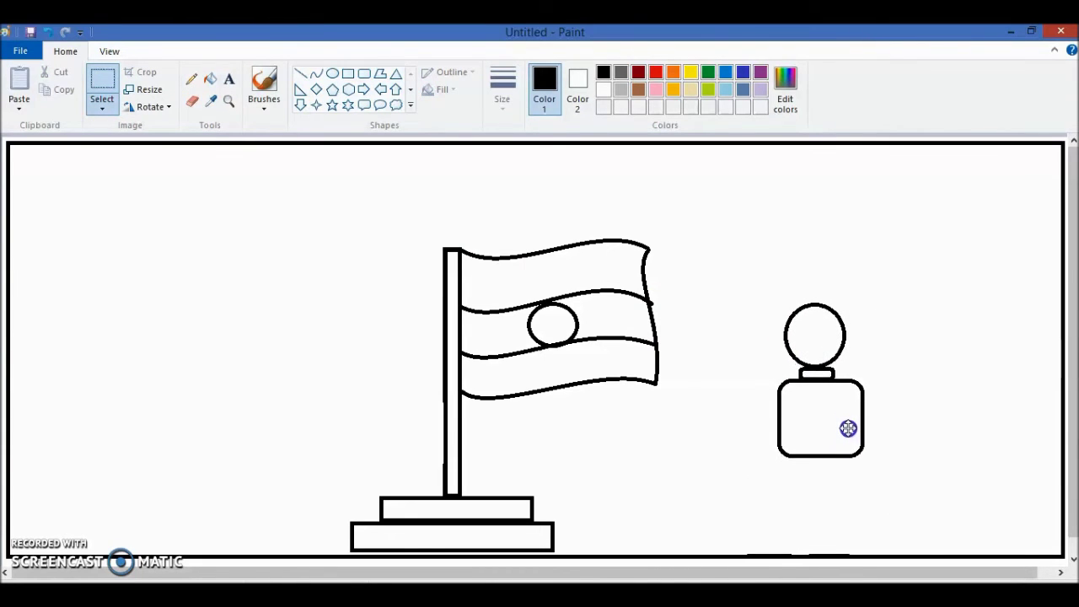
- Draw two side-by-side rounded-rectangle legs below the torso
{"action": "left_click", "coordinate": [928, 409]}
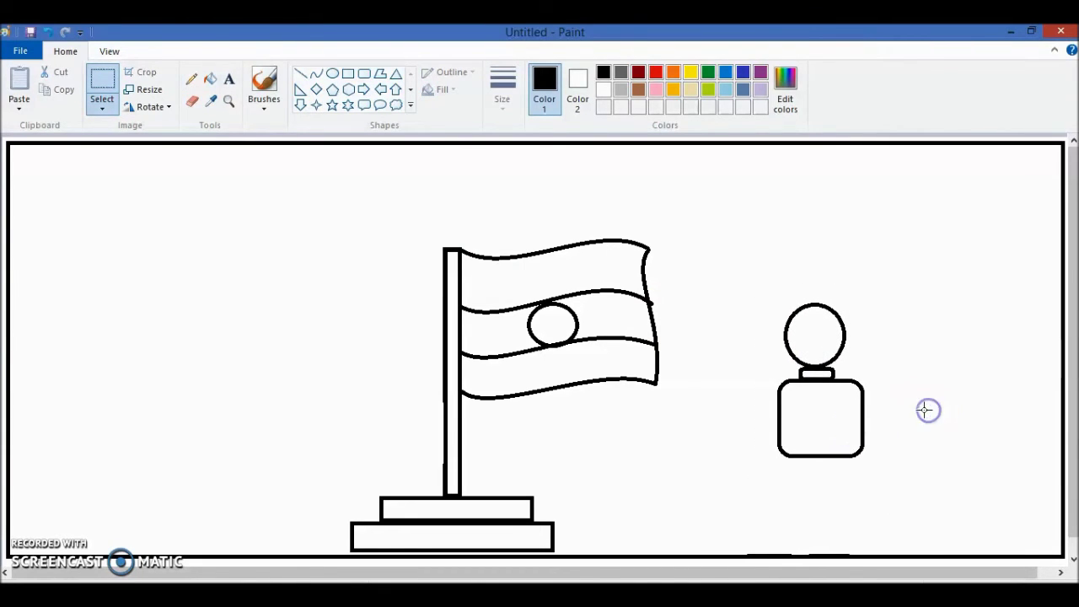
{"action": "left_click", "coordinate": [361, 75]}
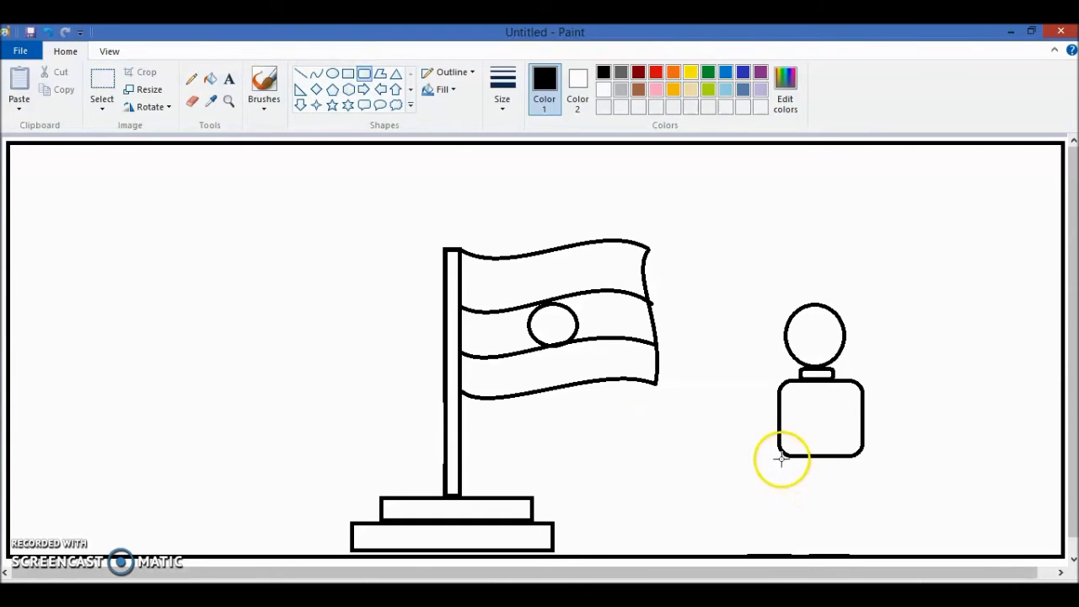
{"action": "left_click_drag", "start_coordinate": [781, 457], "coordinate": [824, 499]}
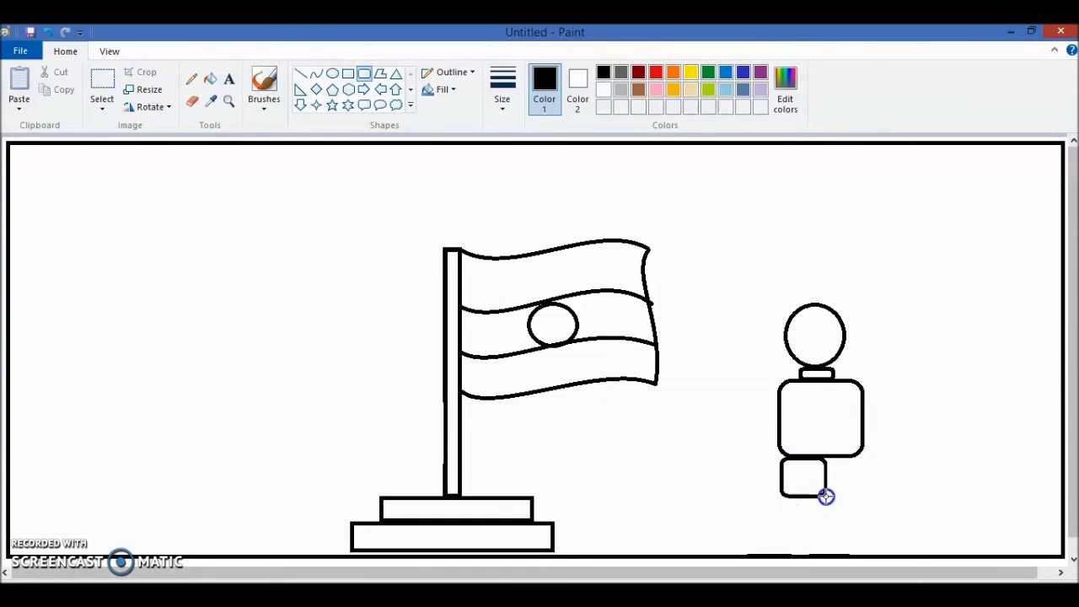
{"action": "left_click", "coordinate": [867, 486]}
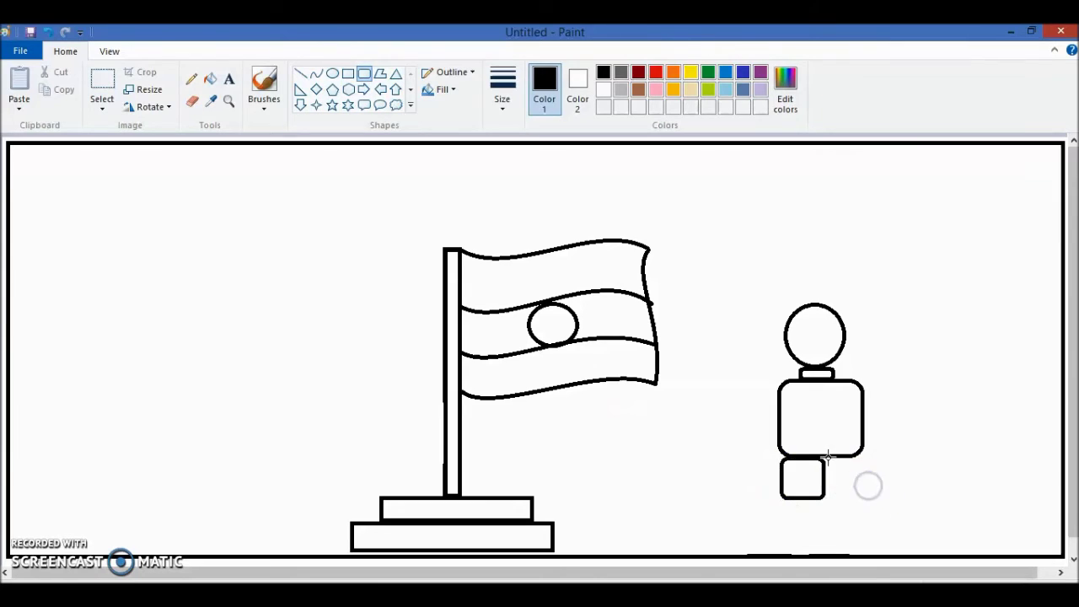
{"action": "left_click_drag", "start_coordinate": [827, 462], "coordinate": [867, 499]}
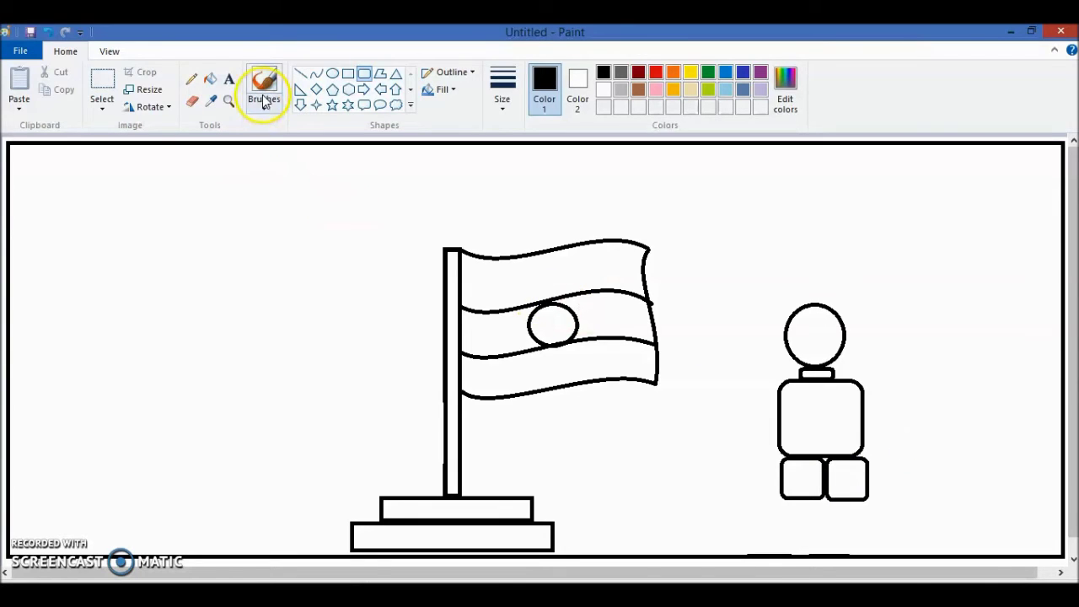
- Erase the dividing line between the two leg boxes to form shorts
{"action": "left_click", "coordinate": [193, 101]}
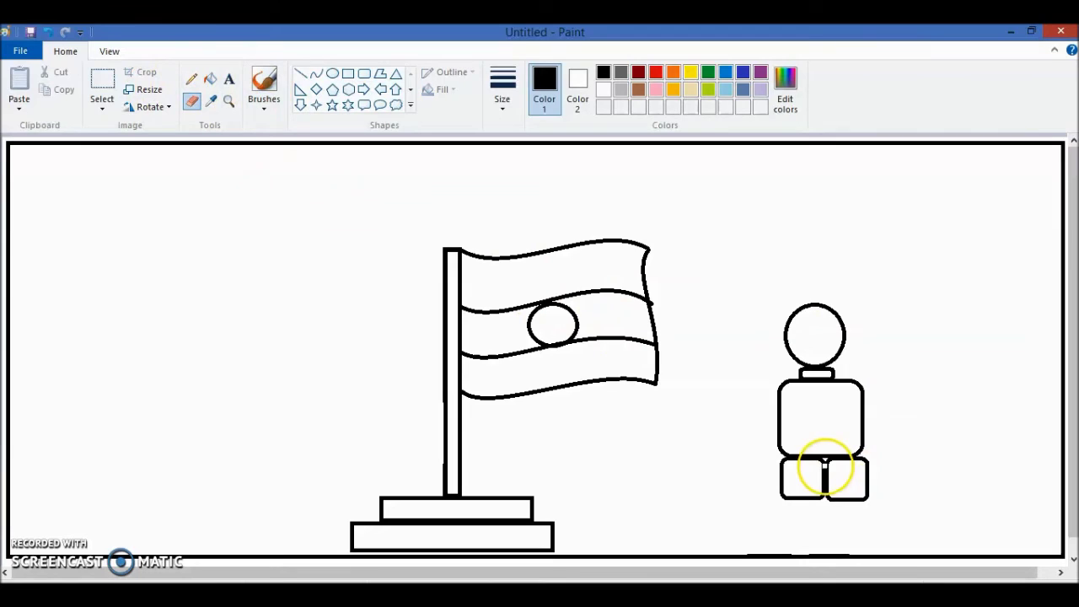
{"action": "left_click", "coordinate": [824, 466]}
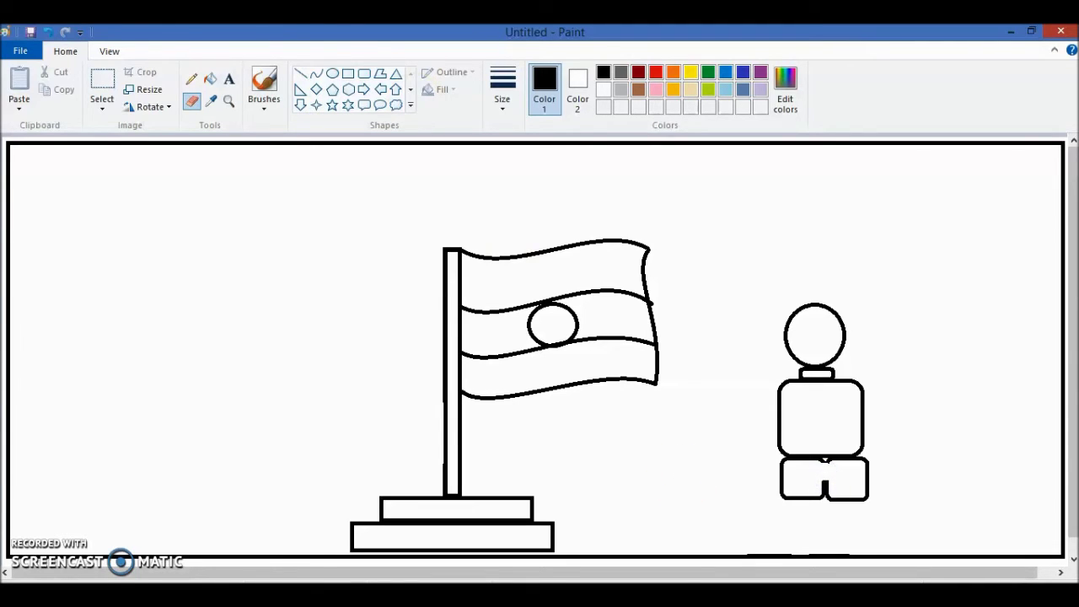
{"action": "left_click", "coordinate": [348, 75]}
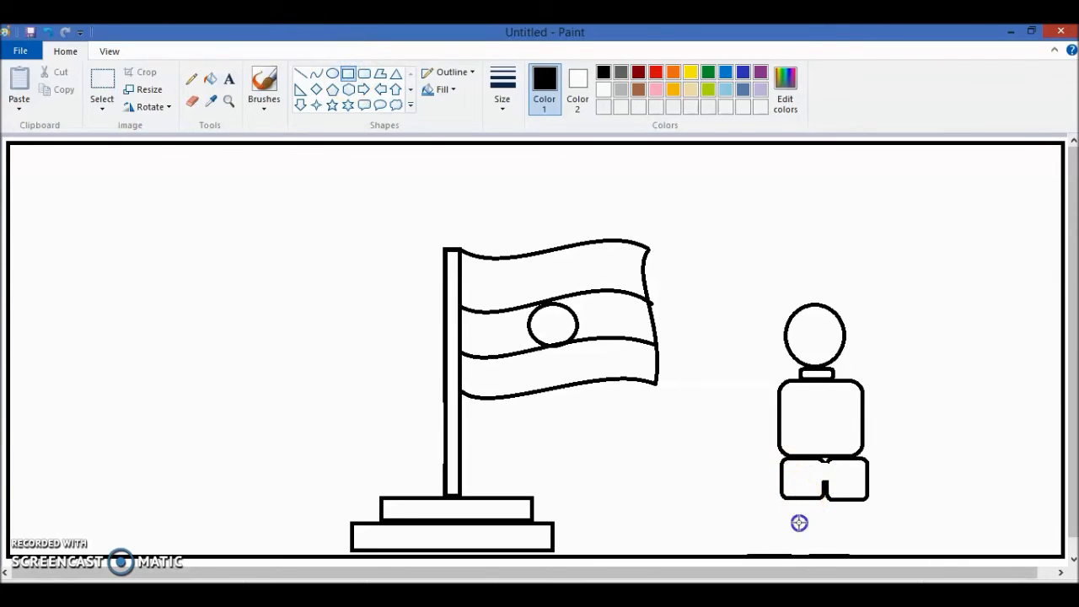
- Draw two tall thin rectangular legs below the boy's shorts
{"action": "left_click_drag", "start_coordinate": [794, 500], "coordinate": [807, 542]}
{"action": "left_click_drag", "start_coordinate": [854, 538], "coordinate": [854, 543]}
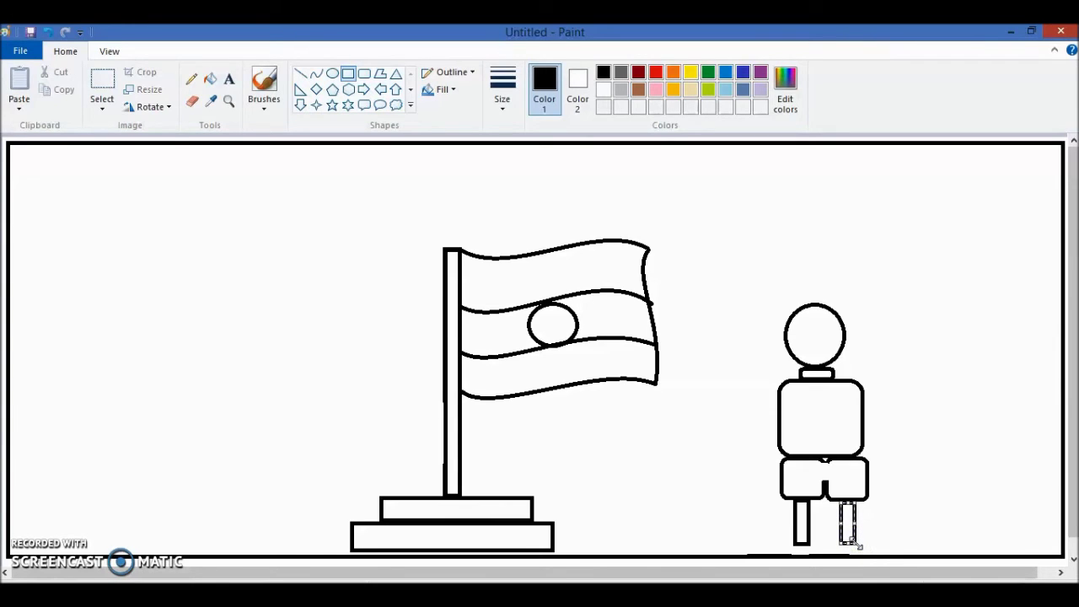
{"action": "left_click", "coordinate": [878, 530]}
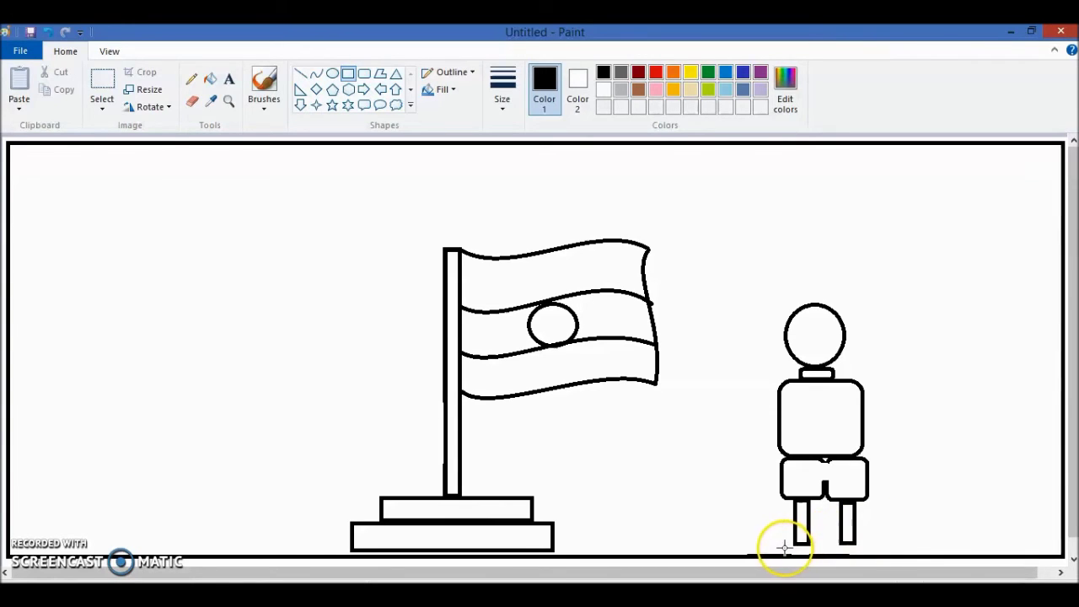
- Add a small flat rectangular foot under each leg
{"action": "left_click_drag", "start_coordinate": [781, 548], "coordinate": [795, 556]}
{"action": "left_click_drag", "start_coordinate": [778, 540], "coordinate": [786, 546]}
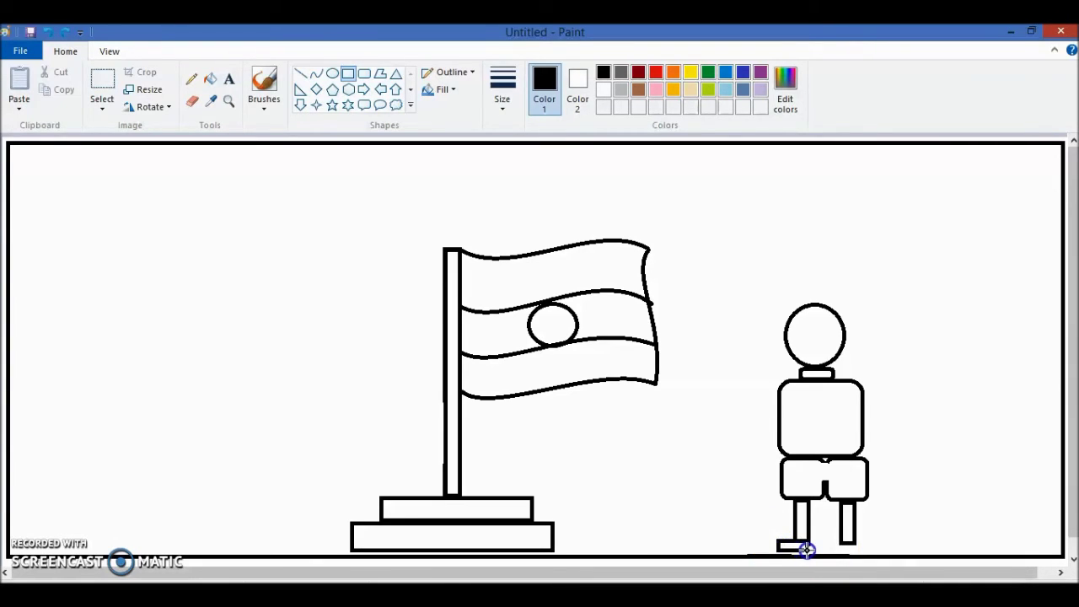
{"action": "left_click_drag", "start_coordinate": [808, 550], "coordinate": [809, 550]}
{"action": "left_click", "coordinate": [840, 542]}
{"action": "left_click", "coordinate": [883, 469]}
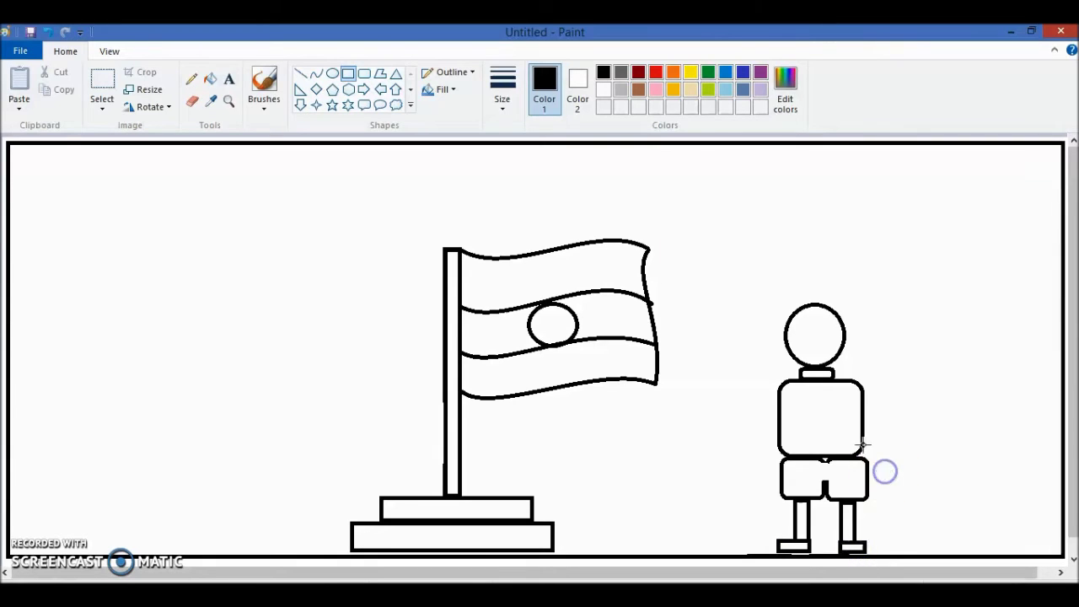
- Sketch wavy hair around the boy's head with the plain brush
{"action": "left_click", "coordinate": [263, 106]}
{"action": "left_click", "coordinate": [269, 126]}
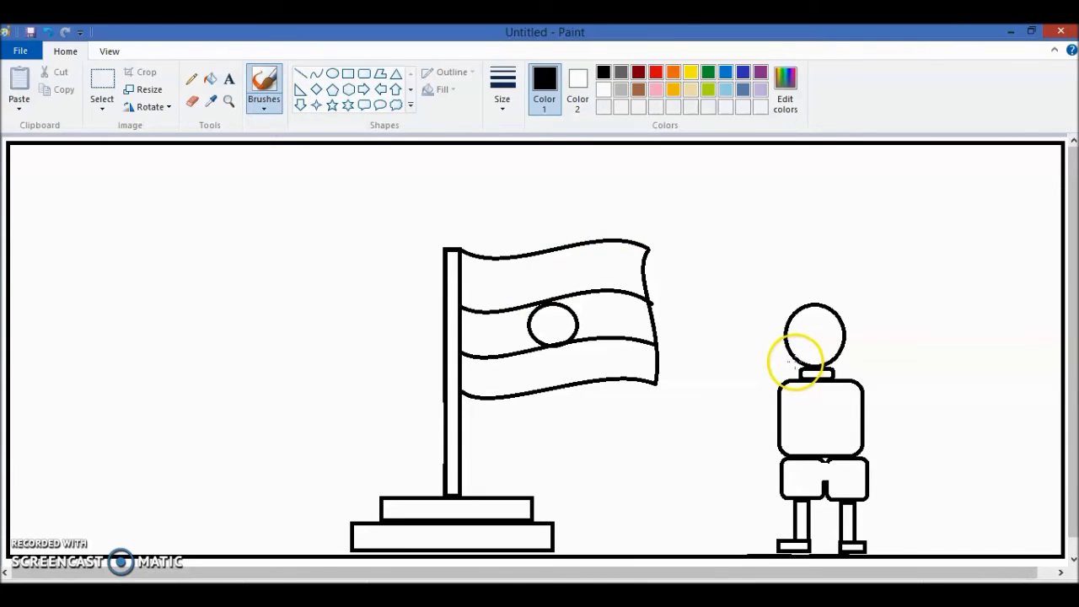
{"action": "left_click", "coordinate": [795, 364]}
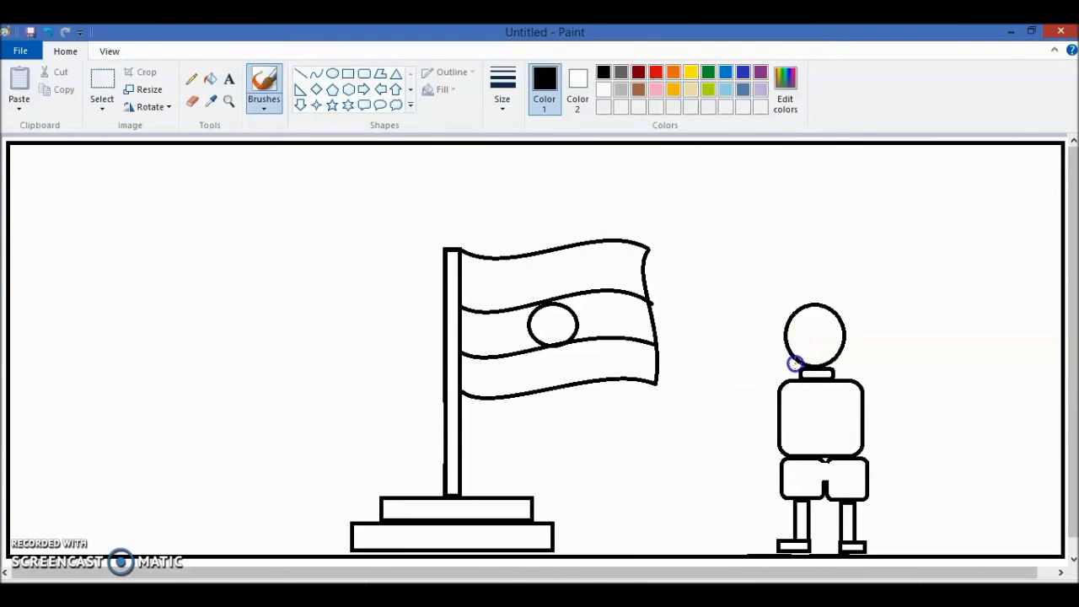
{"action": "left_click_drag", "start_coordinate": [781, 356], "coordinate": [778, 333]}
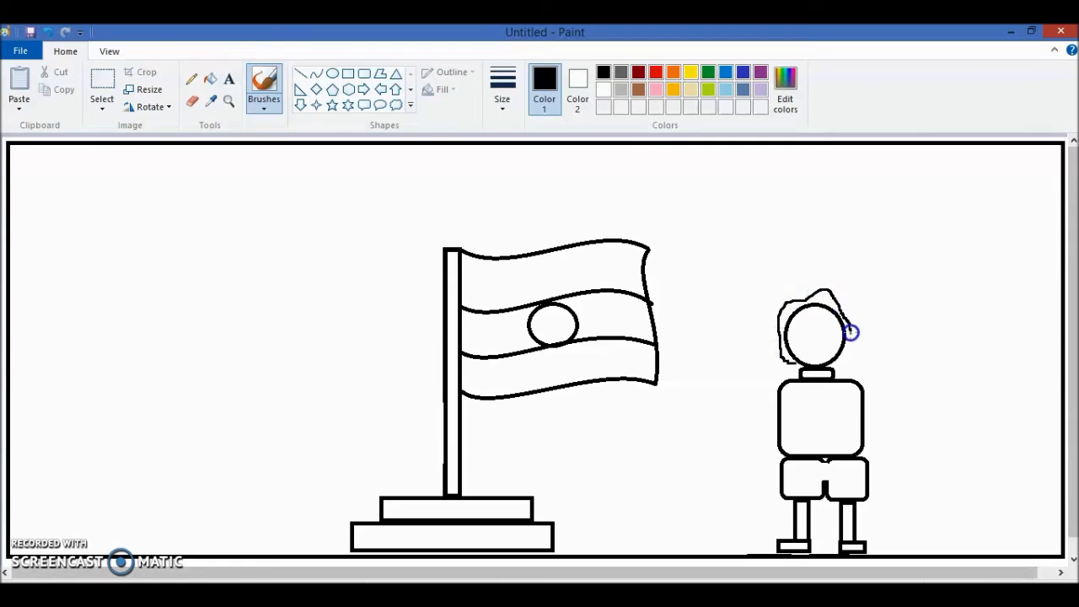
{"action": "left_click", "coordinate": [47, 32]}
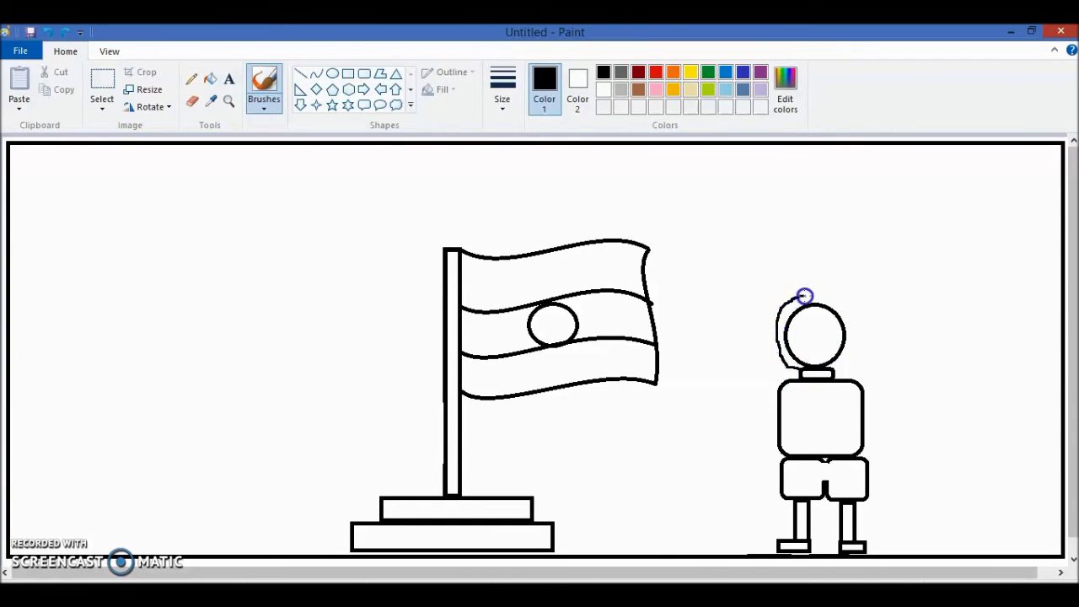
{"action": "left_click_drag", "start_coordinate": [812, 293], "coordinate": [841, 308]}
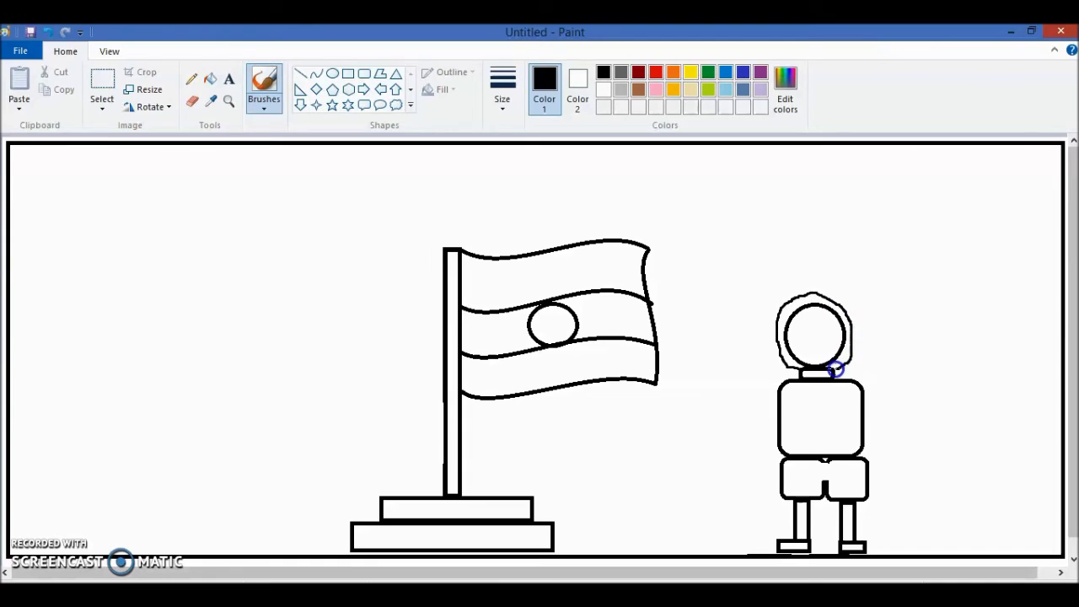
- Fill the hair and head circle solid black
{"action": "left_click", "coordinate": [210, 78]}
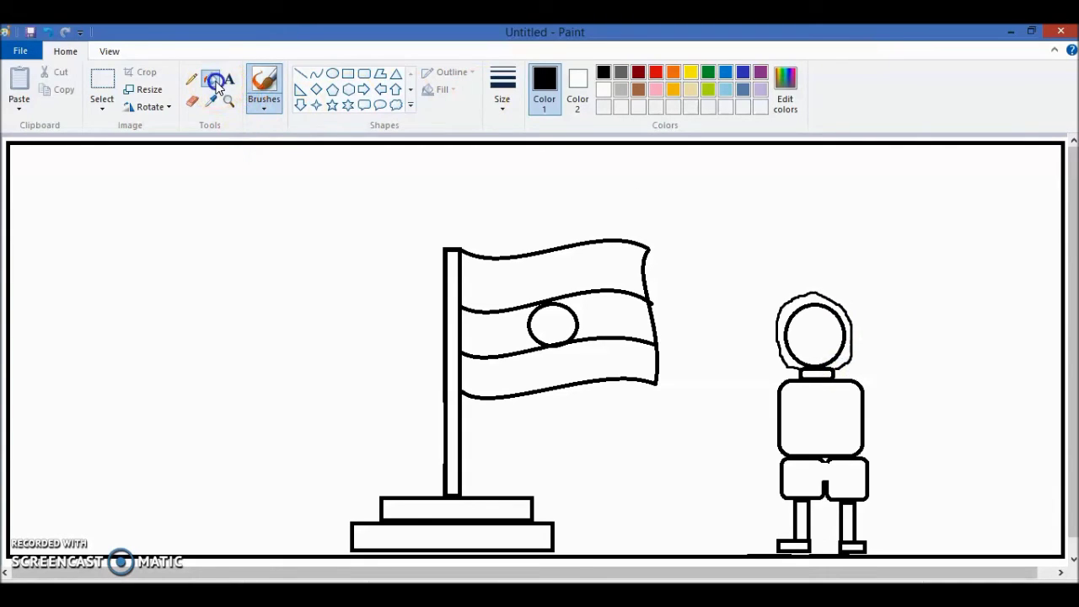
{"action": "left_click", "coordinate": [832, 304]}
{"action": "left_click", "coordinate": [816, 332]}
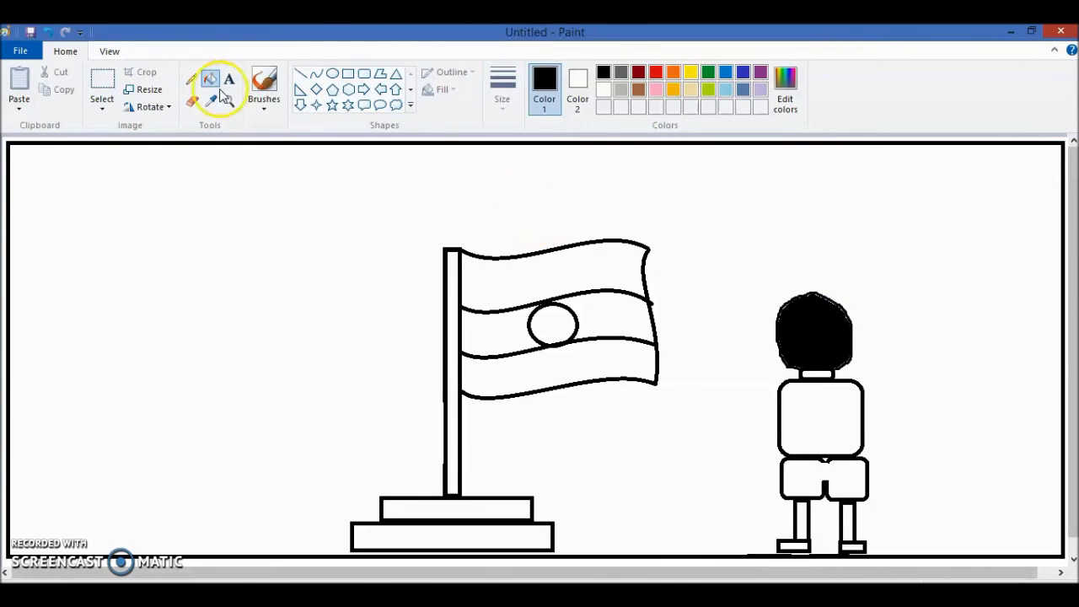
- Draw a curved outer arm line rising from the shoulder into a salute beside the head
{"action": "left_click", "coordinate": [316, 75]}
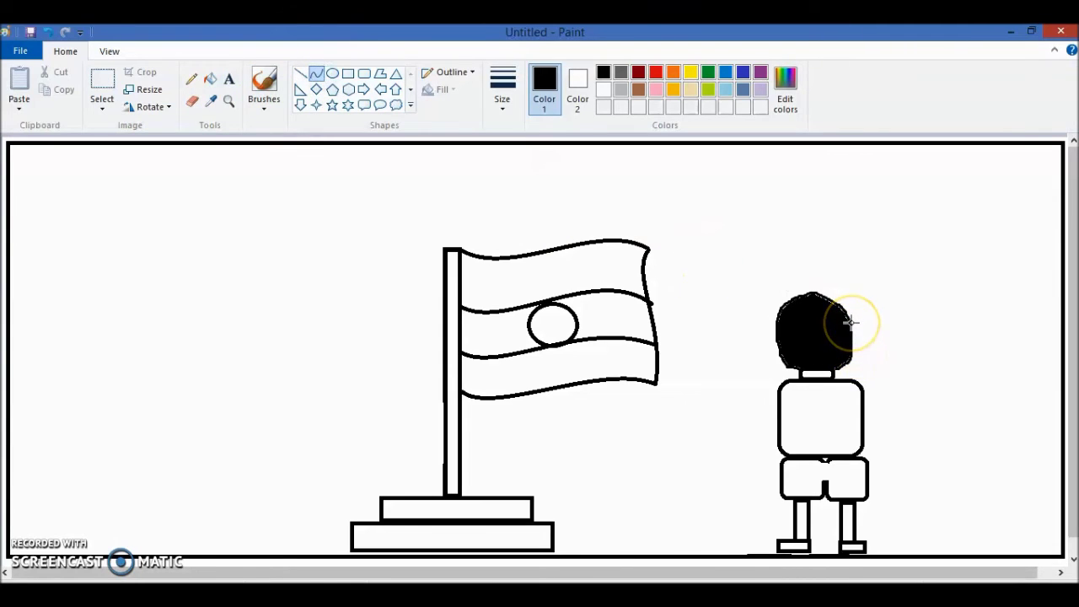
{"action": "mouse_move", "coordinate": [850, 321]}
{"action": "left_mouse_down"}
{"action": "mouse_move", "coordinate": [873, 375]}
{"action": "mouse_move", "coordinate": [867, 406]}
{"action": "left_mouse_up"}
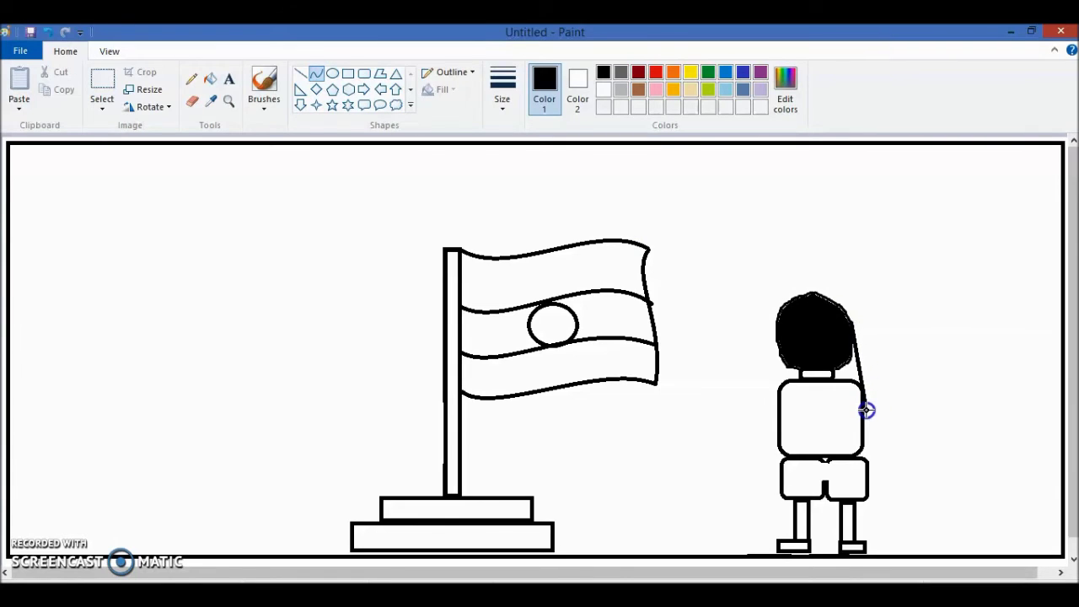
{"action": "left_click_drag", "start_coordinate": [831, 321], "coordinate": [860, 363]}
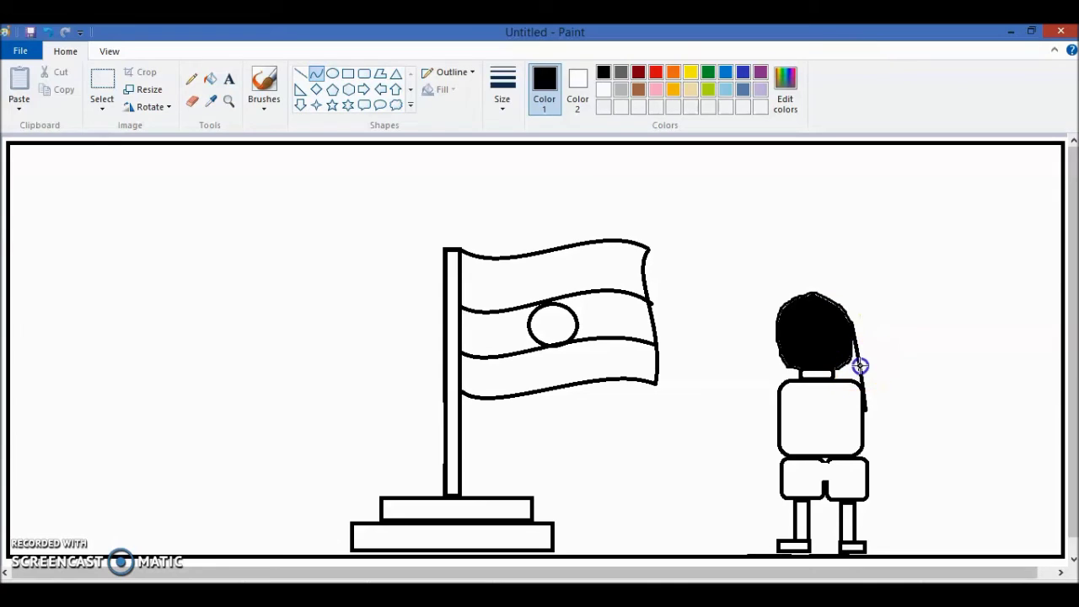
{"action": "left_click_drag", "start_coordinate": [860, 364], "coordinate": [906, 354]}
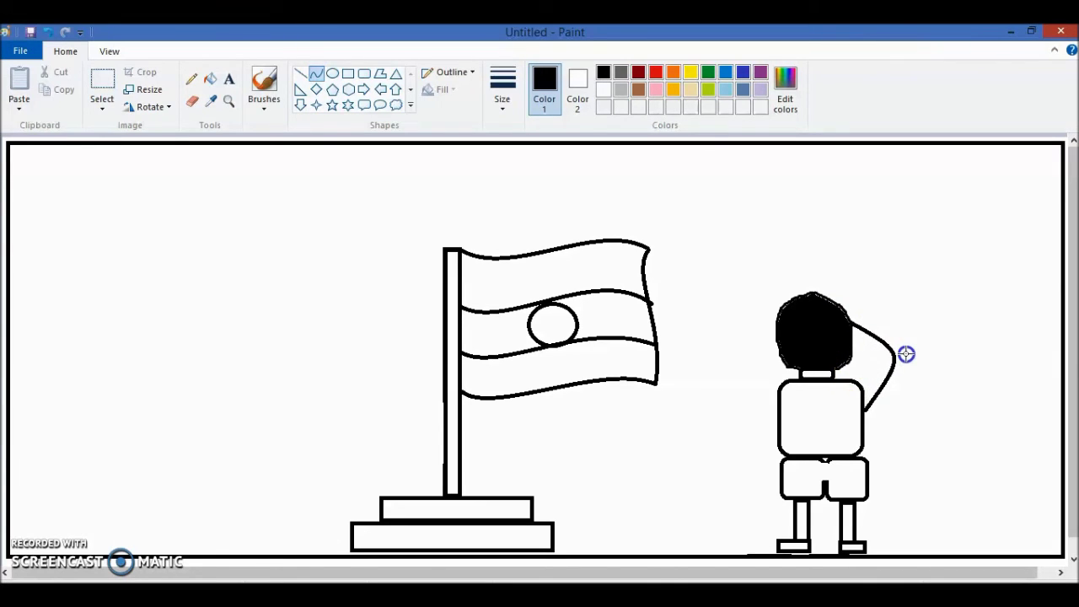
{"action": "left_click_drag", "start_coordinate": [906, 354], "coordinate": [906, 354]}
{"action": "left_click", "coordinate": [46, 33]}
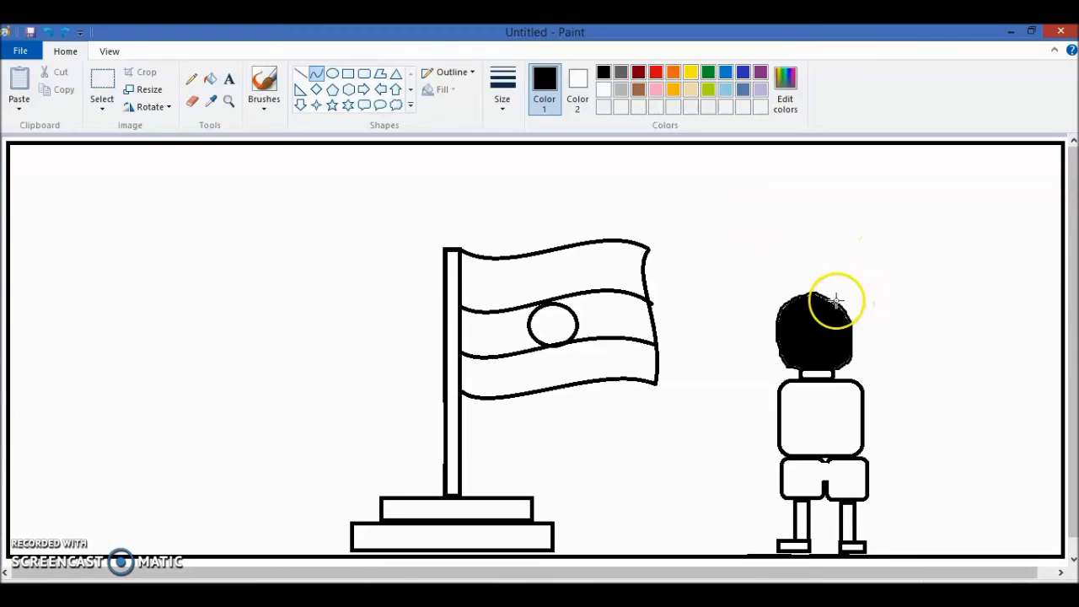
{"action": "mouse_move", "coordinate": [834, 300]}
{"action": "left_mouse_down"}
{"action": "mouse_move", "coordinate": [871, 379]}
{"action": "mouse_move", "coordinate": [867, 408]}
{"action": "left_mouse_up"}
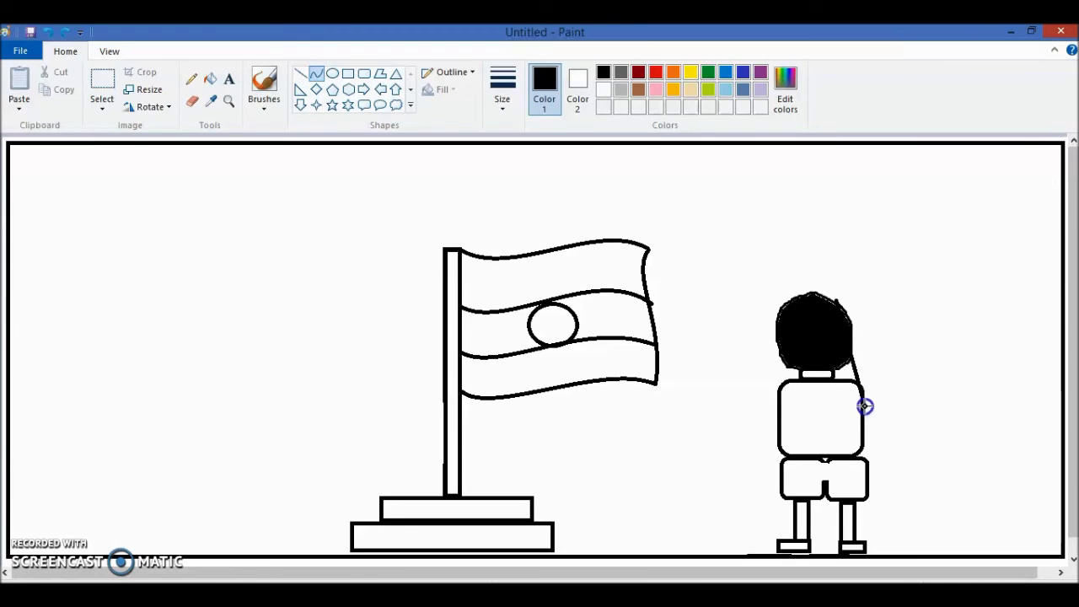
{"action": "mouse_move", "coordinate": [859, 362]}
{"action": "left_mouse_down"}
{"action": "mouse_move", "coordinate": [848, 362]}
{"action": "mouse_move", "coordinate": [920, 331]}
{"action": "left_mouse_up"}
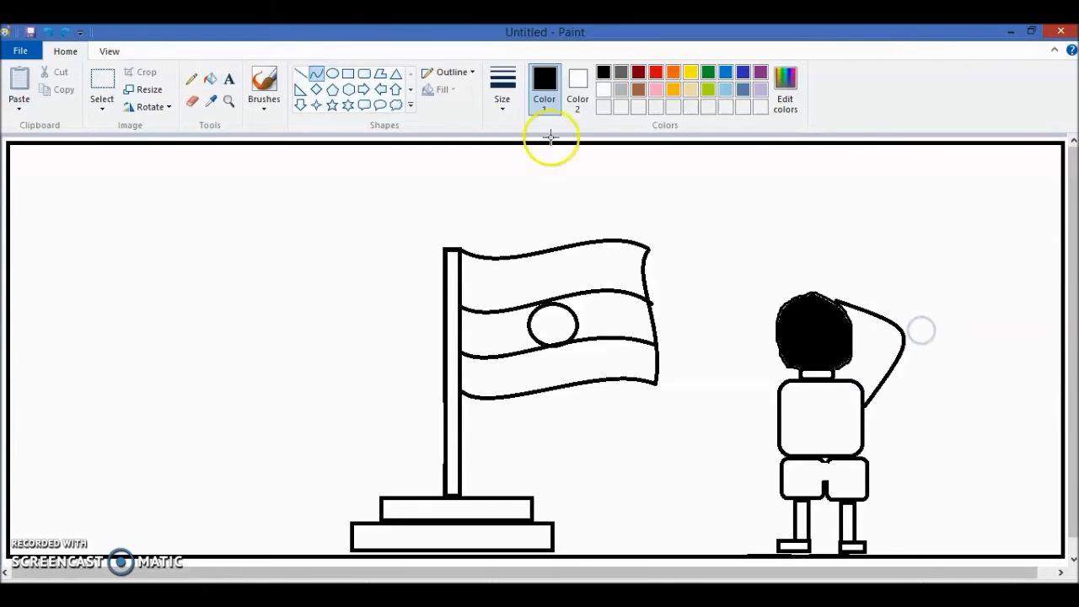
- Add a matching curved inner line to complete the saluting arm
{"action": "left_click", "coordinate": [299, 73]}
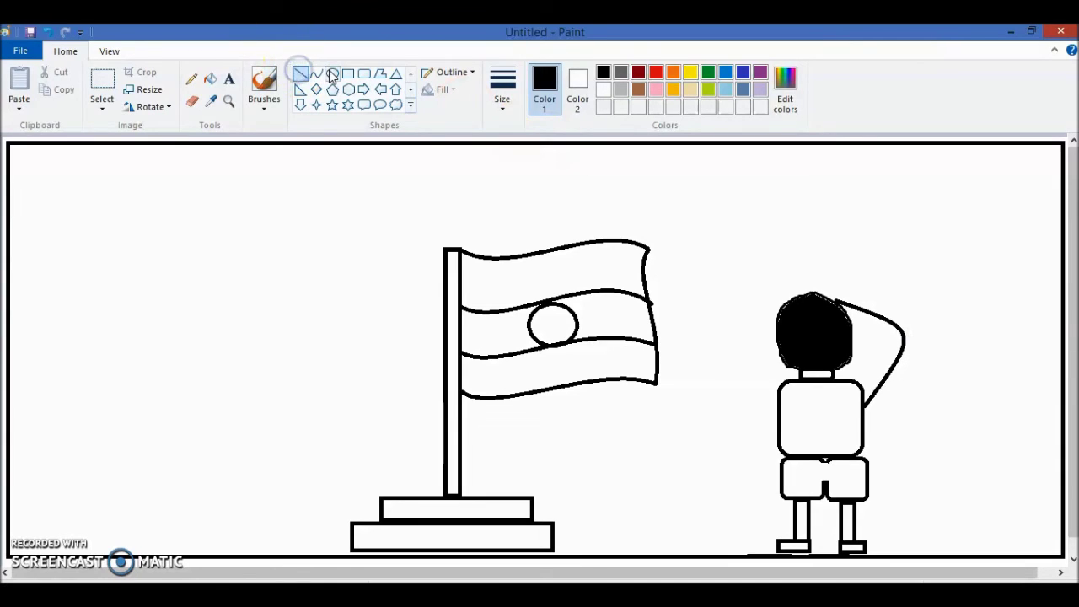
{"action": "left_click", "coordinate": [316, 75]}
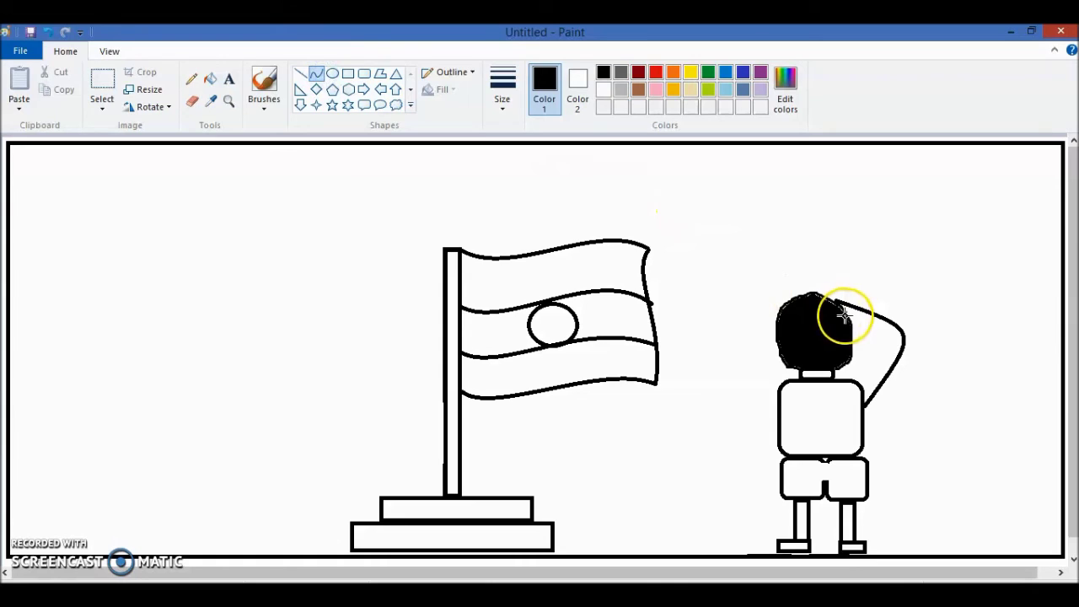
{"action": "left_click_drag", "start_coordinate": [845, 315], "coordinate": [845, 309]}
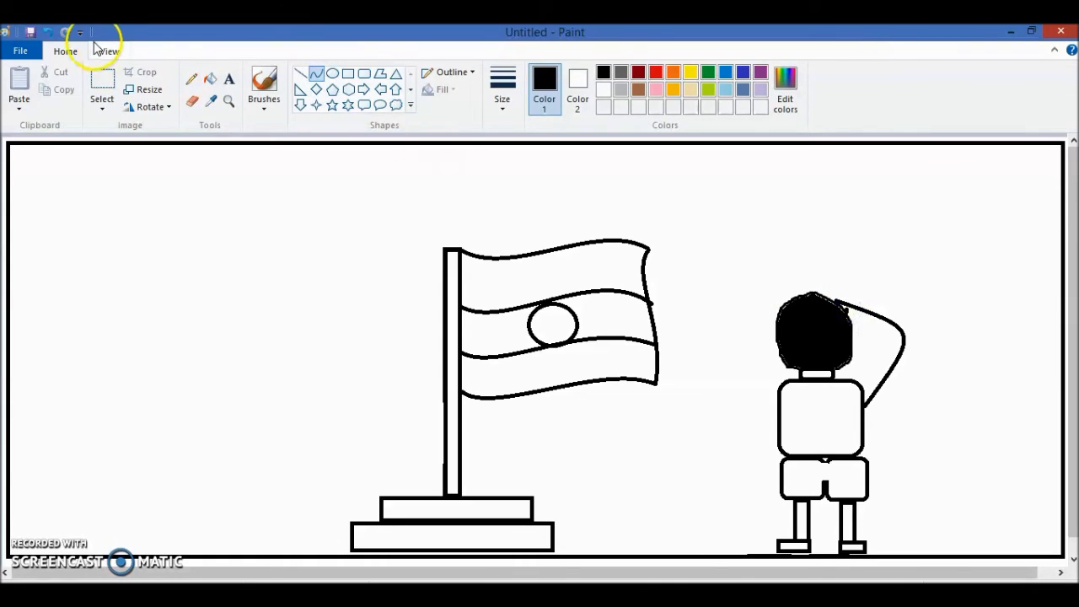
{"action": "left_click", "coordinate": [46, 34]}
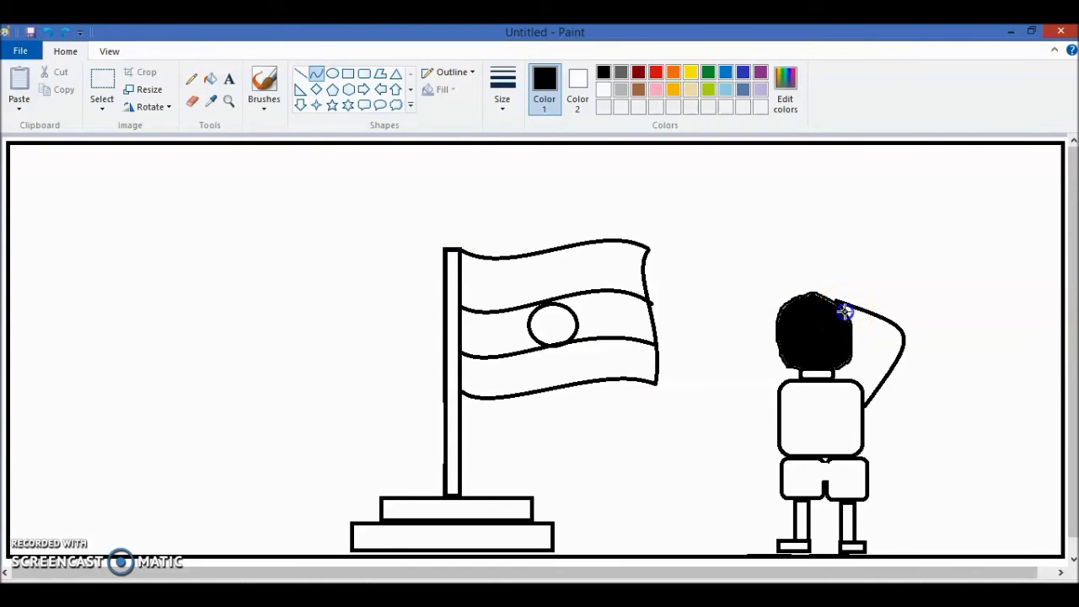
{"action": "left_click_drag", "start_coordinate": [849, 316], "coordinate": [863, 376]}
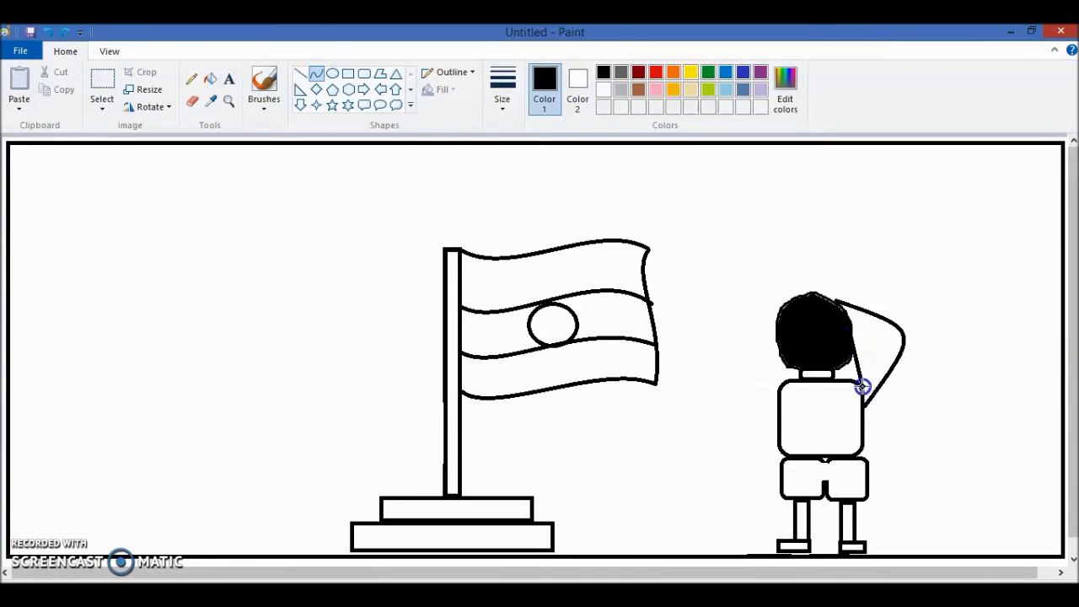
{"action": "mouse_move", "coordinate": [861, 388]}
{"action": "left_mouse_down"}
{"action": "mouse_move", "coordinate": [883, 339]}
{"action": "mouse_move", "coordinate": [898, 339]}
{"action": "left_mouse_up"}
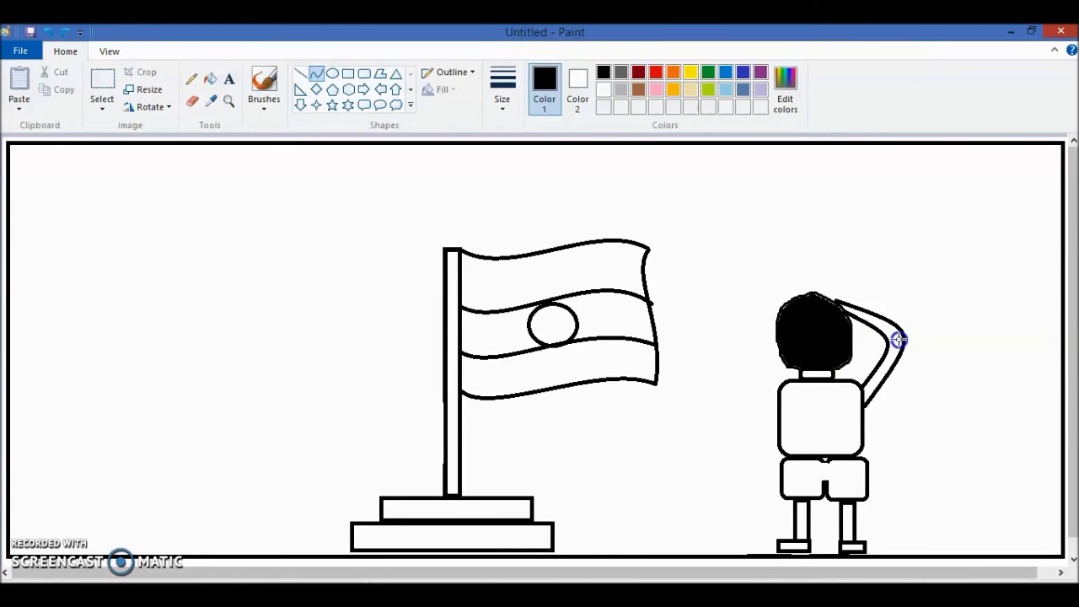
- Draw a small oval hand where the saluting arm meets the head
{"action": "left_click", "coordinate": [333, 74]}
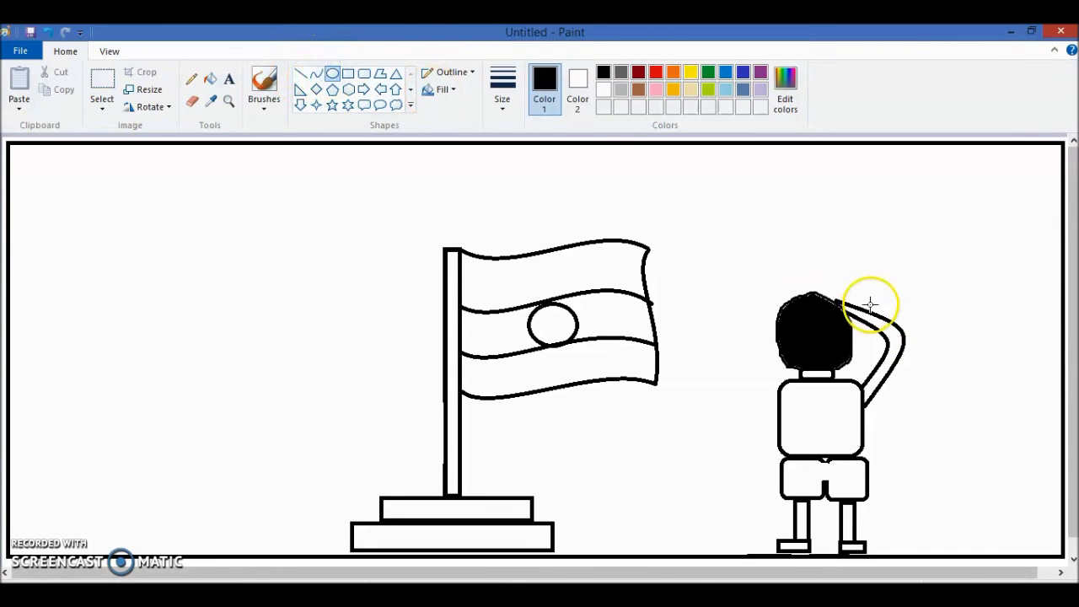
{"action": "left_click", "coordinate": [833, 298]}
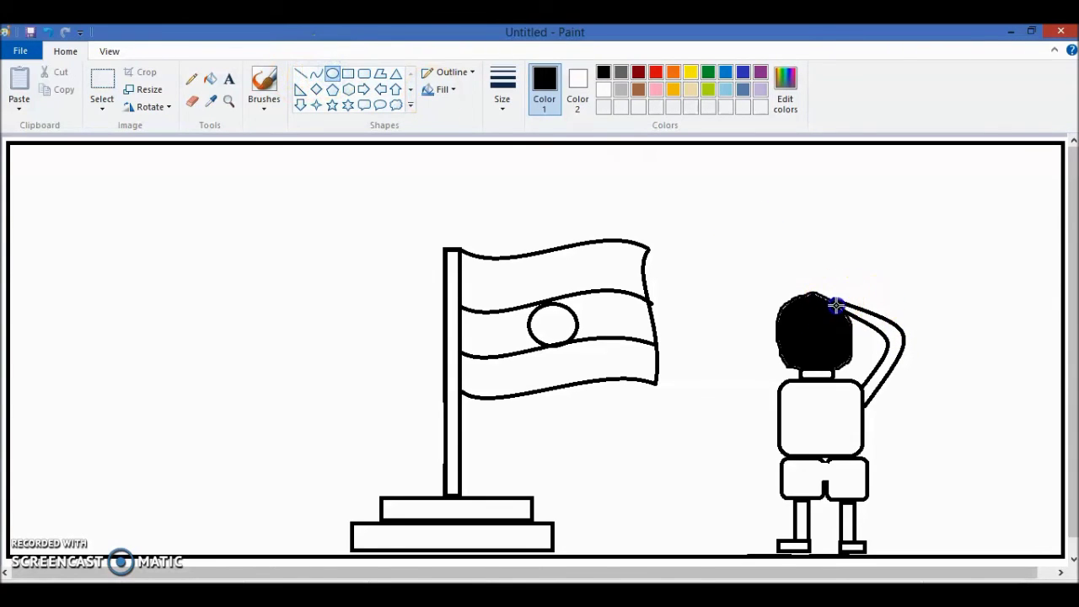
{"action": "left_click_drag", "start_coordinate": [839, 308], "coordinate": [843, 316]}
{"action": "left_click", "coordinate": [886, 275]}
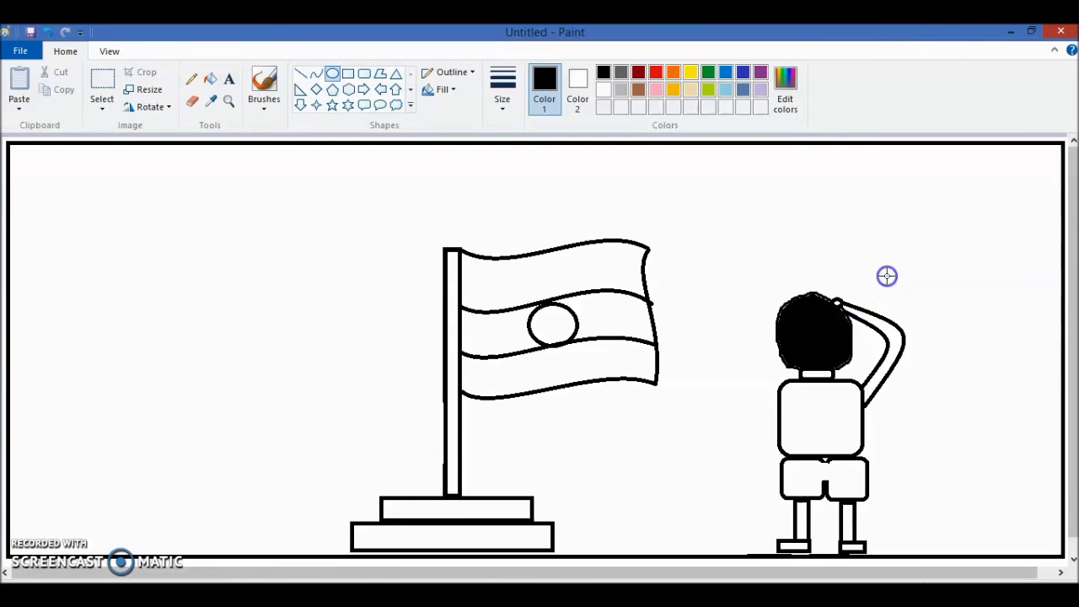
- Draw a thin rounded-rectangle arm hanging beside the boy's torso
{"action": "left_click", "coordinate": [756, 385]}
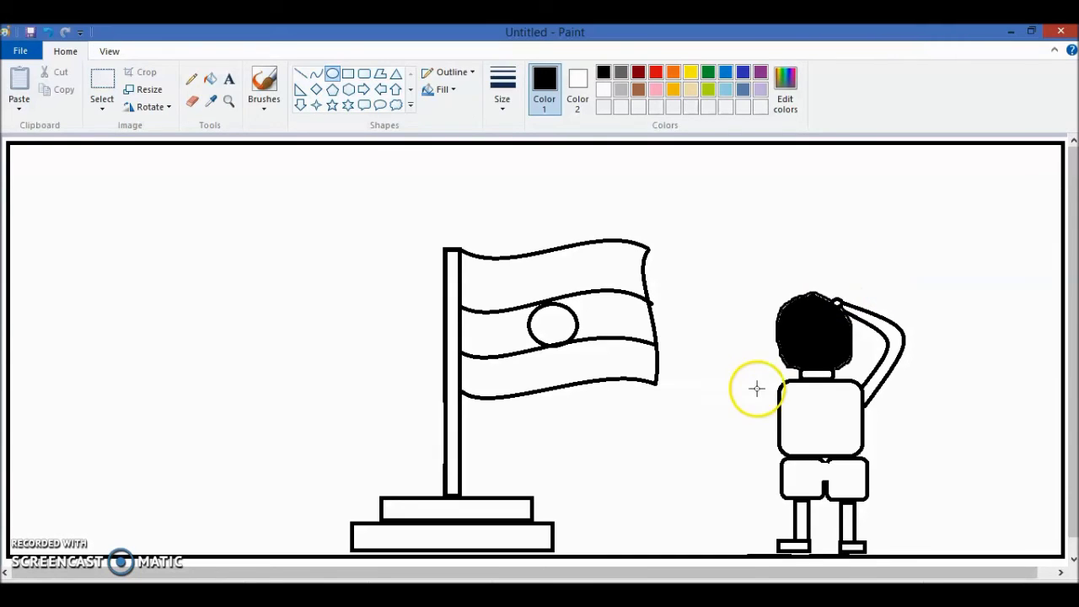
{"action": "left_click", "coordinate": [333, 73]}
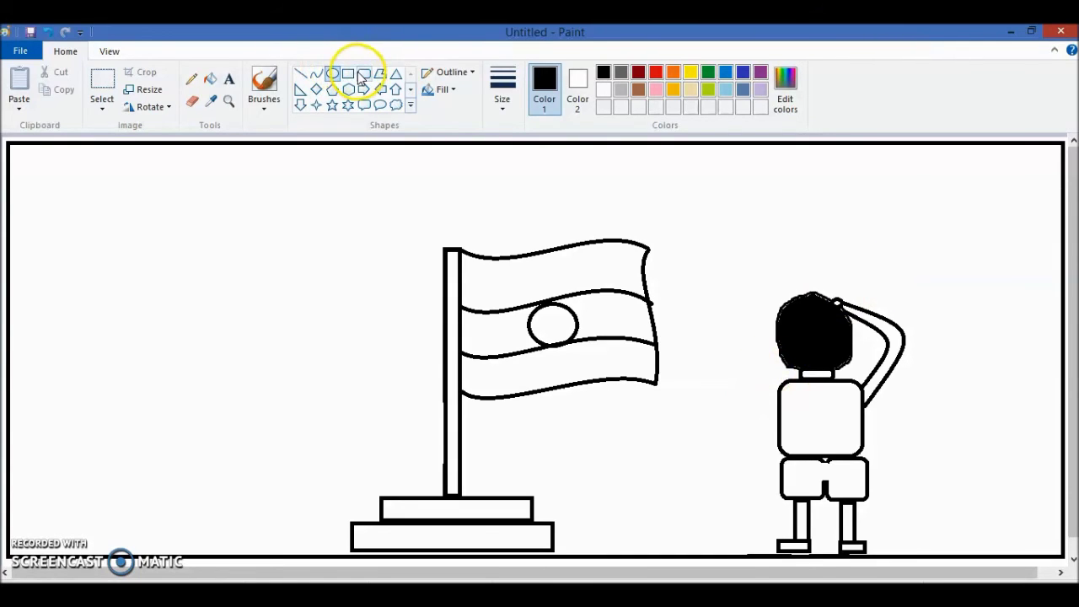
{"action": "left_click", "coordinate": [364, 73]}
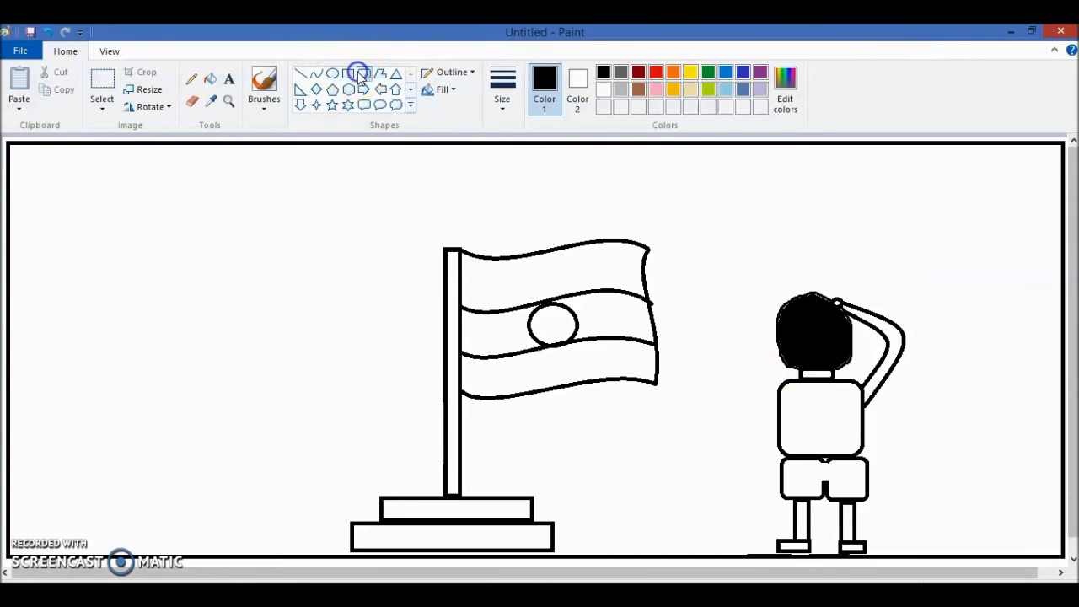
{"action": "left_click", "coordinate": [777, 389]}
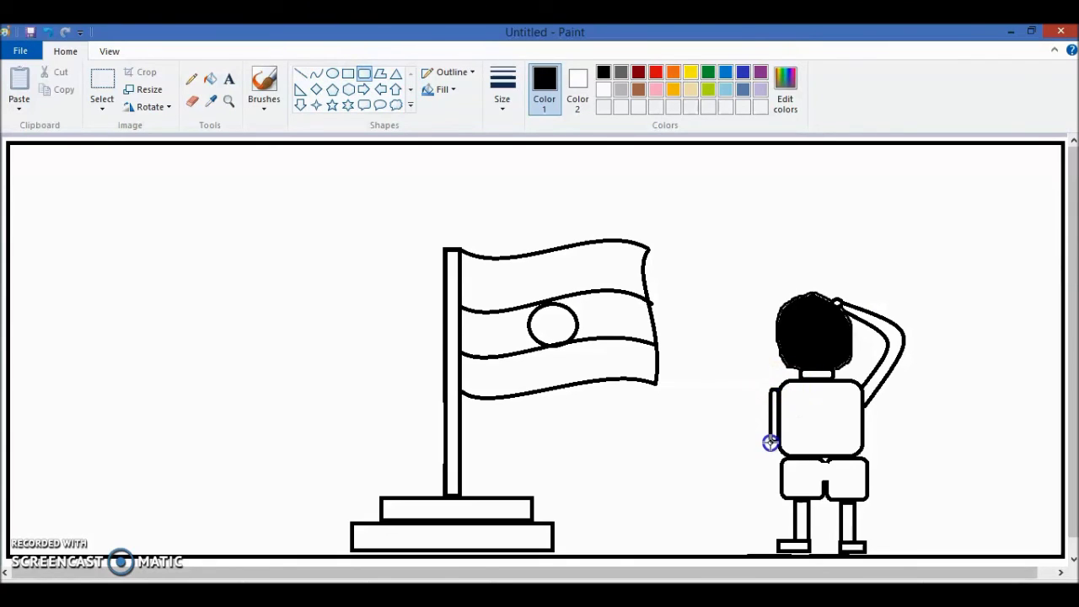
{"action": "left_click_drag", "start_coordinate": [770, 440], "coordinate": [767, 442]}
{"action": "left_click", "coordinate": [753, 397]}
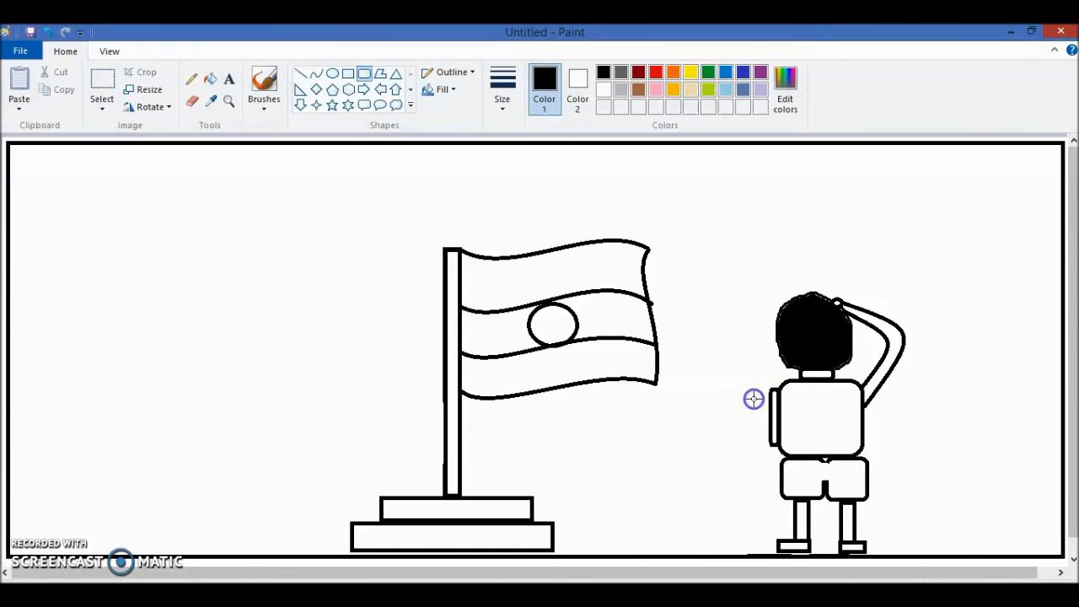
- Add a small oval hand at the bottom of that arm
{"action": "left_click", "coordinate": [332, 73]}
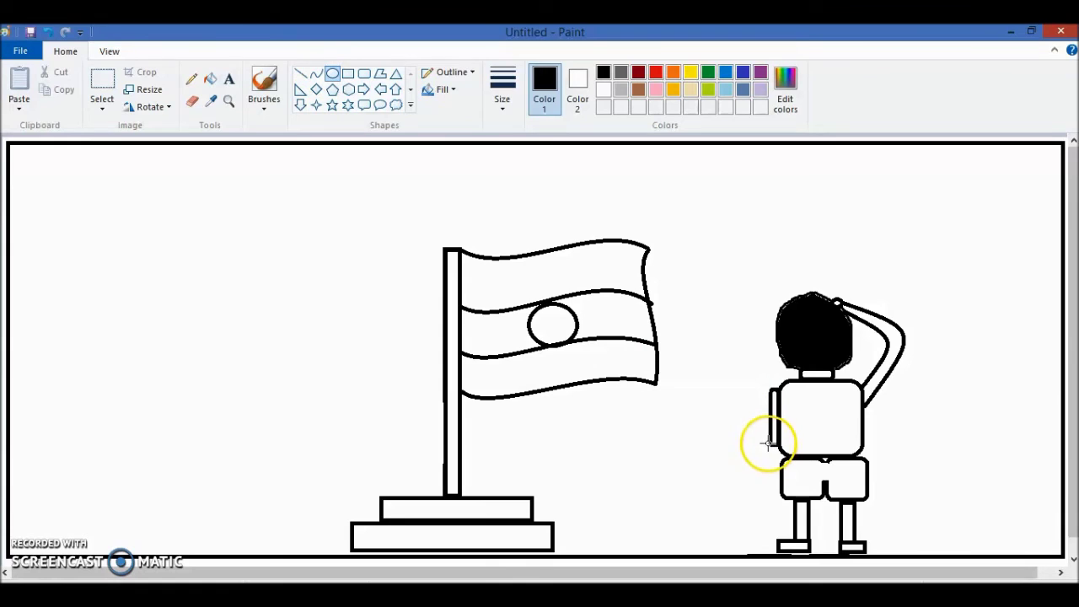
{"action": "left_click_drag", "start_coordinate": [767, 445], "coordinate": [773, 449]}
{"action": "left_click", "coordinate": [700, 445]}
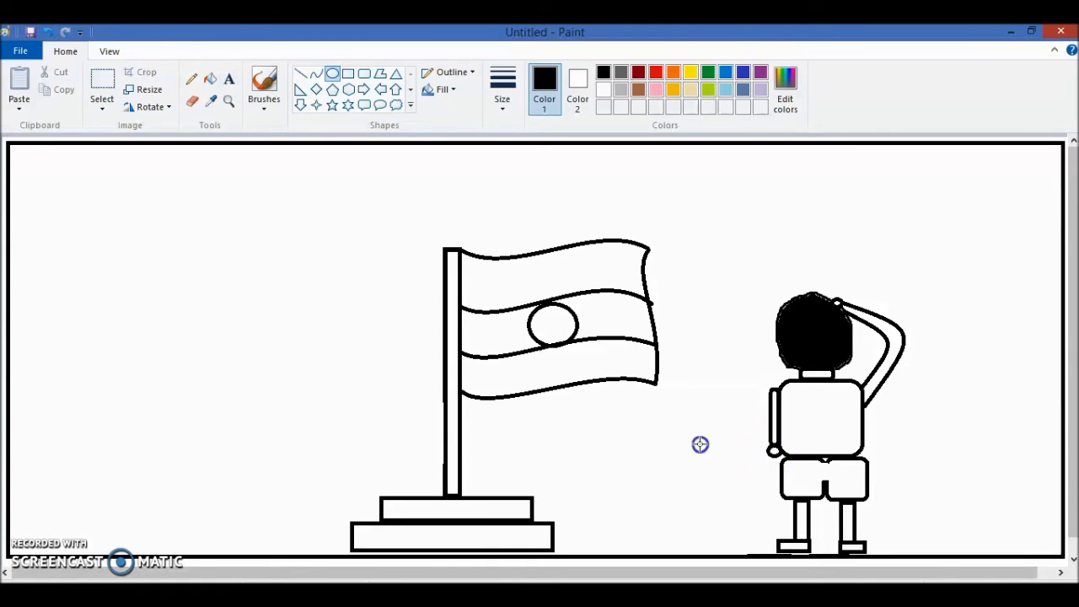
- Brush a bumpy bush line from the left edge, past flag base and boy, to the right edge
{"action": "left_click", "coordinate": [258, 108]}
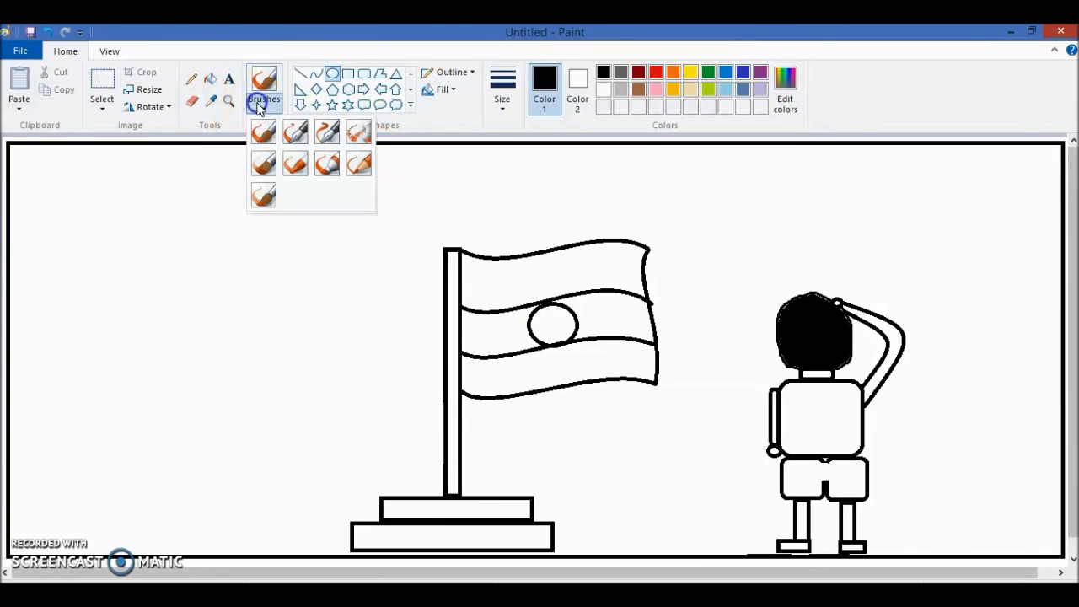
{"action": "left_click", "coordinate": [263, 133]}
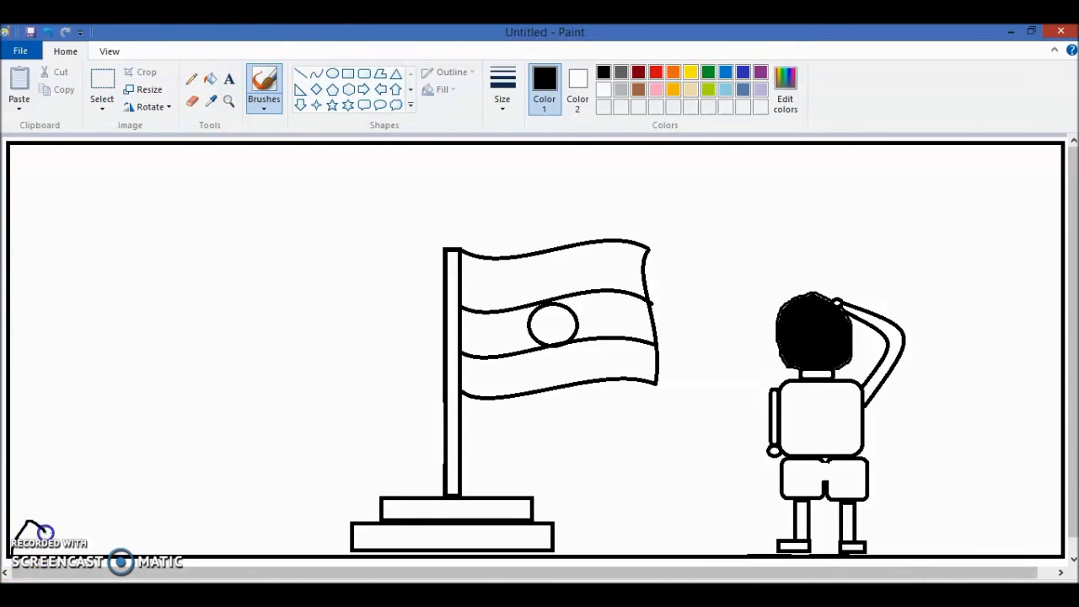
{"action": "mouse_move", "coordinate": [85, 515]}
{"action": "left_mouse_down"}
{"action": "mouse_move", "coordinate": [122, 505]}
{"action": "mouse_move", "coordinate": [166, 526]}
{"action": "mouse_move", "coordinate": [233, 482]}
{"action": "mouse_move", "coordinate": [315, 455]}
{"action": "mouse_move", "coordinate": [322, 494]}
{"action": "mouse_move", "coordinate": [366, 496]}
{"action": "left_mouse_up"}
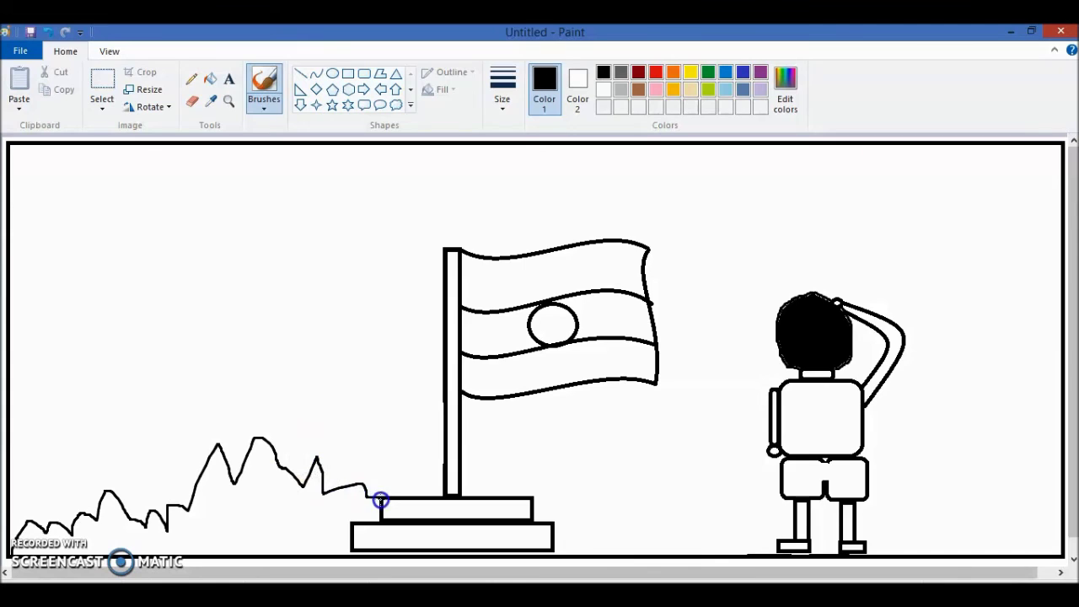
{"action": "mouse_move", "coordinate": [530, 497]}
{"action": "left_mouse_down"}
{"action": "mouse_move", "coordinate": [583, 433]}
{"action": "mouse_move", "coordinate": [611, 484]}
{"action": "mouse_move", "coordinate": [653, 457]}
{"action": "mouse_move", "coordinate": [733, 489]}
{"action": "mouse_move", "coordinate": [775, 481]}
{"action": "left_mouse_up"}
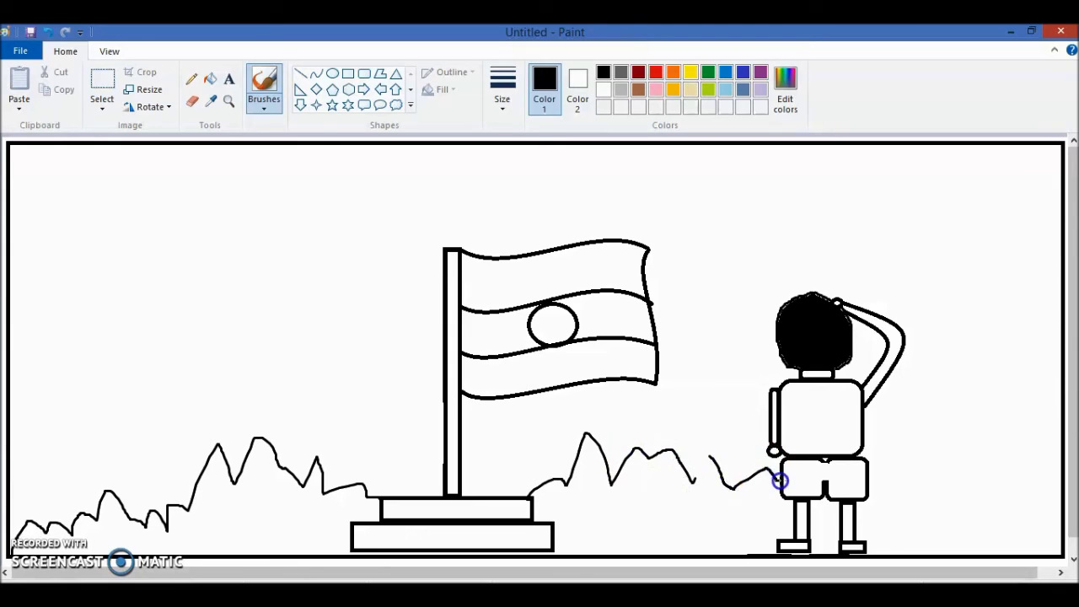
{"action": "left_click", "coordinate": [871, 482]}
{"action": "mouse_move", "coordinate": [887, 486]}
{"action": "left_mouse_down"}
{"action": "mouse_move", "coordinate": [918, 472]}
{"action": "mouse_move", "coordinate": [964, 480]}
{"action": "mouse_move", "coordinate": [1027, 467]}
{"action": "left_mouse_up"}
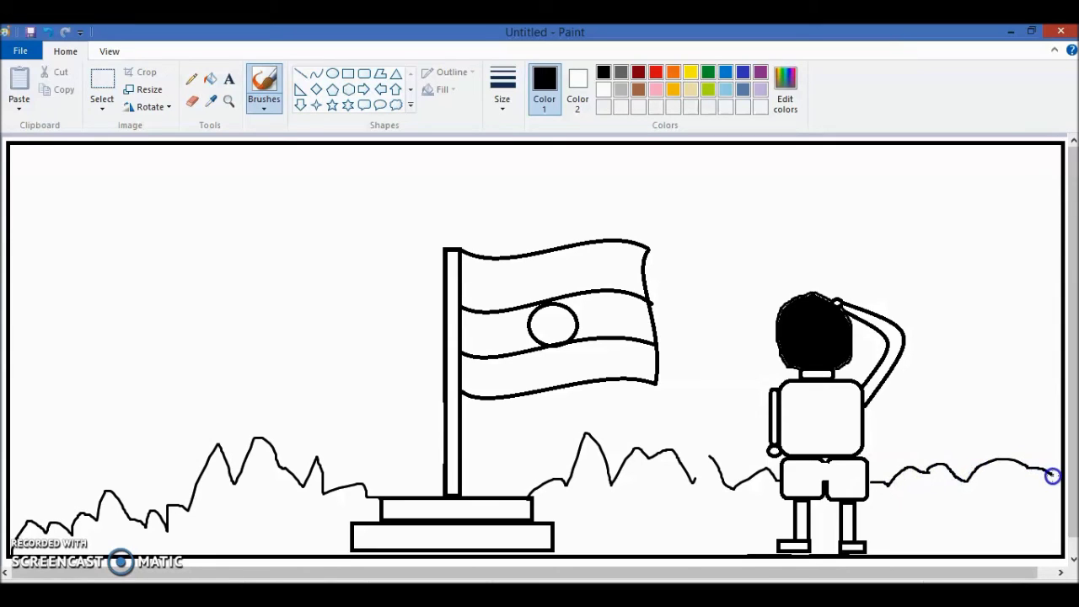
{"action": "left_click_drag", "start_coordinate": [1061, 476], "coordinate": [1060, 477]}
{"action": "left_click", "coordinate": [870, 482]}
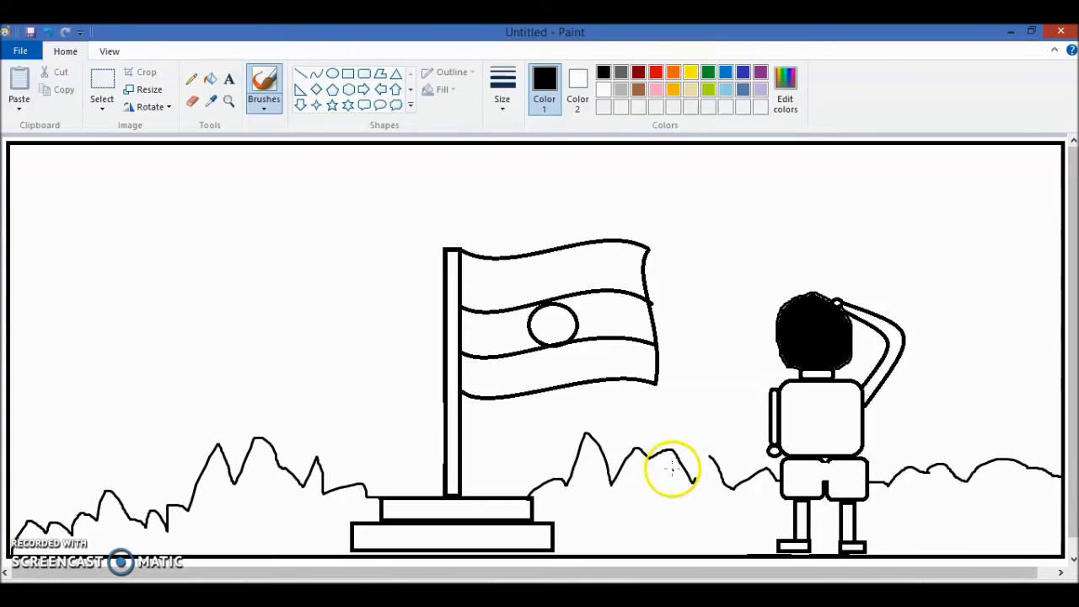
{"action": "left_click", "coordinate": [694, 480]}
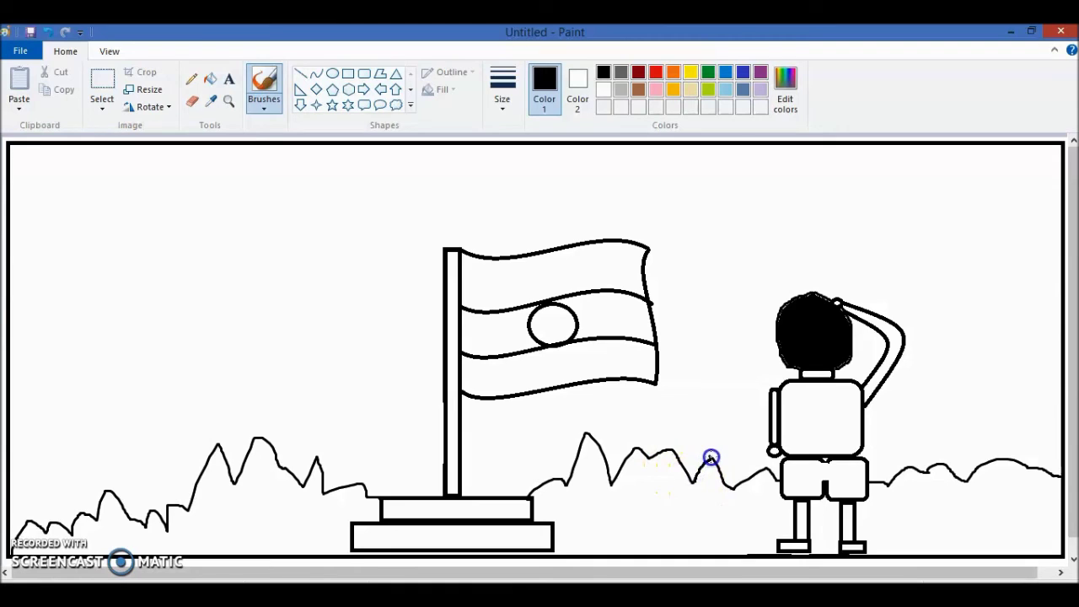
- Draw a gently wavy curve from the left edge to the flagpole
{"action": "left_click", "coordinate": [316, 75]}
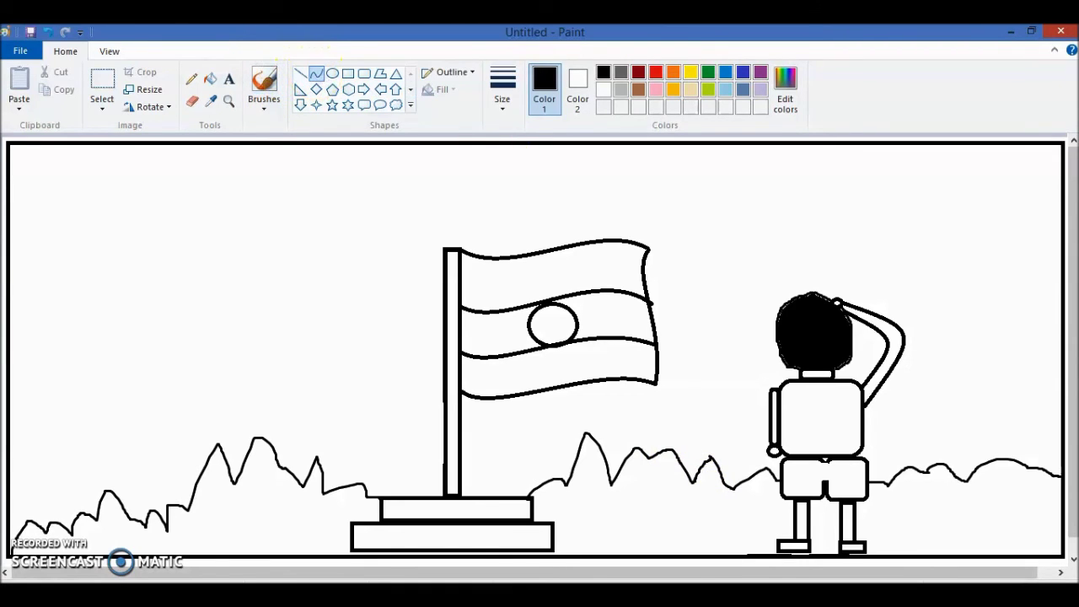
{"action": "left_click_drag", "start_coordinate": [10, 286], "coordinate": [444, 260]}
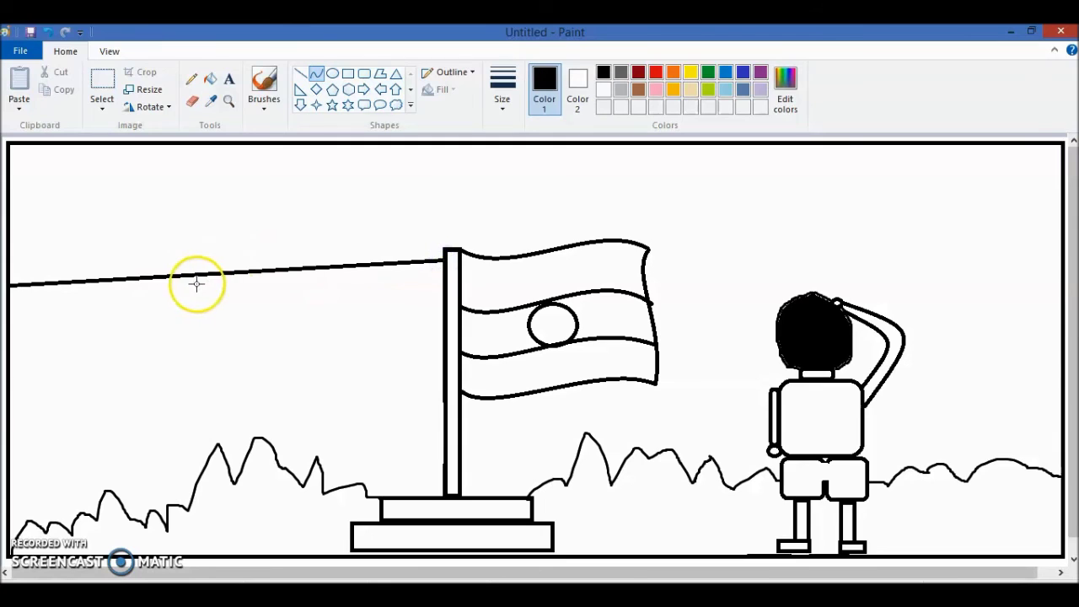
{"action": "left_click_drag", "start_coordinate": [197, 272], "coordinate": [201, 233]}
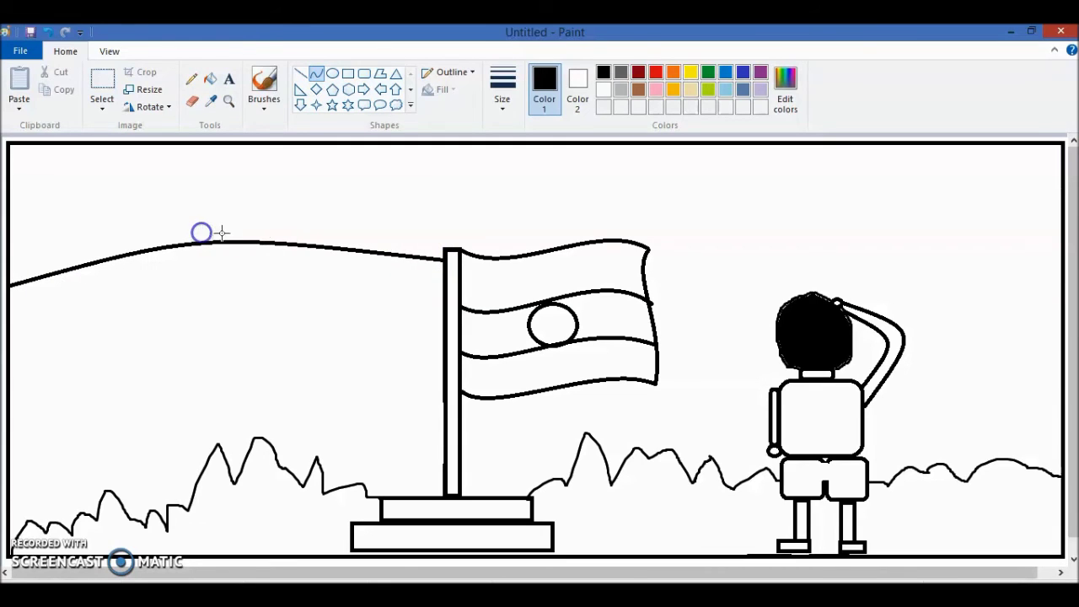
{"action": "left_click_drag", "start_coordinate": [315, 241], "coordinate": [320, 270]}
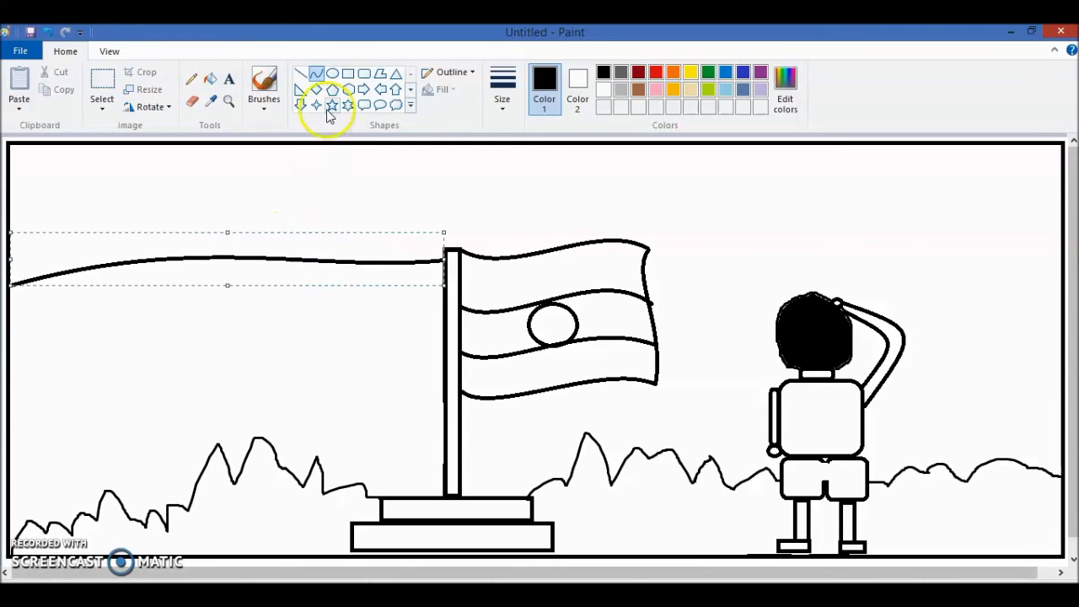
{"action": "left_click", "coordinate": [317, 72]}
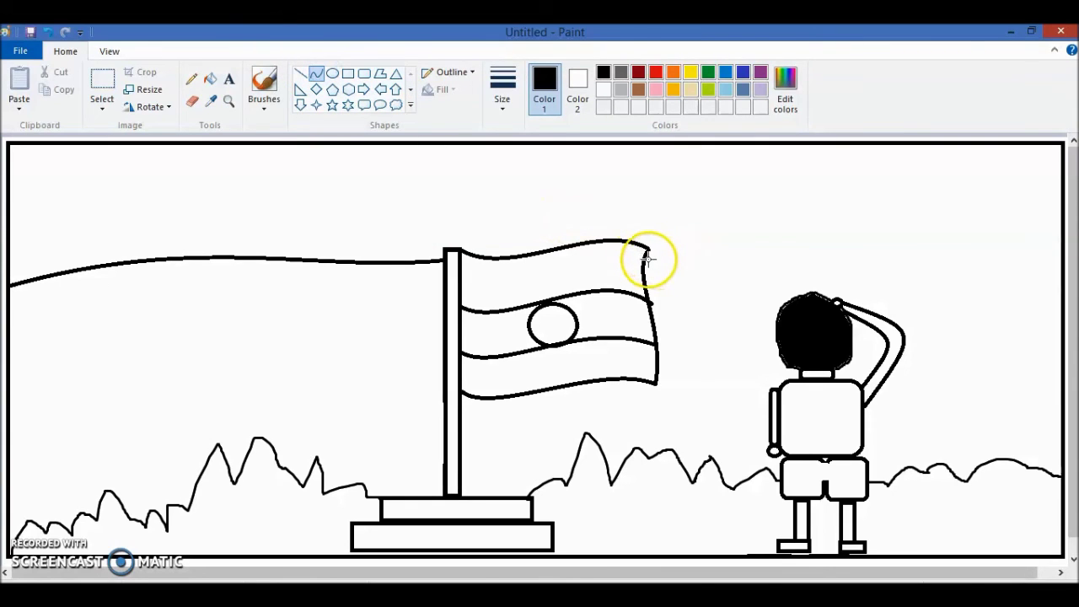
- Draw a second gentle curve from the flag to the right edge
{"action": "mouse_move", "coordinate": [647, 259]}
{"action": "left_mouse_down"}
{"action": "mouse_move", "coordinate": [1014, 226]}
{"action": "mouse_move", "coordinate": [1061, 236]}
{"action": "left_mouse_up"}
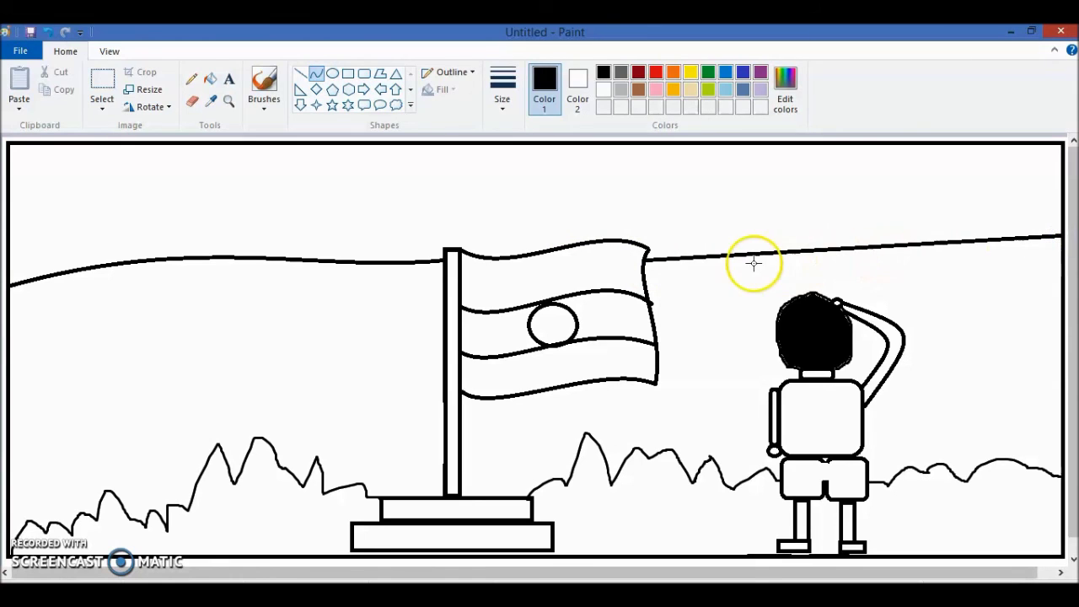
{"action": "left_click_drag", "start_coordinate": [749, 251], "coordinate": [750, 266]}
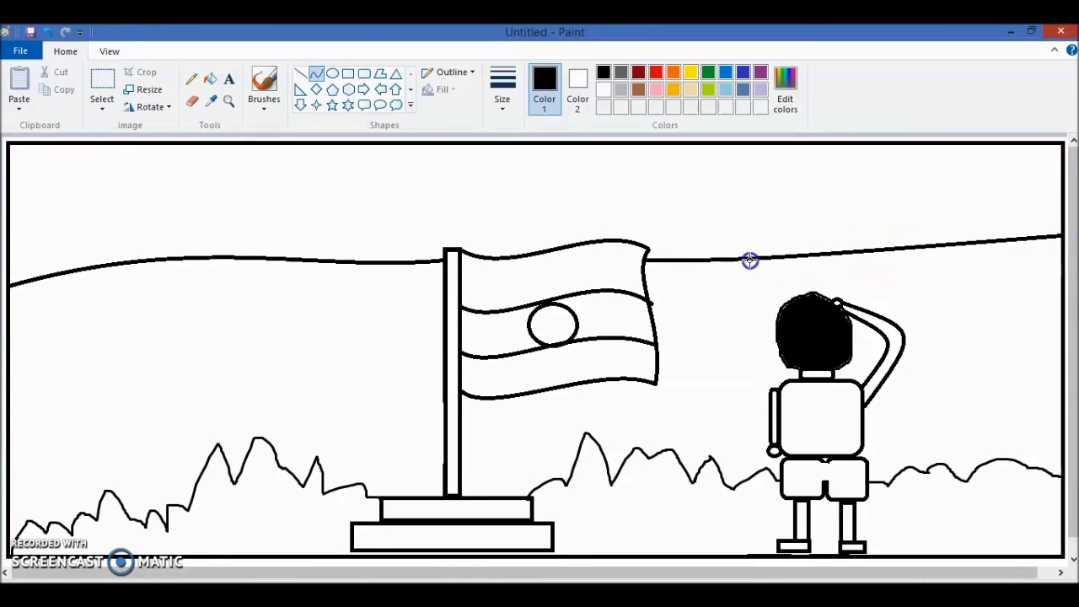
{"action": "left_click", "coordinate": [964, 237]}
{"action": "left_click_drag", "start_coordinate": [964, 237], "coordinate": [964, 232]}
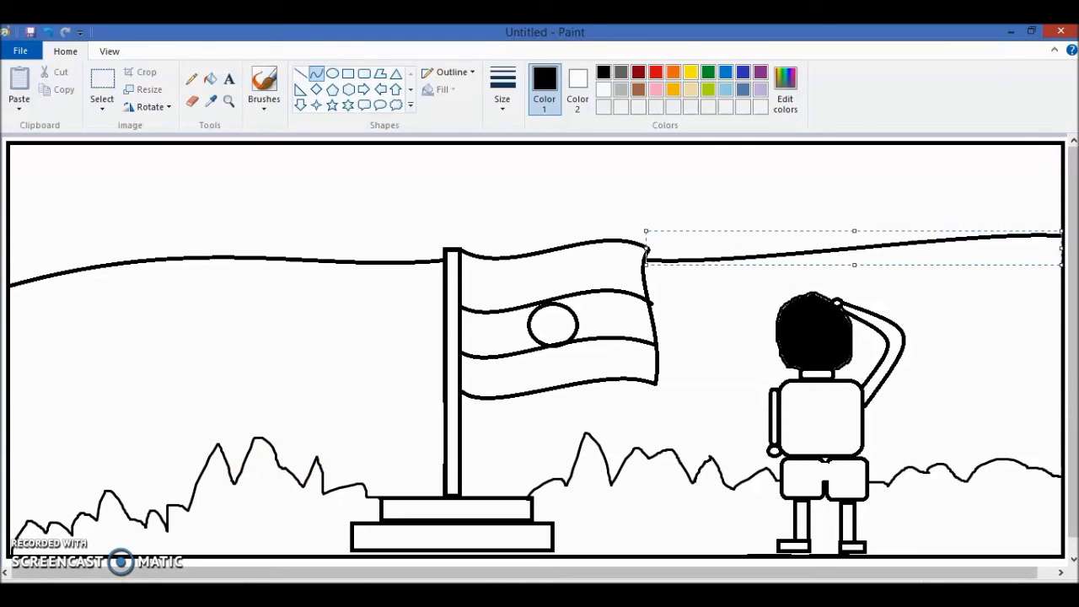
{"action": "left_click", "coordinate": [428, 38]}
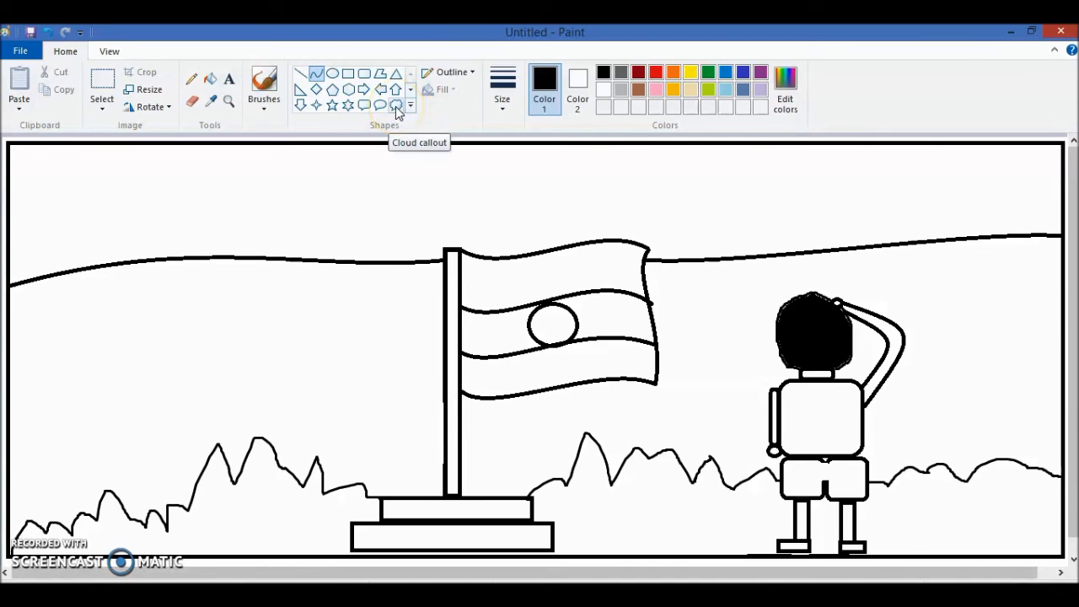
- Draw cloud shapes in the top-left and top-right corners of the sky
{"action": "left_click", "coordinate": [396, 106]}
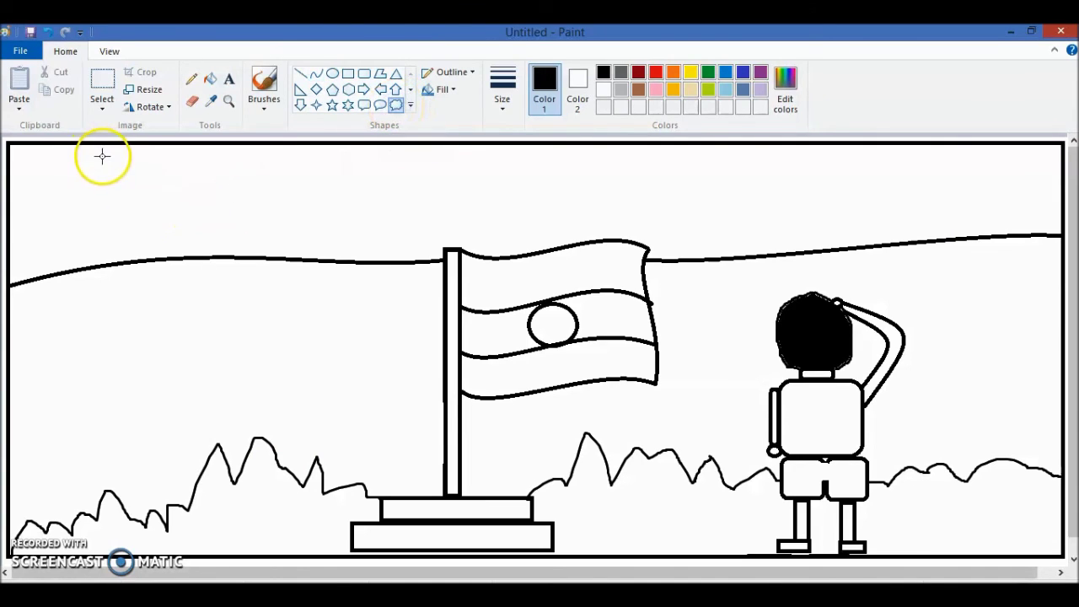
{"action": "left_click_drag", "start_coordinate": [102, 156], "coordinate": [199, 201]}
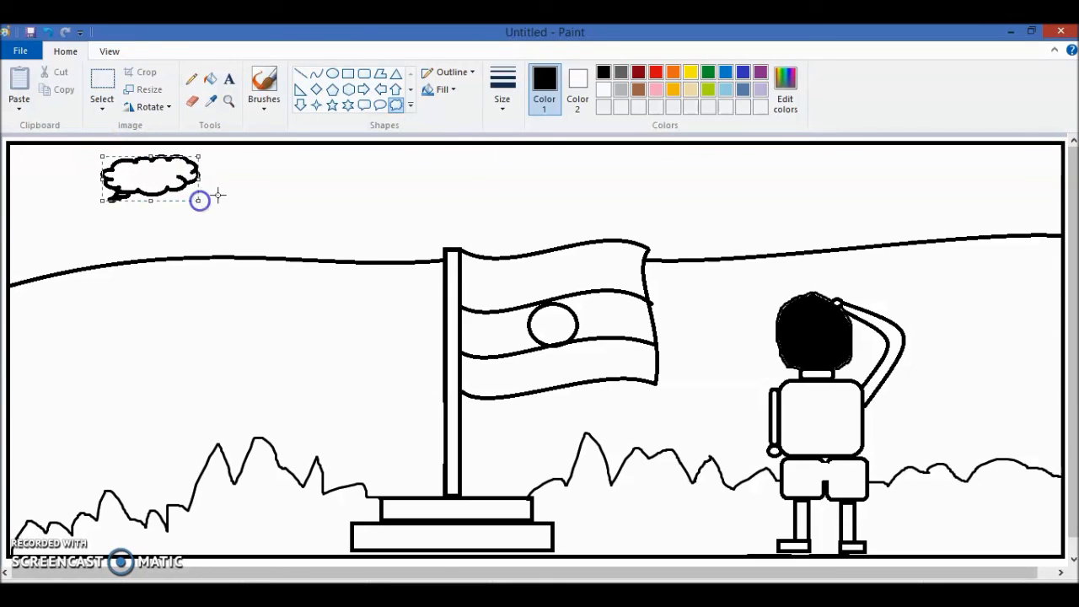
{"action": "left_click", "coordinate": [486, 169]}
{"action": "left_click_drag", "start_coordinate": [481, 174], "coordinate": [567, 207]}
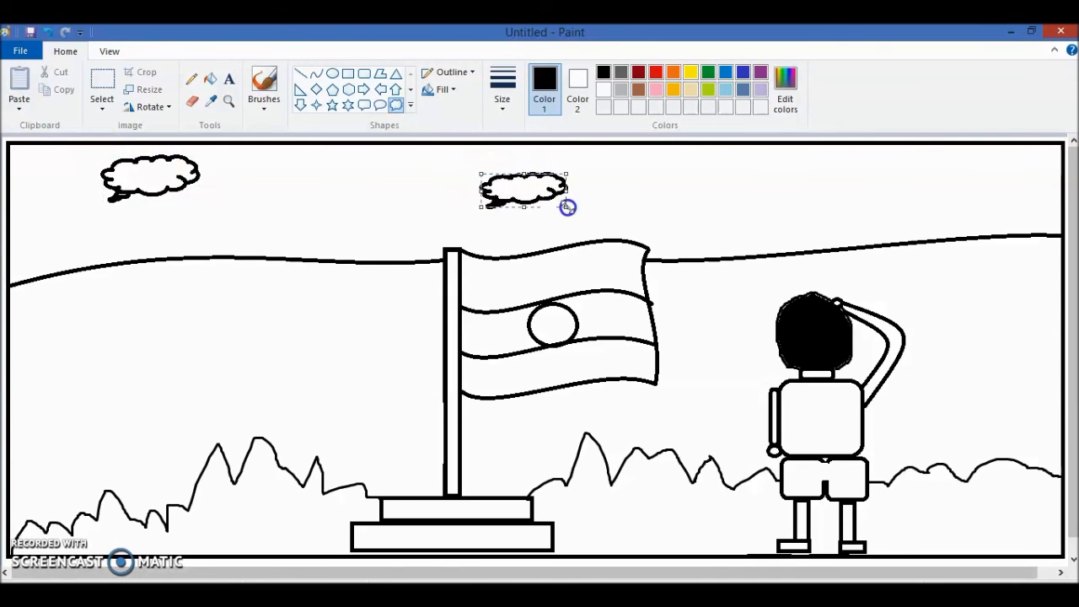
{"action": "left_click", "coordinate": [49, 34]}
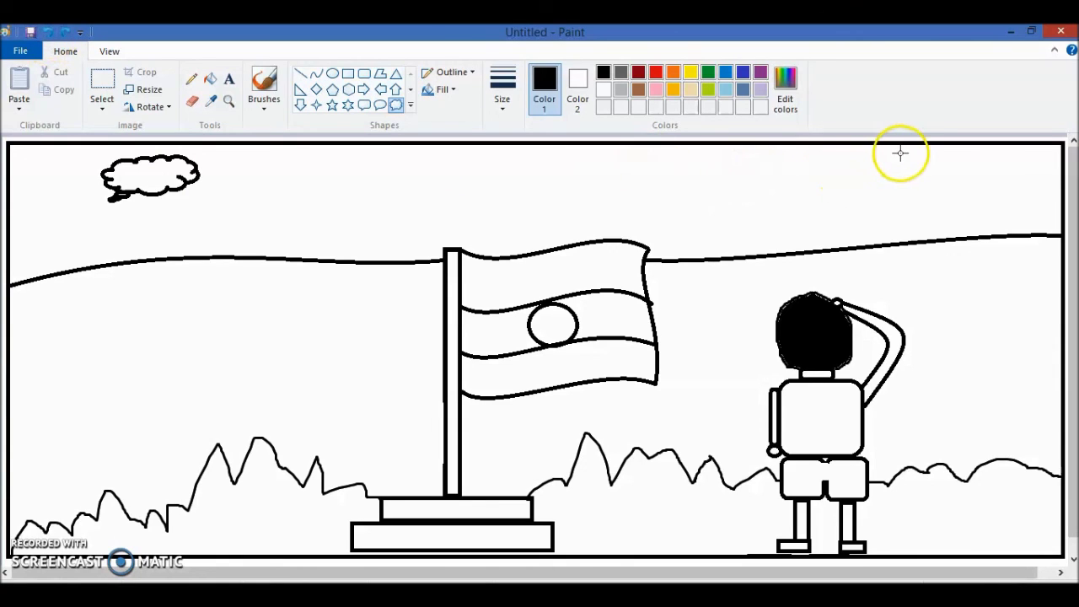
{"action": "left_click_drag", "start_coordinate": [901, 152], "coordinate": [1001, 199]}
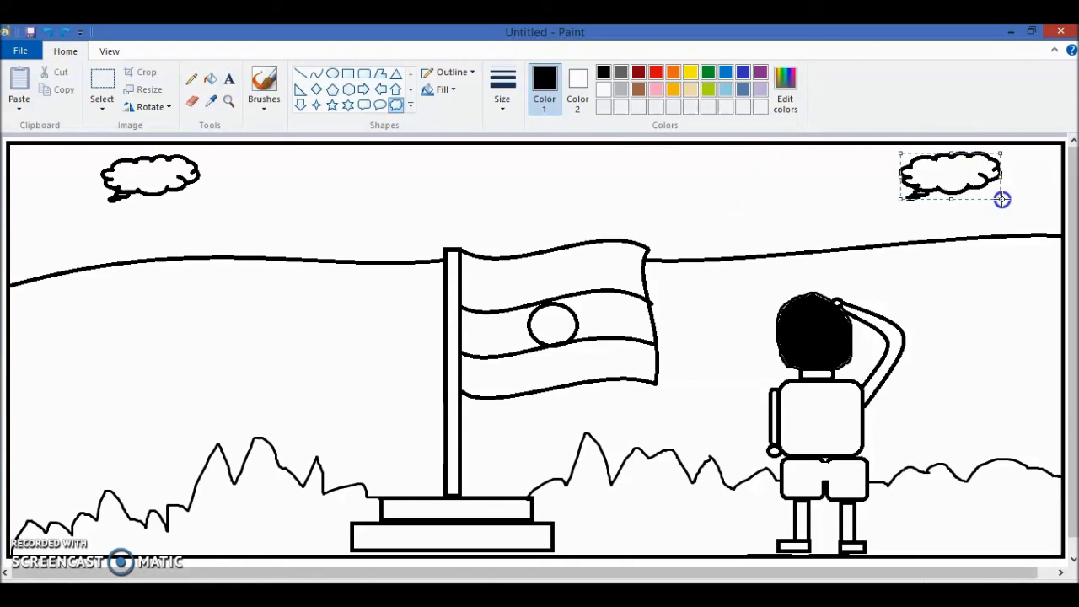
{"action": "left_click", "coordinate": [230, 79]}
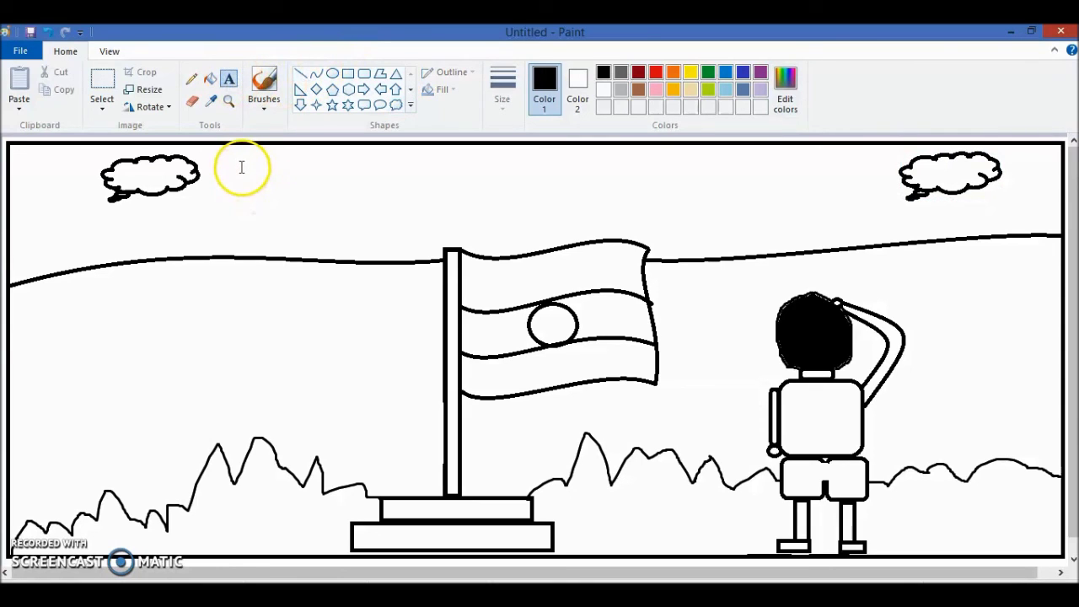
- Type 'HAPPY INDEPENDENCE DAY' in a text box spanning the sky, then select it
{"action": "left_click_drag", "start_coordinate": [241, 166], "coordinate": [776, 199]}
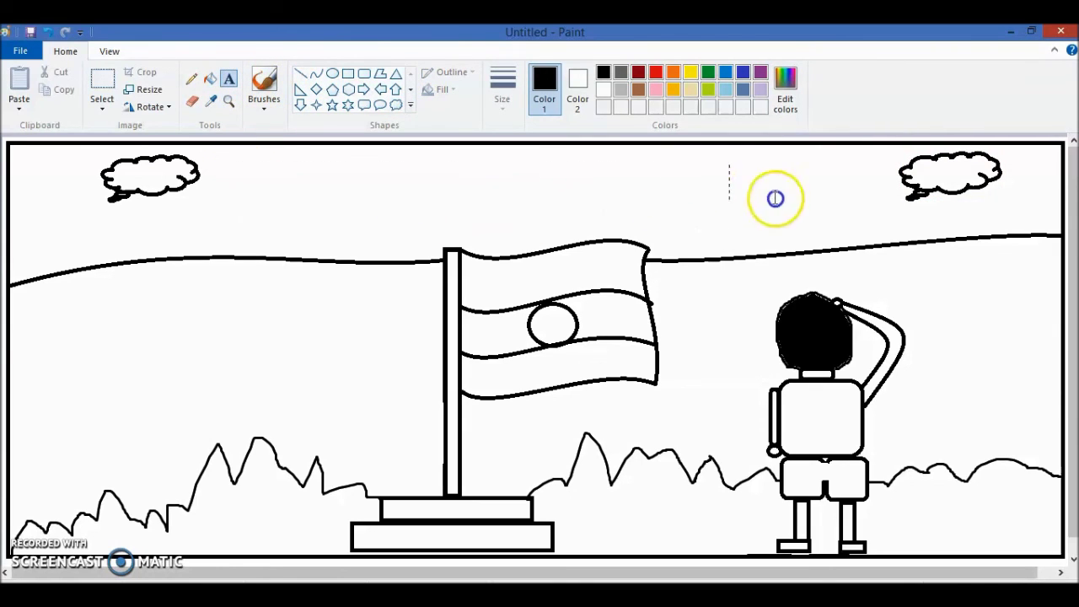
{"action": "left_click_drag", "start_coordinate": [775, 198], "coordinate": [797, 219]}
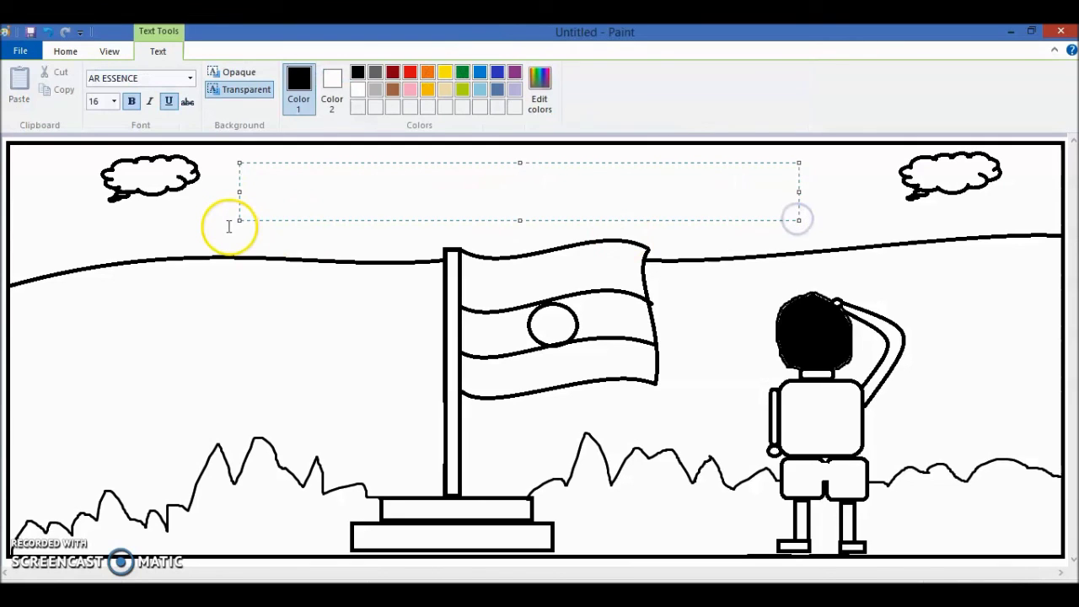
{"action": "type", "text": "H"}
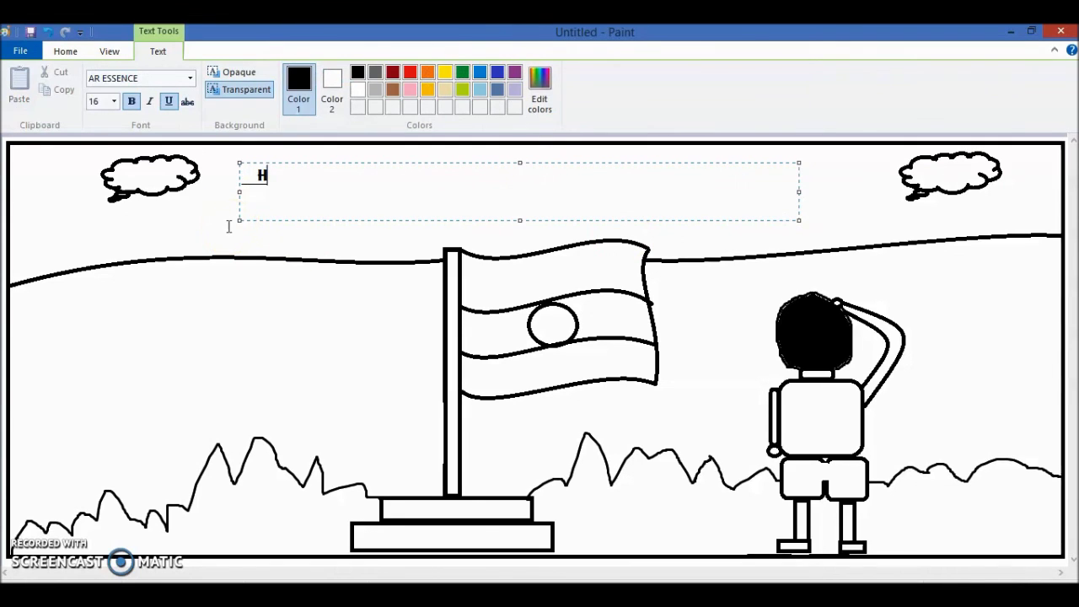
{"action": "type", "text": "APPY"}
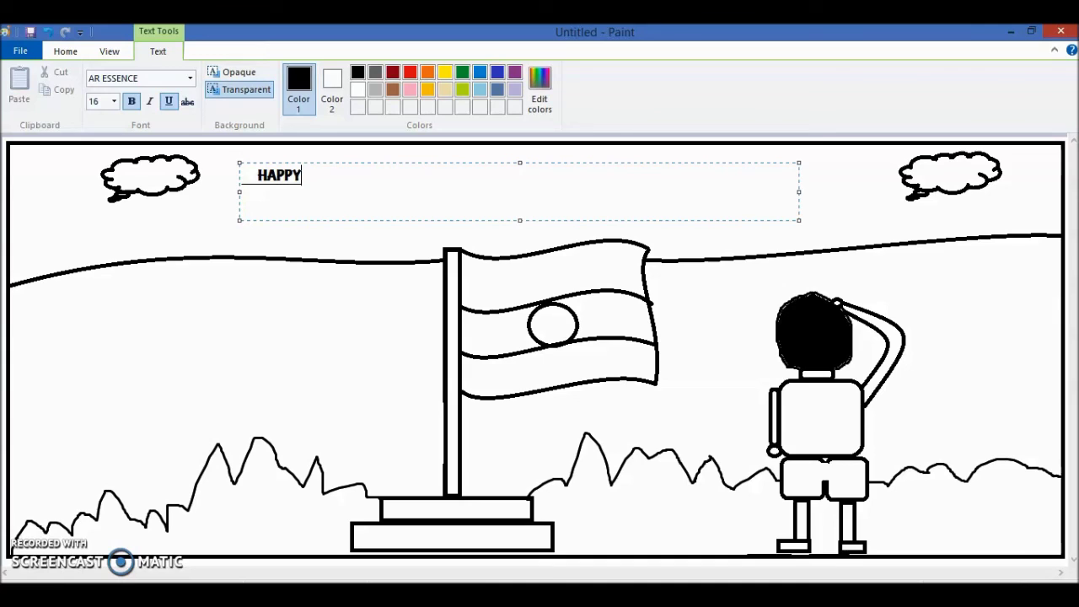
{"action": "type", "text": " IN"}
{"action": "type", "text": "DEPENDENCE D"}
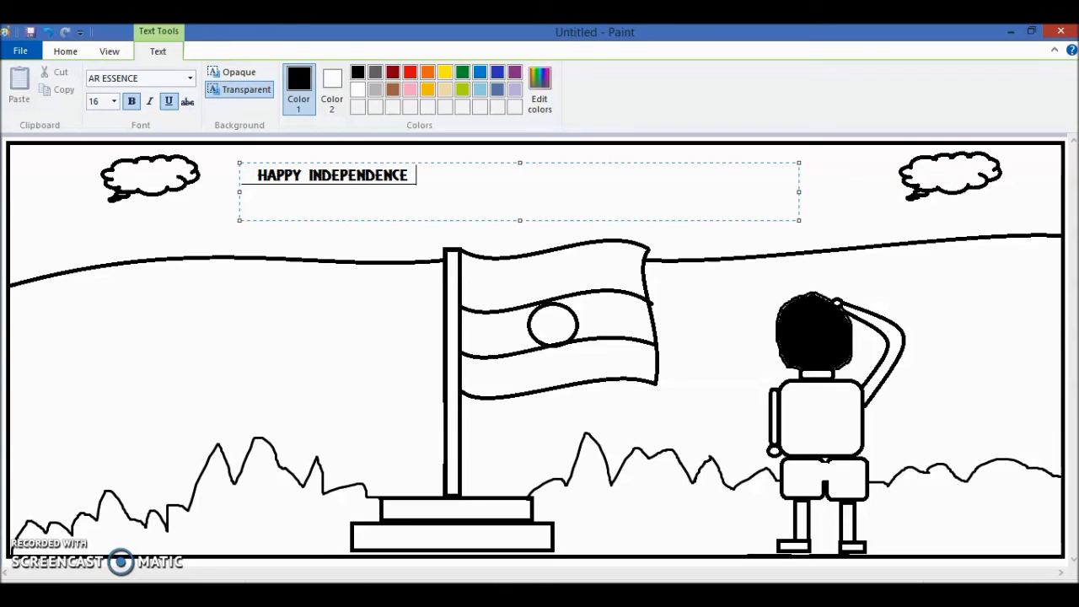
{"action": "type", "text": "AY"}
{"action": "left_click", "coordinate": [257, 180]}
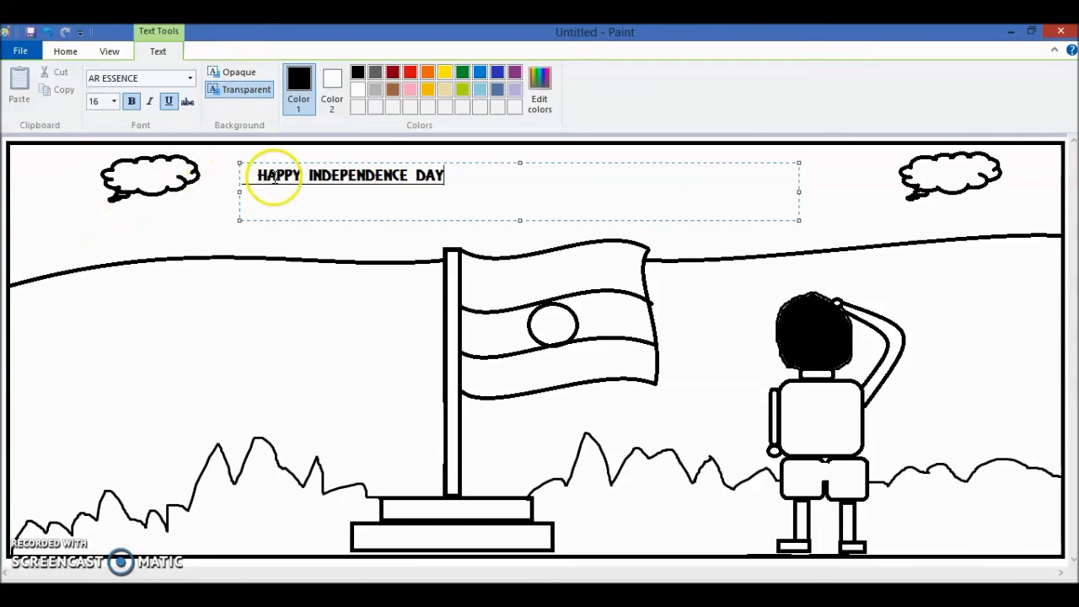
{"action": "left_click_drag", "start_coordinate": [257, 179], "coordinate": [451, 177]}
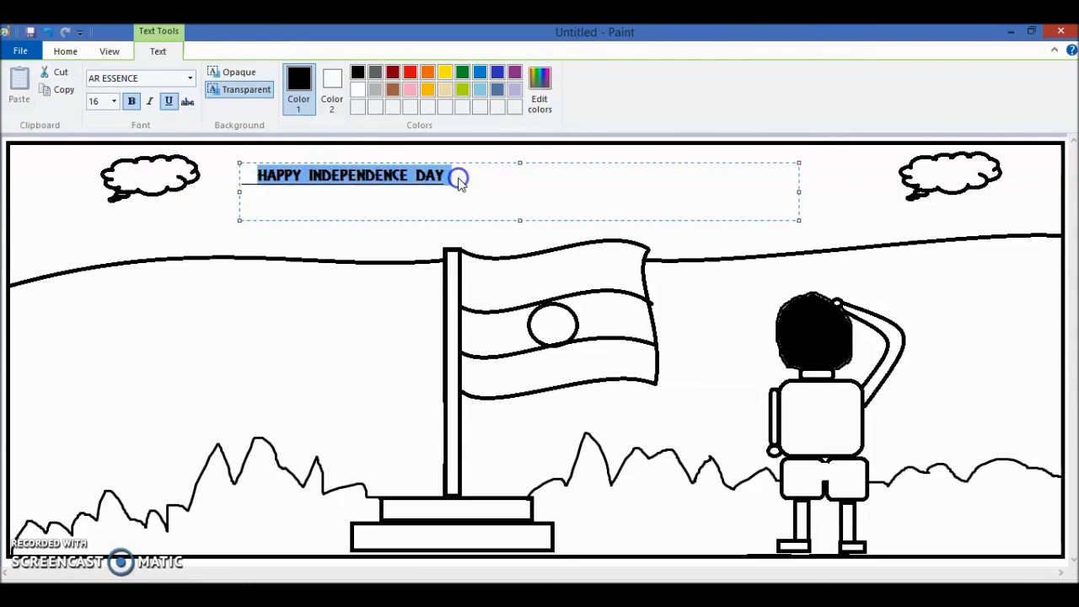
- Set the heading's font size to 26
{"action": "left_click", "coordinate": [113, 101]}
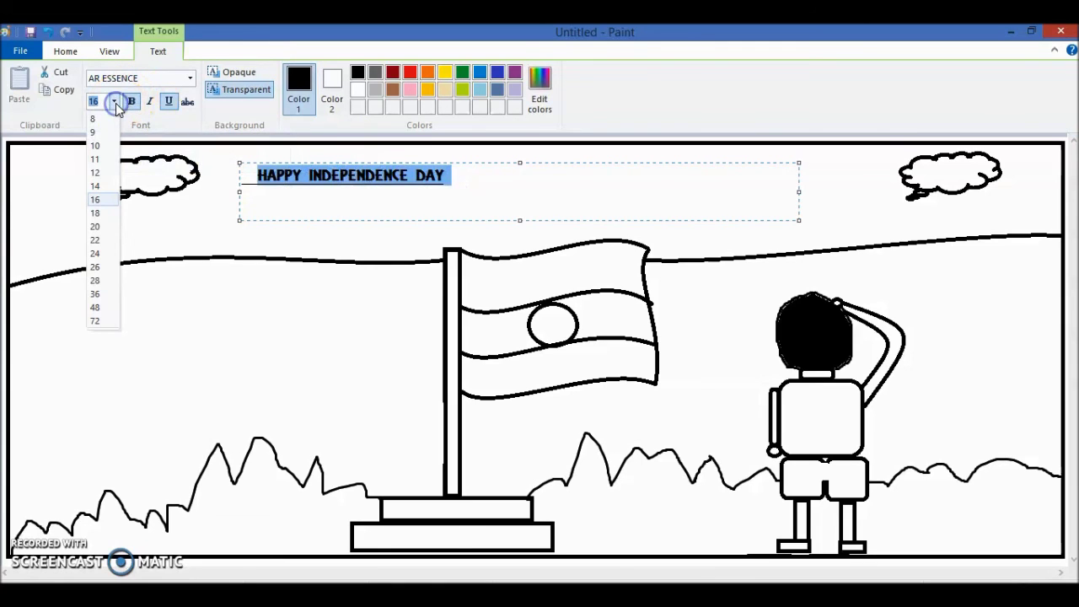
{"action": "left_click", "coordinate": [95, 225]}
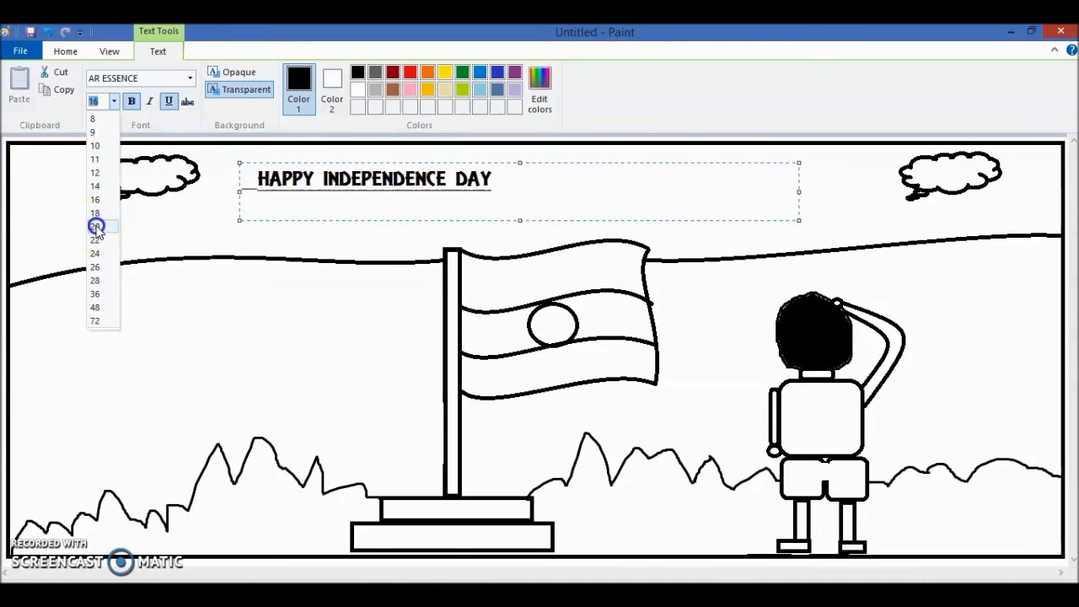
{"action": "left_click", "coordinate": [116, 101]}
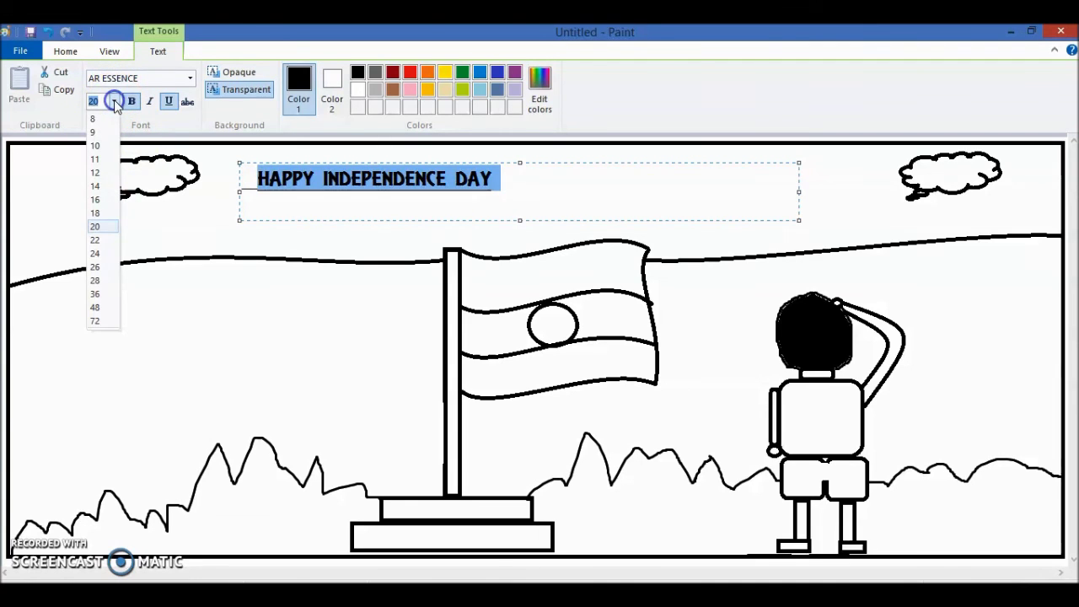
{"action": "left_click", "coordinate": [96, 267]}
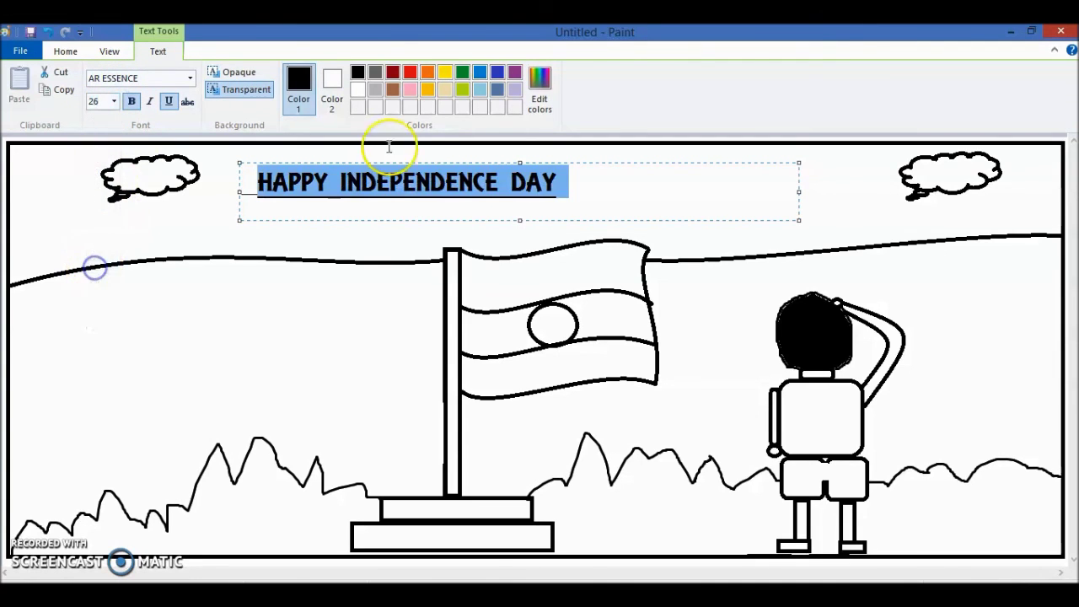
- Widen the word gaps, remove the underline, and move the heading right
{"action": "left_click", "coordinate": [332, 185]}
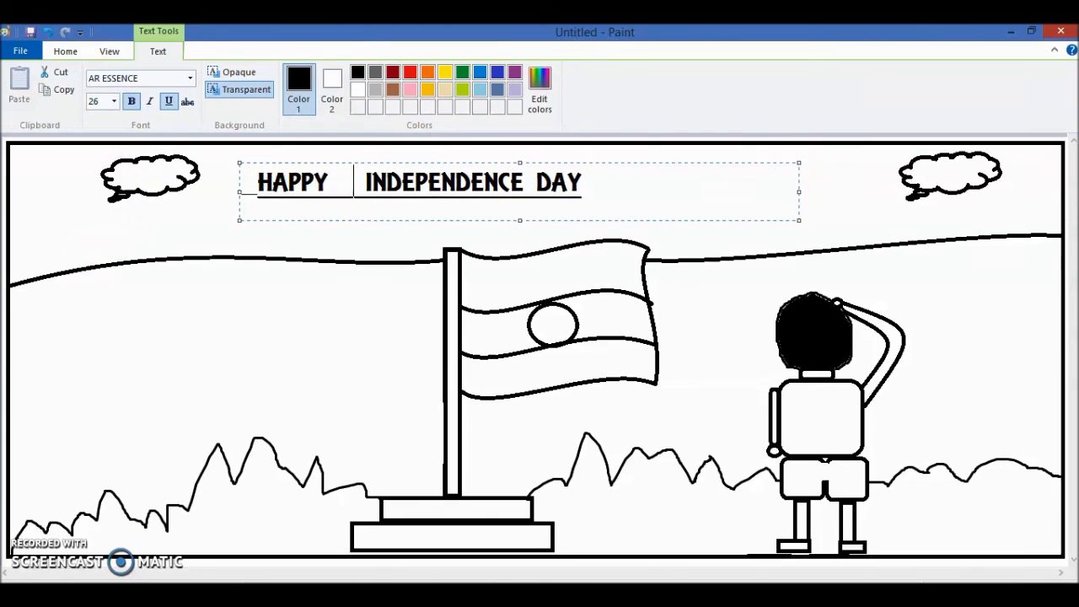
{"action": "left_click", "coordinate": [531, 184]}
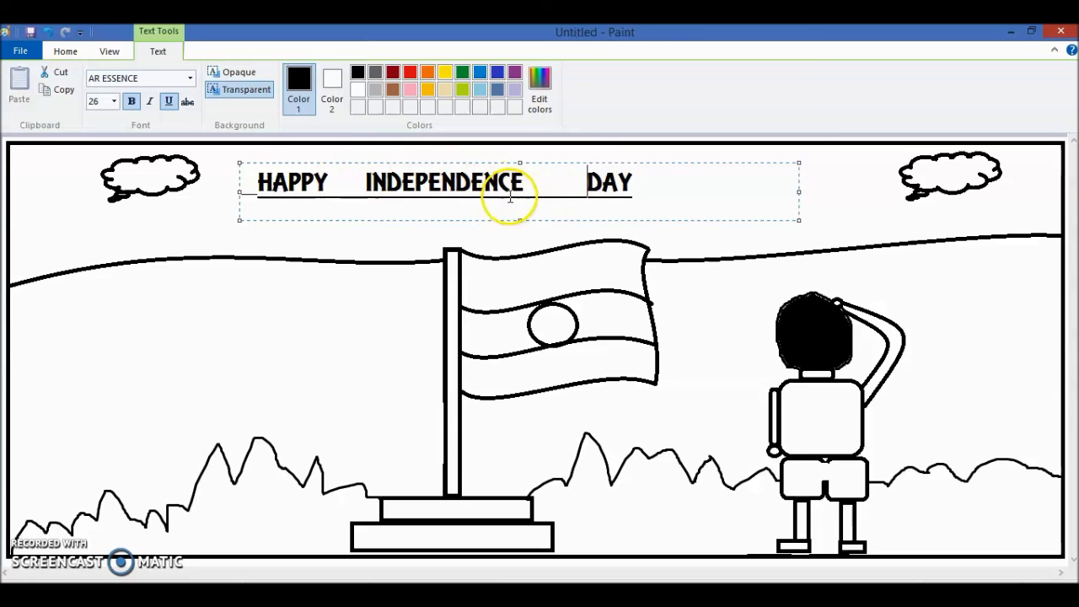
{"action": "left_click_drag", "start_coordinate": [634, 184], "coordinate": [233, 199]}
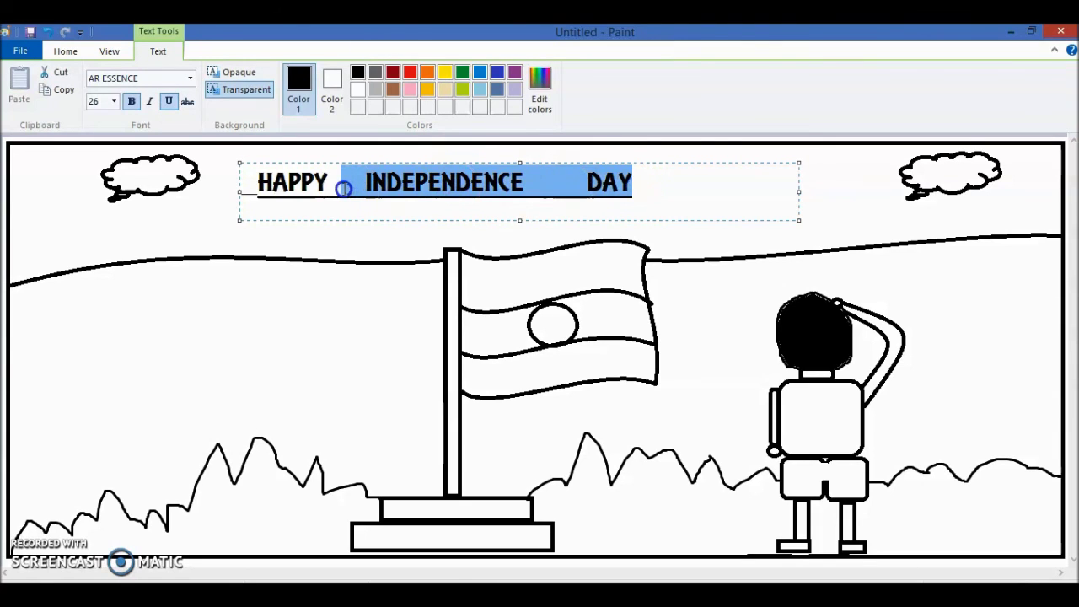
{"action": "left_click", "coordinate": [169, 102]}
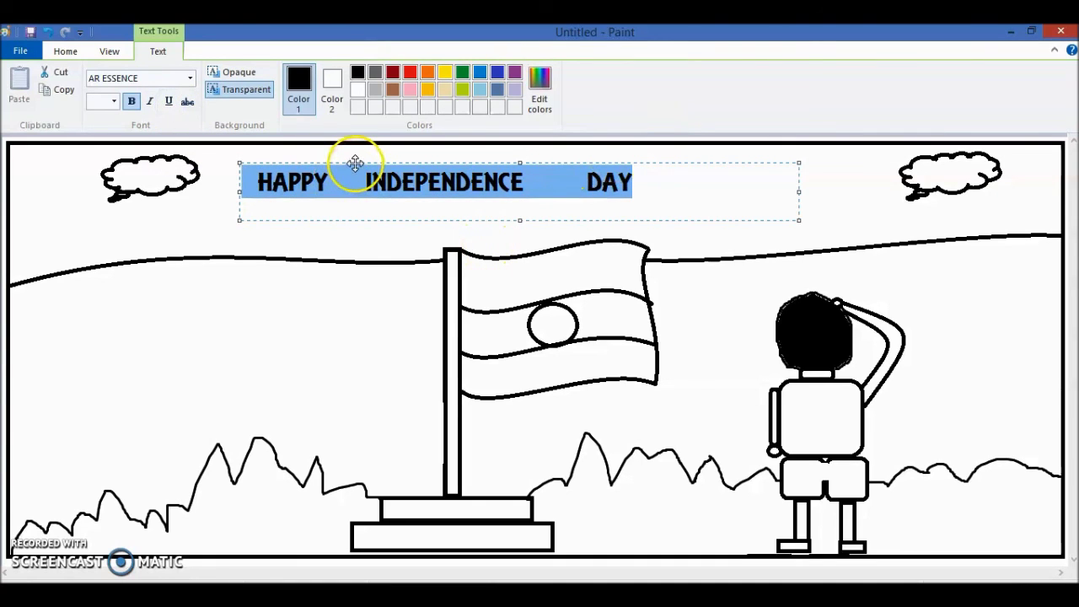
{"action": "left_click_drag", "start_coordinate": [355, 163], "coordinate": [424, 166]}
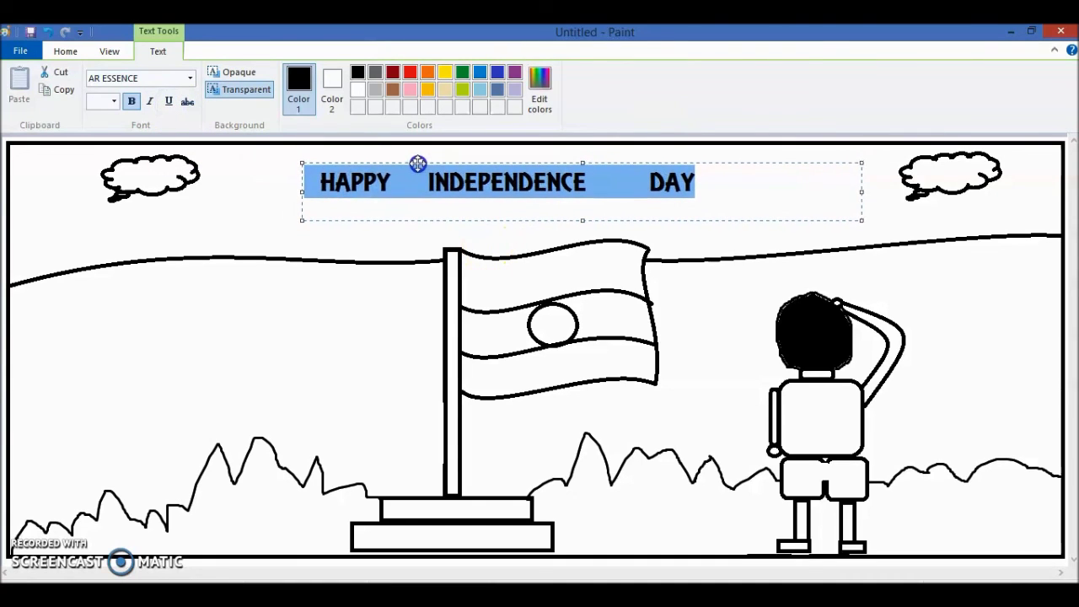
{"action": "left_click", "coordinate": [339, 322]}
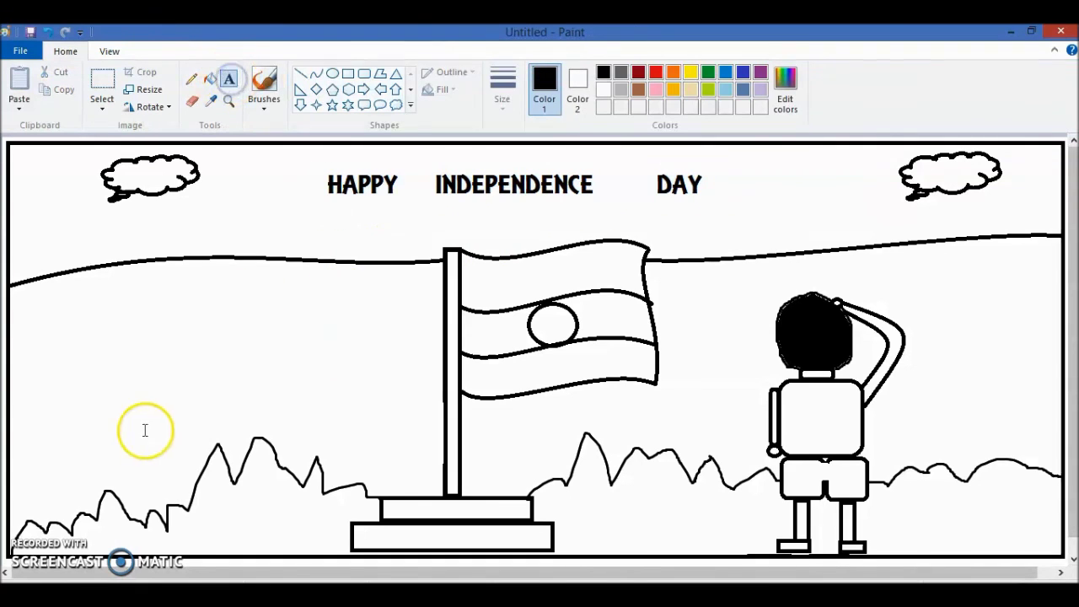
- Place 'Proud to be an Indian' in a text box left of the flagpole
{"action": "left_click_drag", "start_coordinate": [120, 337], "coordinate": [248, 418]}
{"action": "type", "text": "P"}
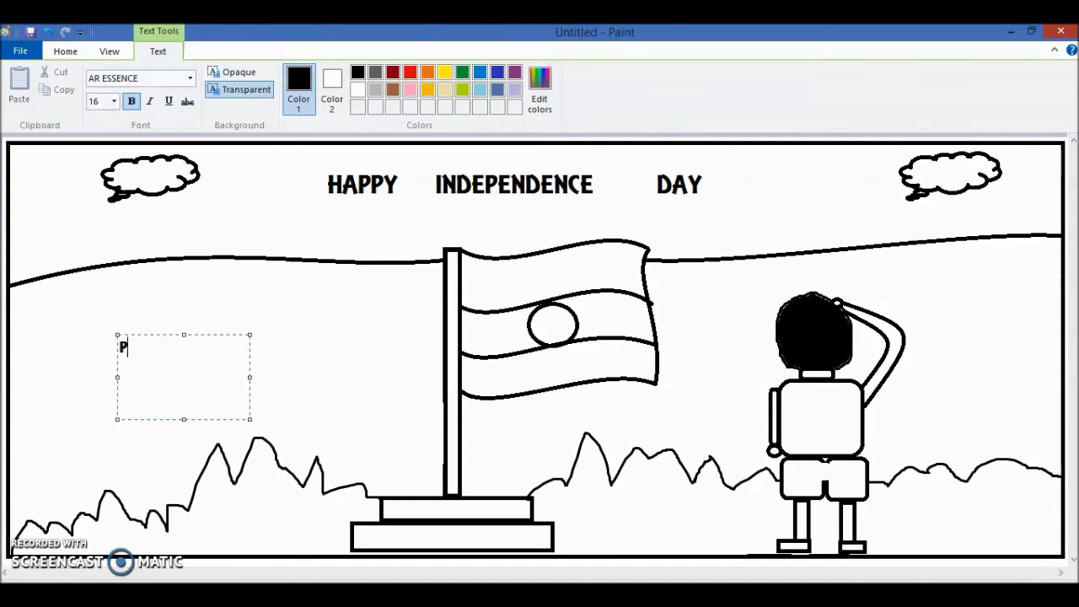
{"action": "type", "text": "roud to be"}
{"action": "type", "text": " an"}
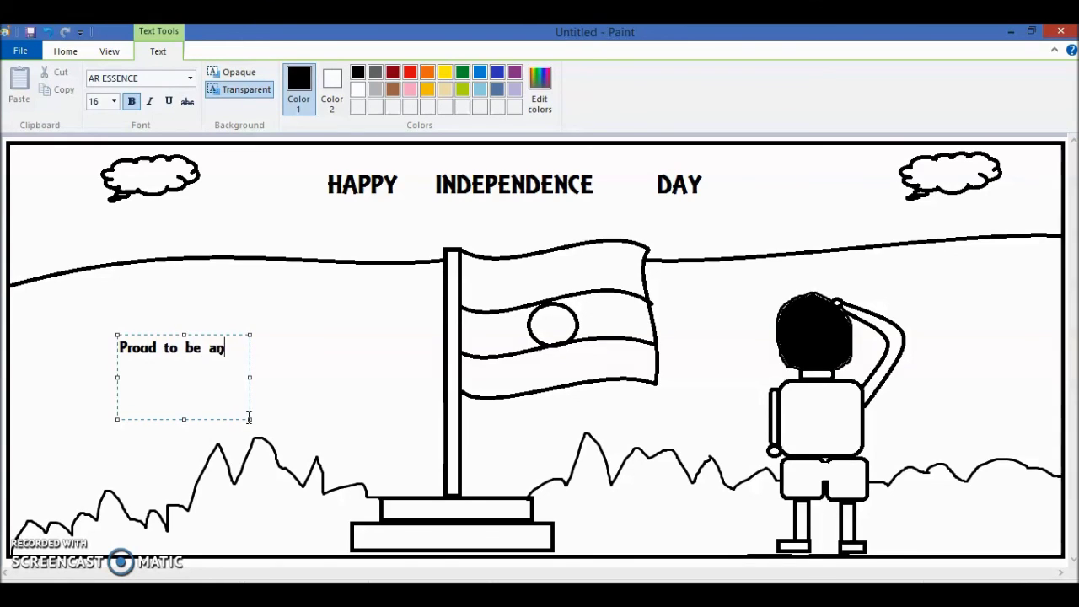
{"action": "type", "text": "ndian"}
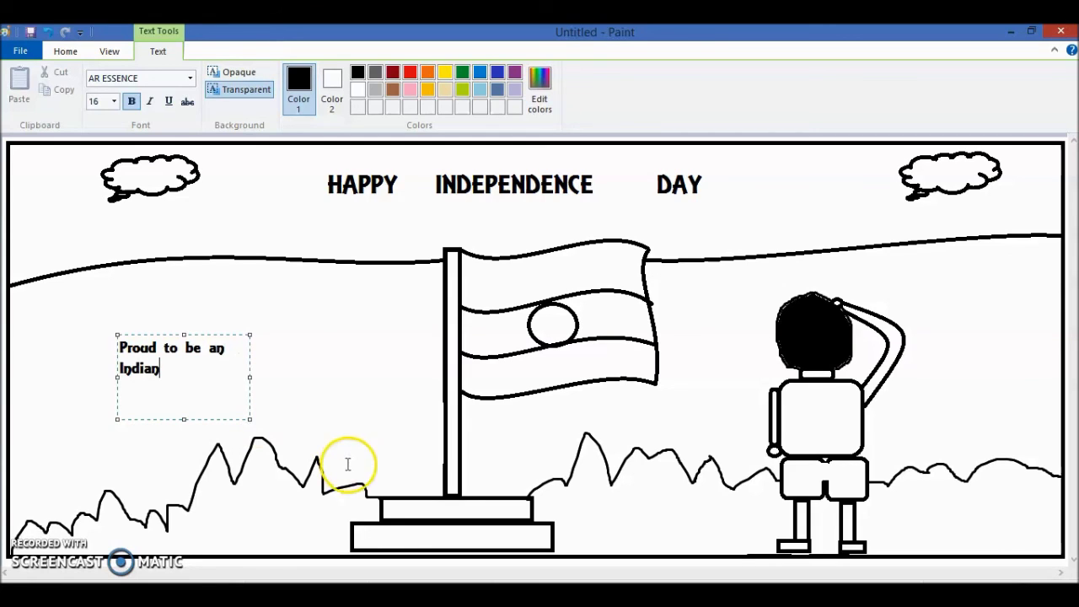
{"action": "left_click", "coordinate": [315, 318]}
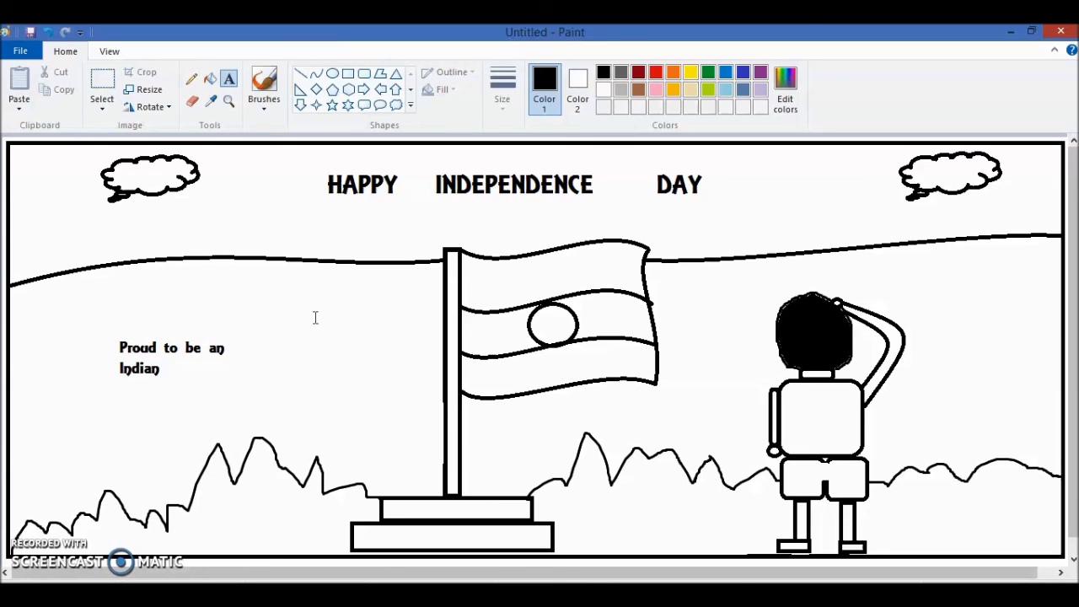
{"action": "left_click", "coordinate": [292, 320]}
{"action": "left_click", "coordinate": [69, 446]}
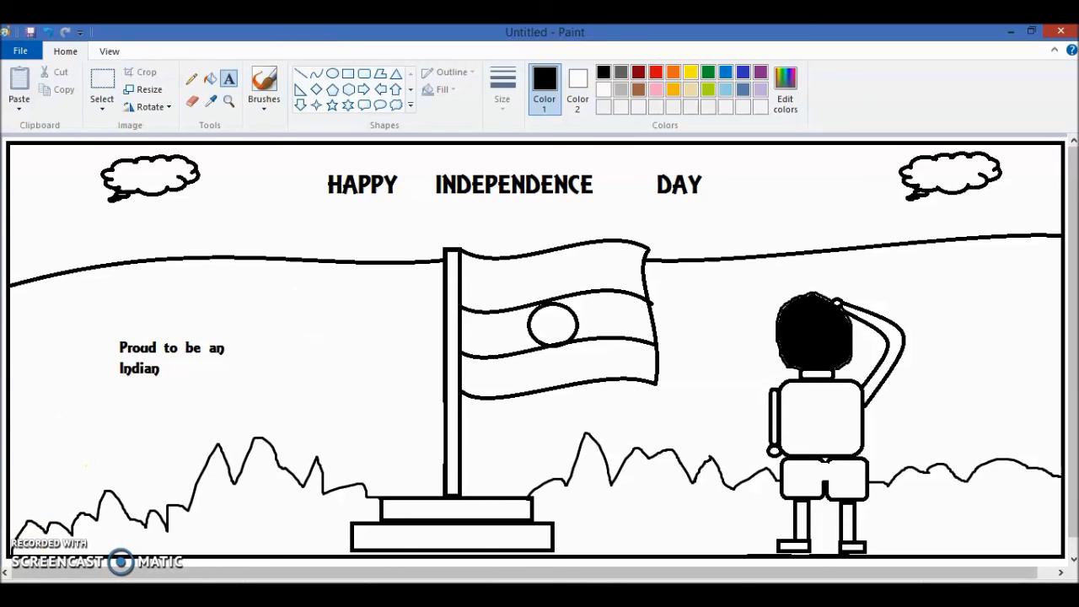